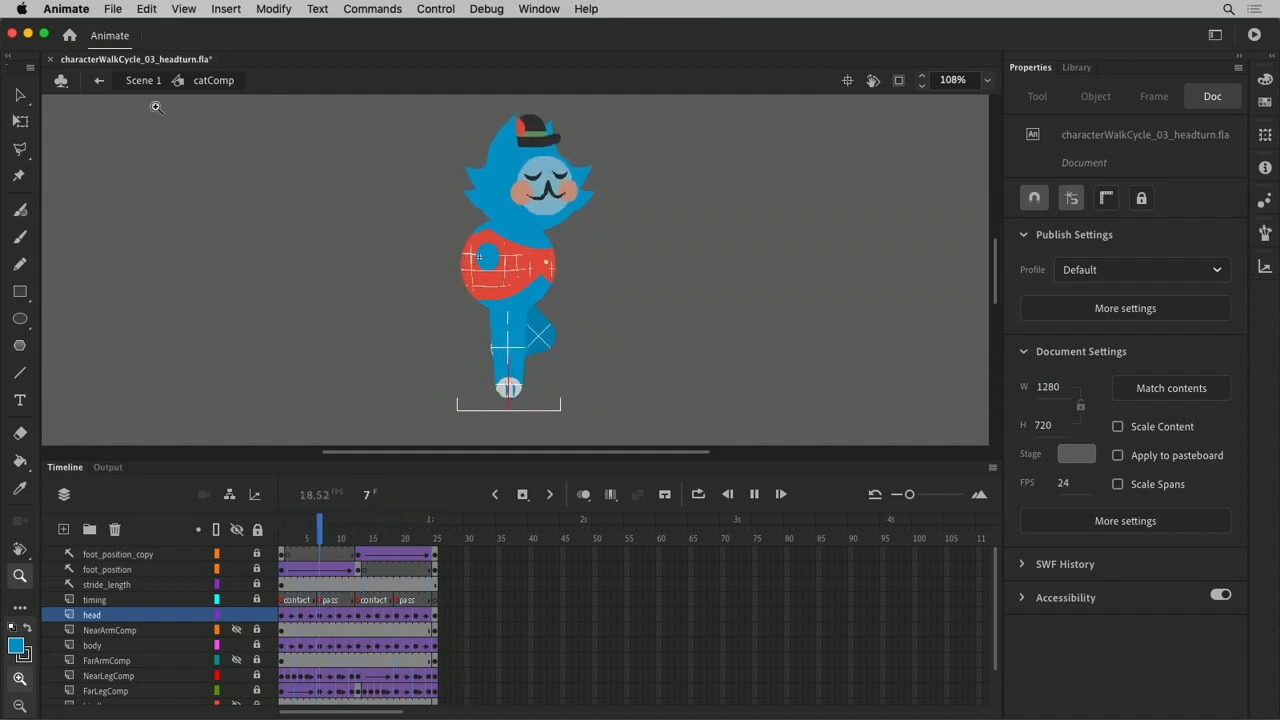
Stop the playback and save a copy of the document as characterWalkCycle_04_whiskerFlap.fla in the Cat Rebuild folder
key("v")
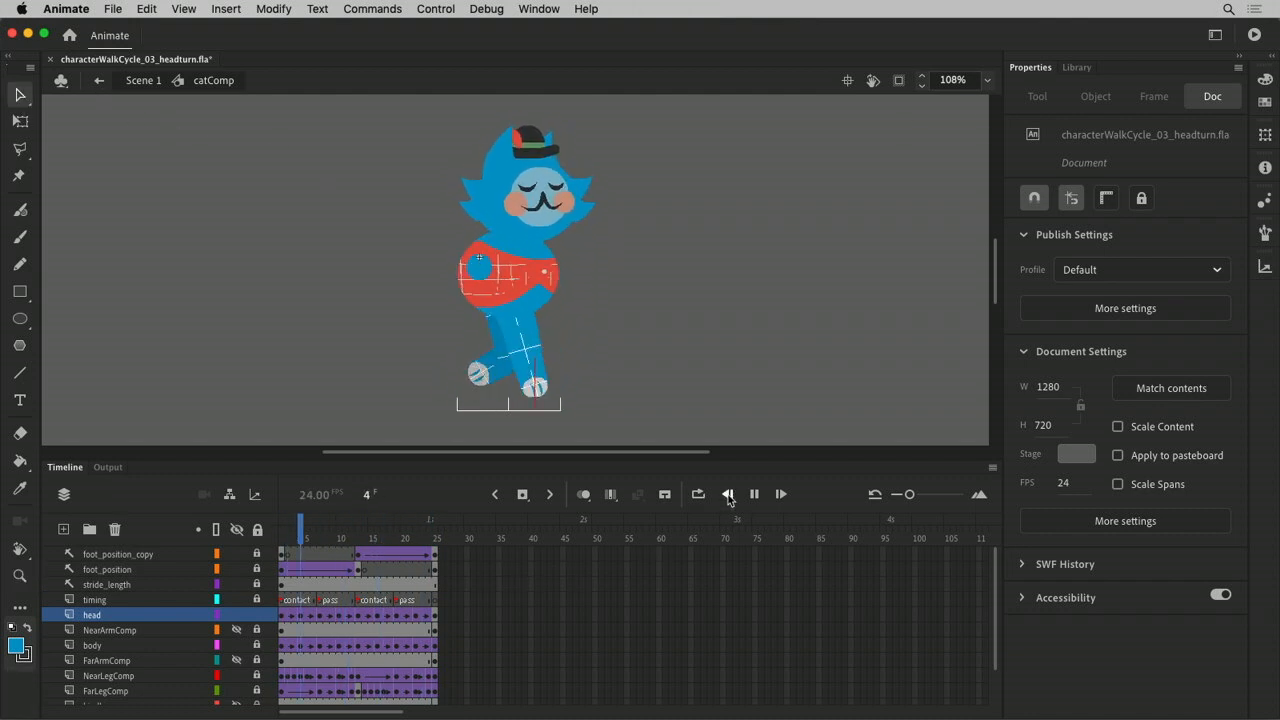
left_click(754, 494)
left_click(113, 9)
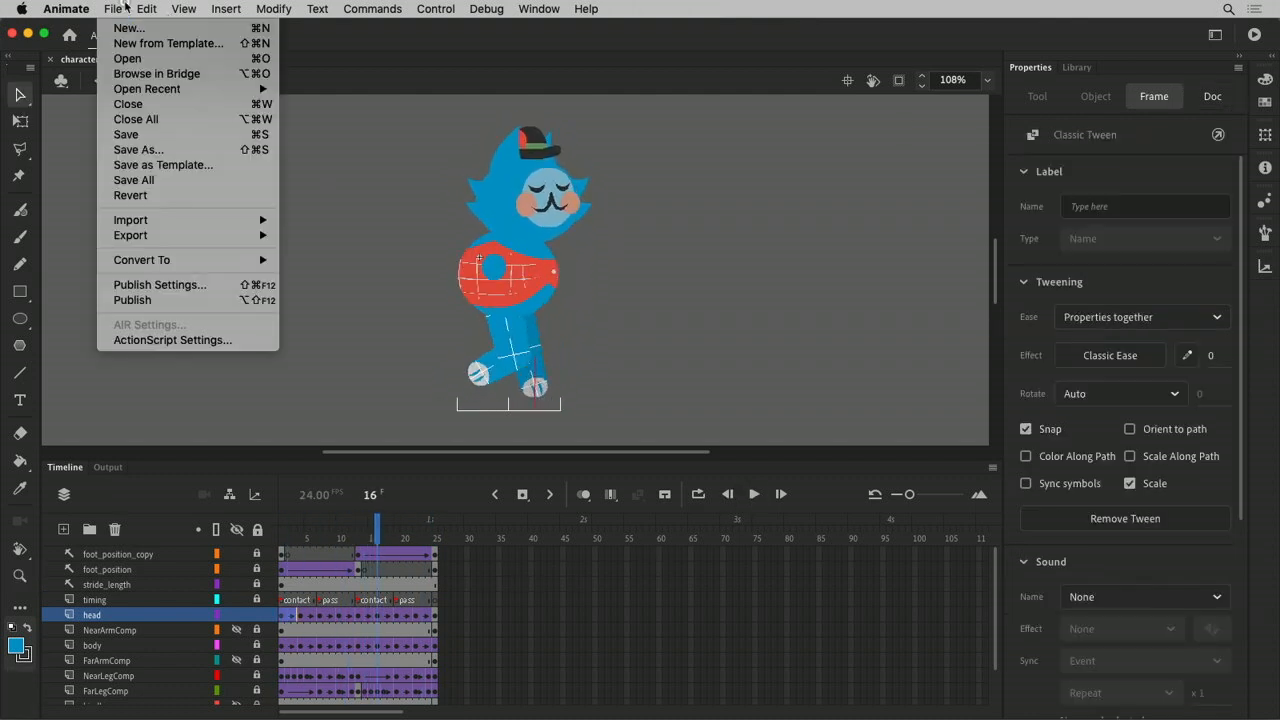
left_click(158, 154)
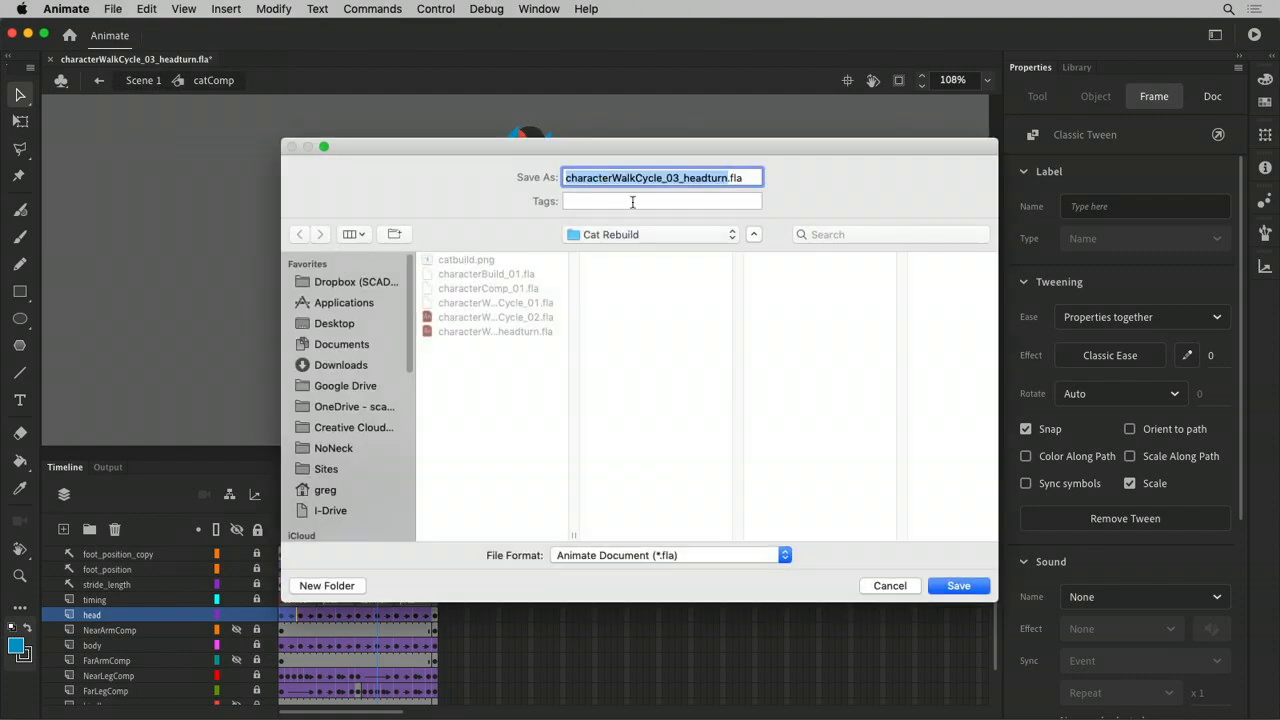
left_click(677, 178)
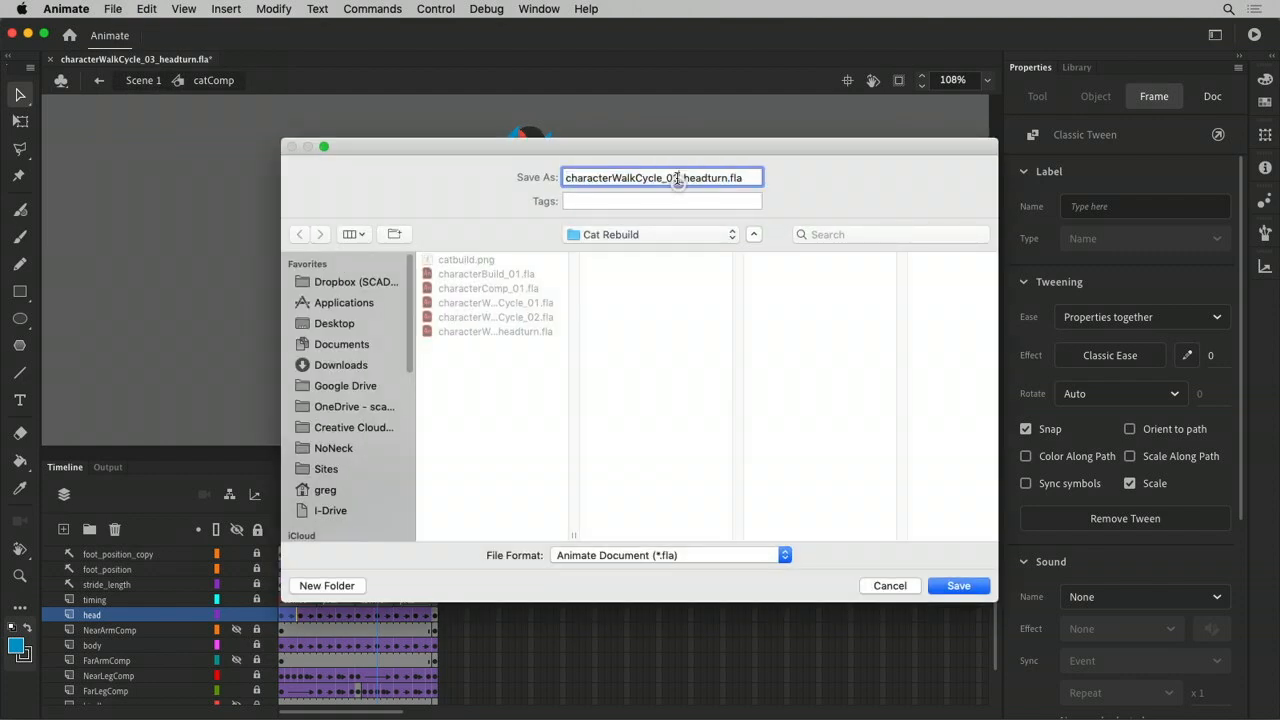
key("BackSpace")
type("4")
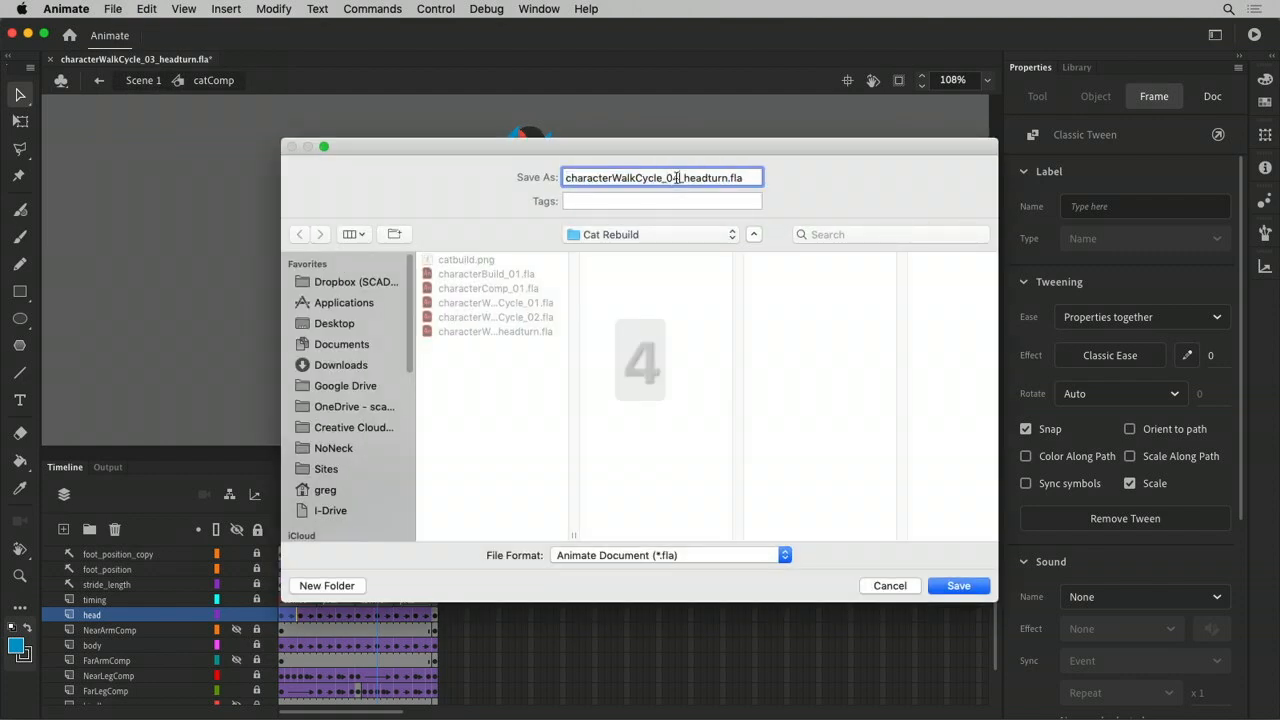
left_click_drag(684, 178, 741, 178)
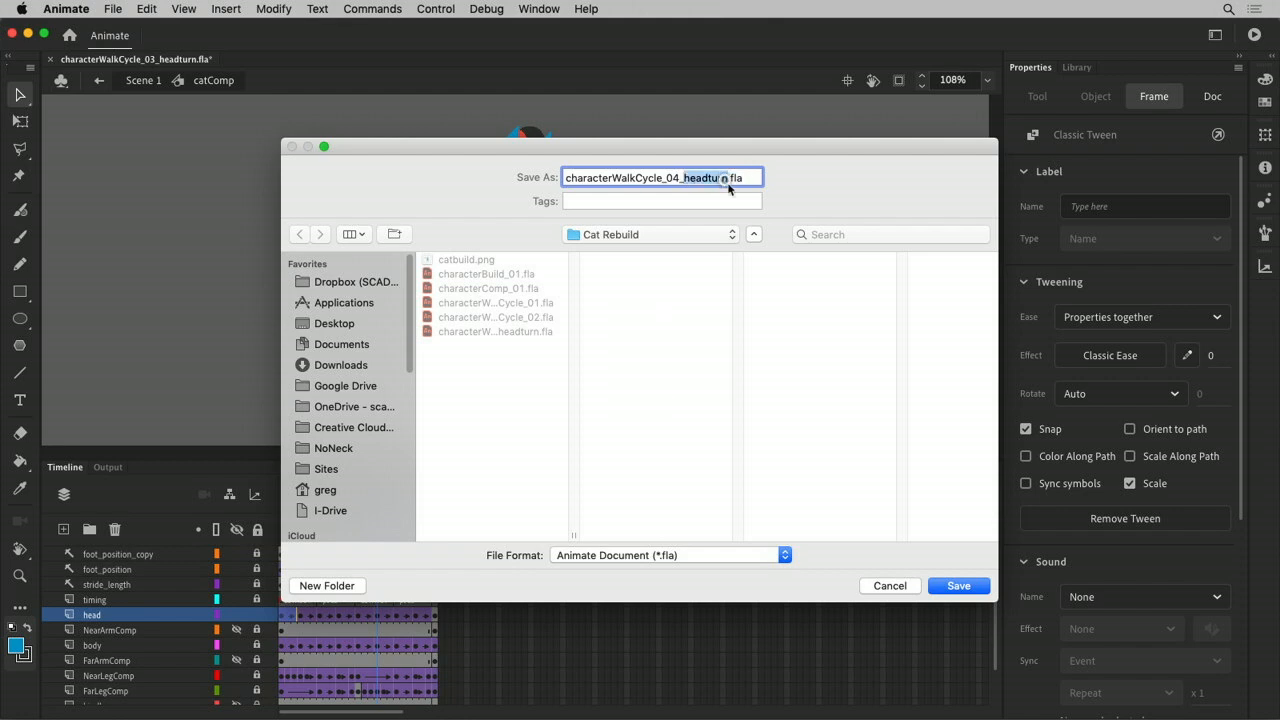
type("whiskerFlap")
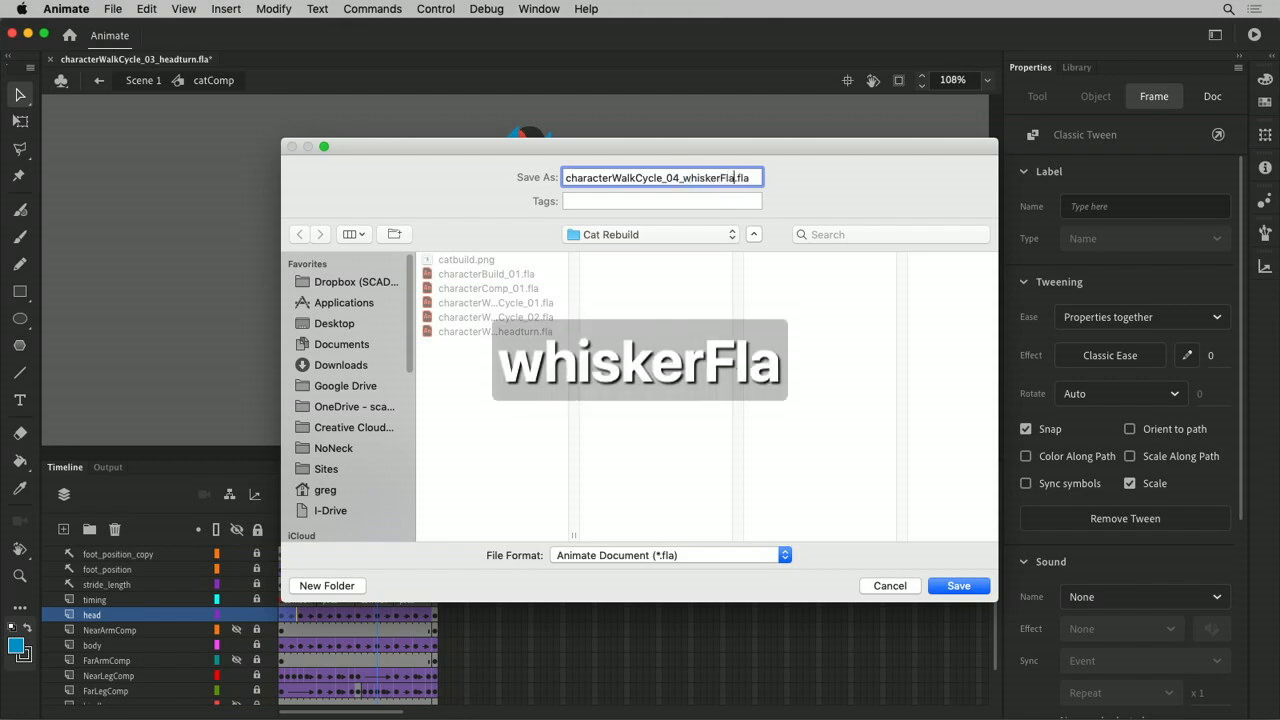
key("Return")
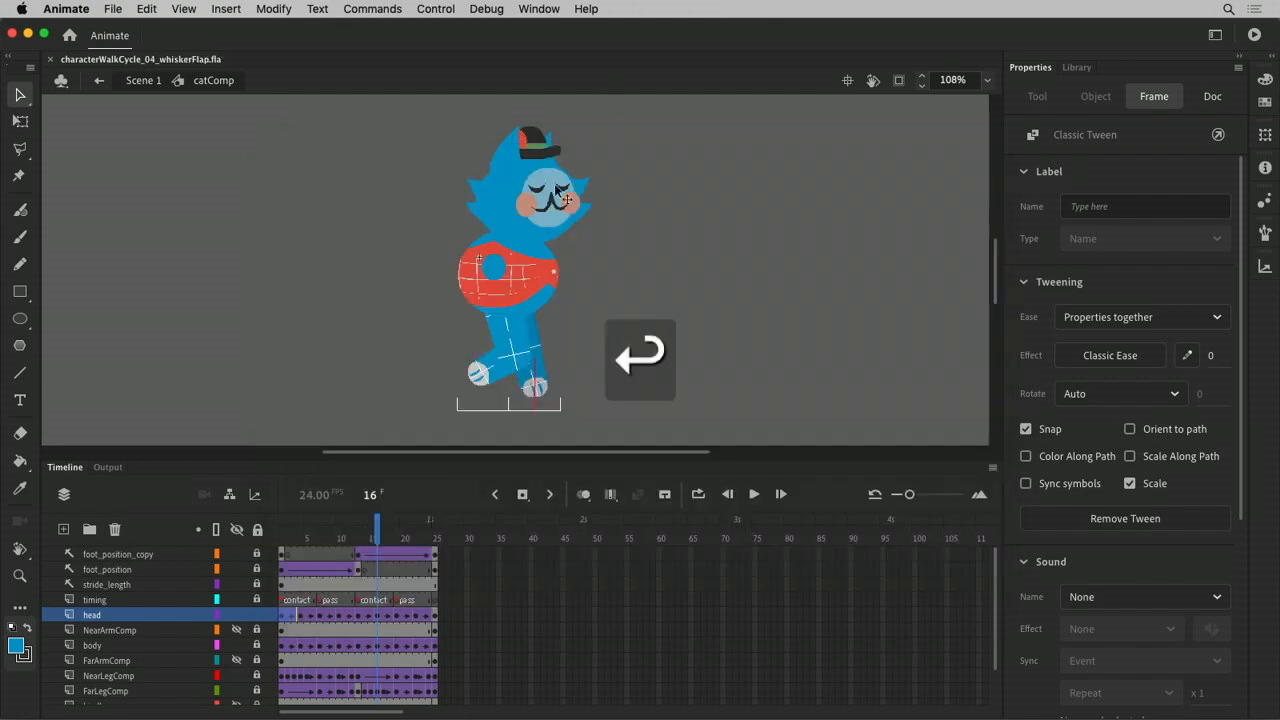
Open the nearWhiskers symbol nested inside the cat's head at frame 1 and check its individual ear and whisker instances
double_click(495, 183)
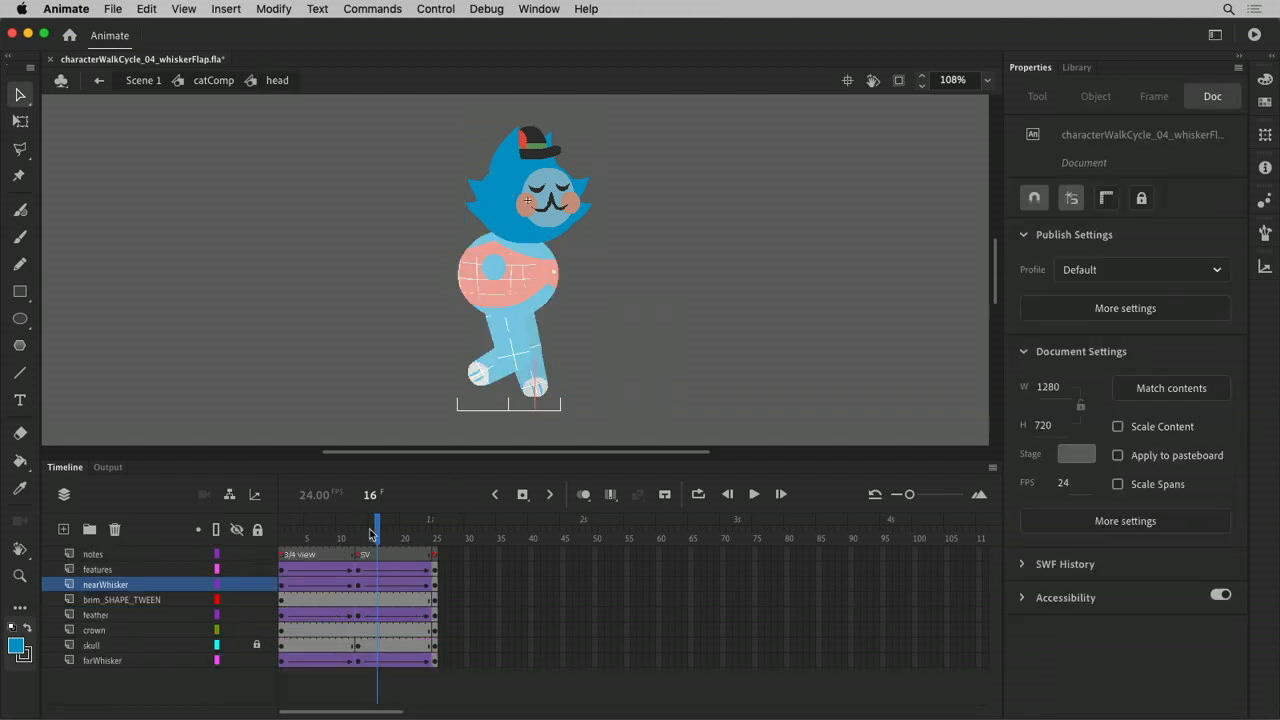
left_click_drag(373, 528, 282, 528)
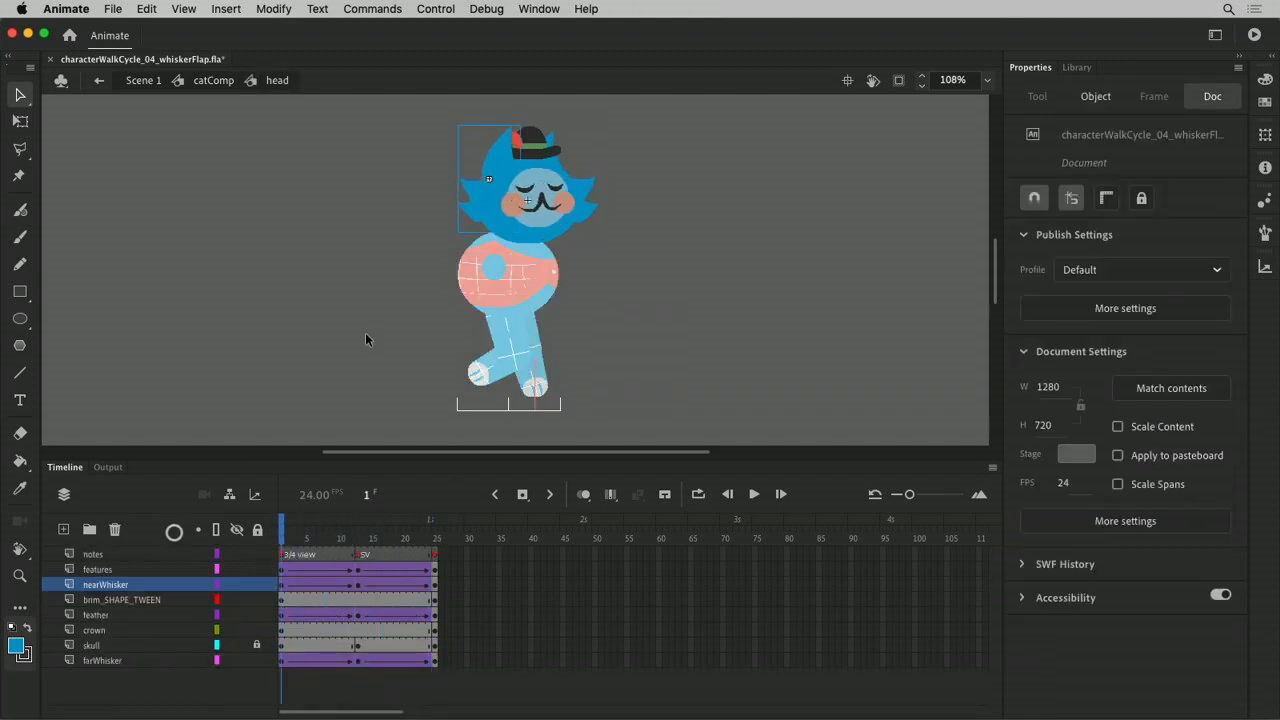
left_click(475, 200)
double_click(475, 190)
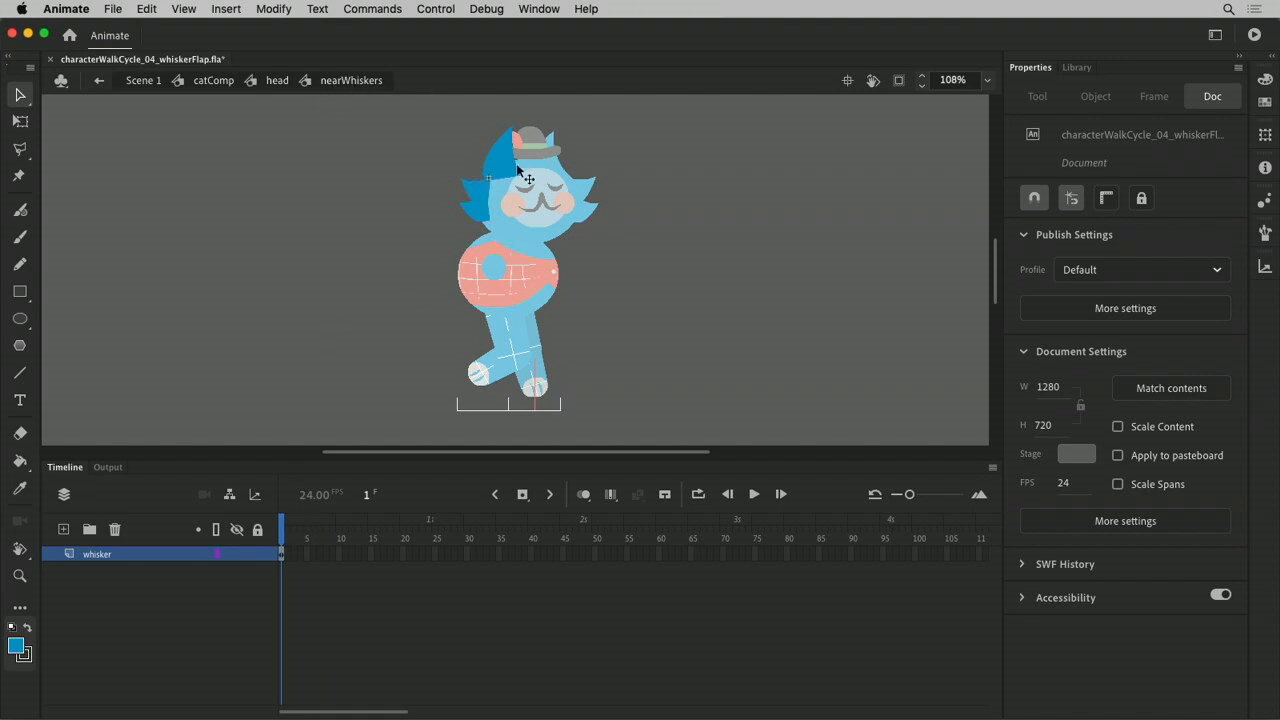
left_click(514, 164)
left_click(480, 190)
left_click(481, 210)
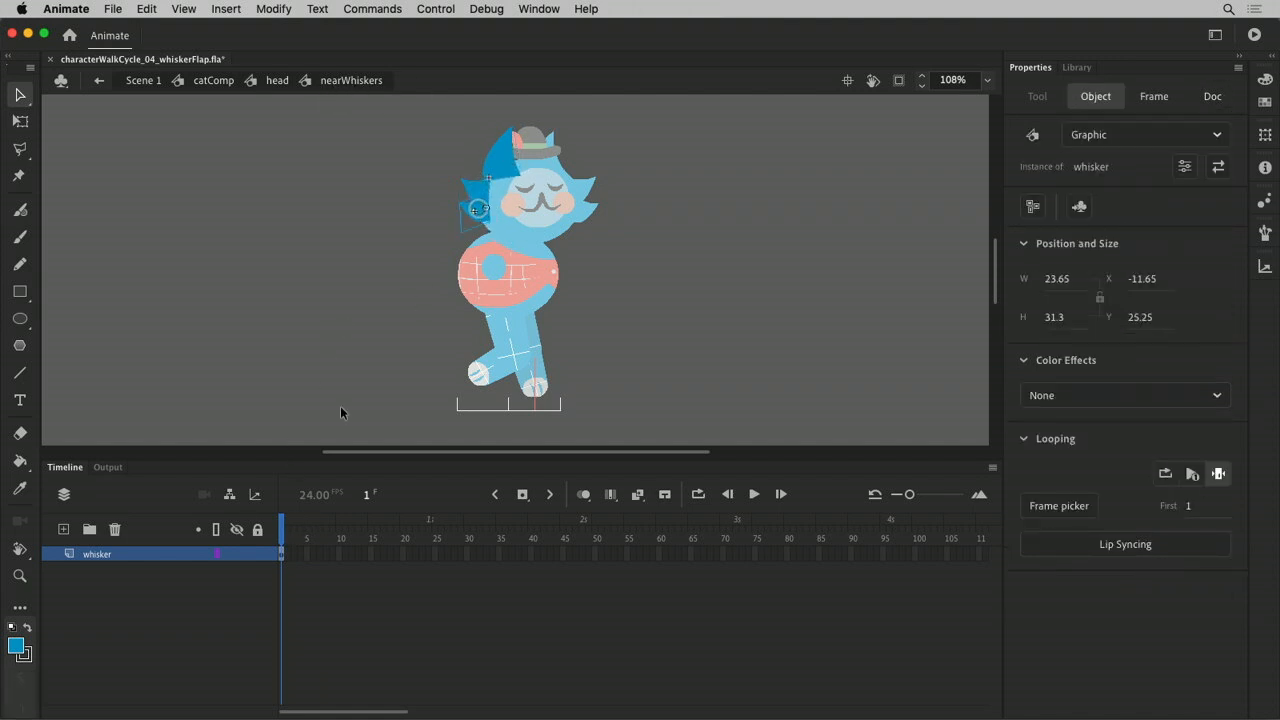
left_click(487, 174)
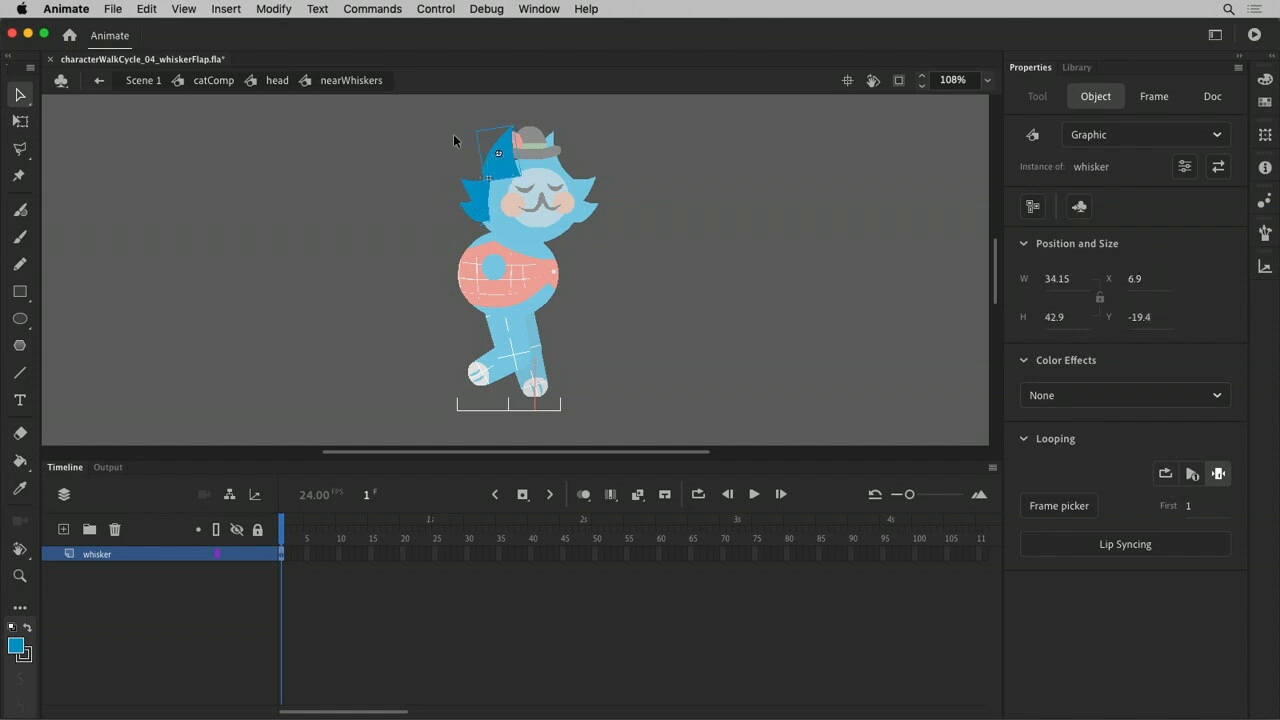
Extend the whisker layer's frames to frame 25 and return the playhead to frame 1
key("z")
left_click_drag(437, 127, 543, 255)
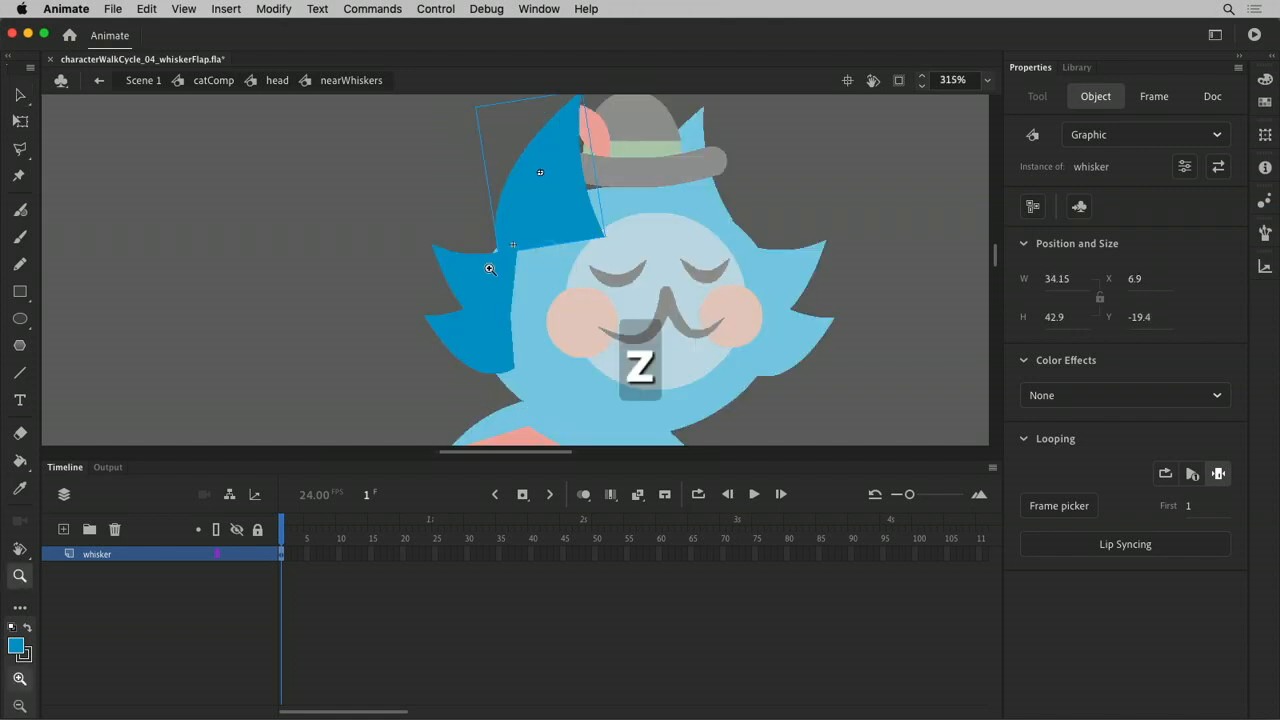
key("space")
left_click_drag(381, 308, 360, 340)
left_click(434, 553)
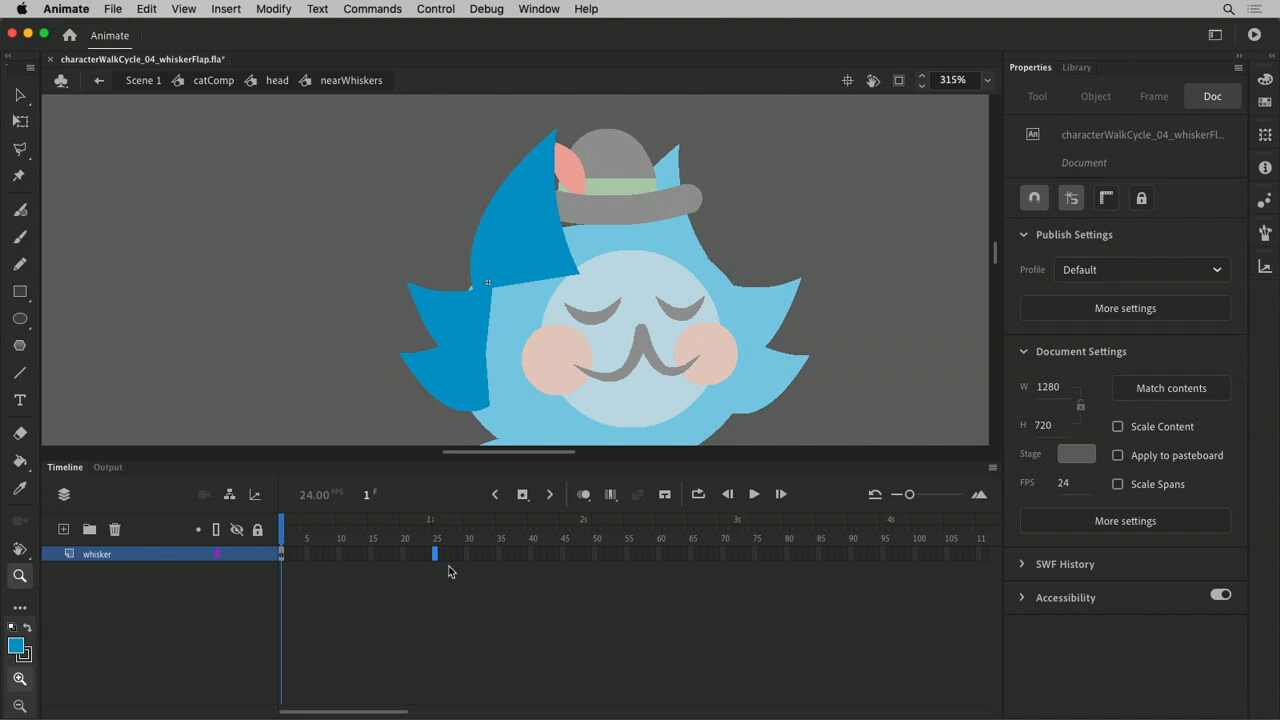
key("F5")
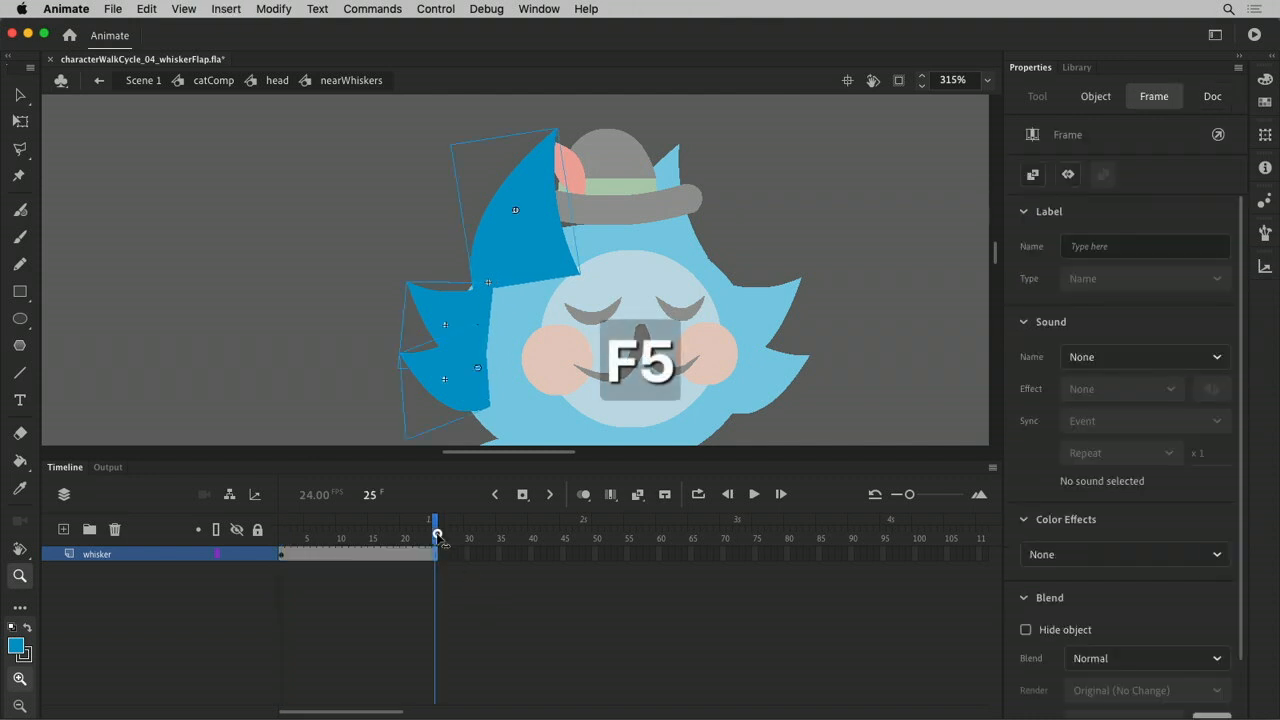
left_click_drag(434, 525, 197, 559)
Examine the ear and the two whisker pieces as separate symbol instances on the single layer
left_click(524, 237)
key("super+minus")
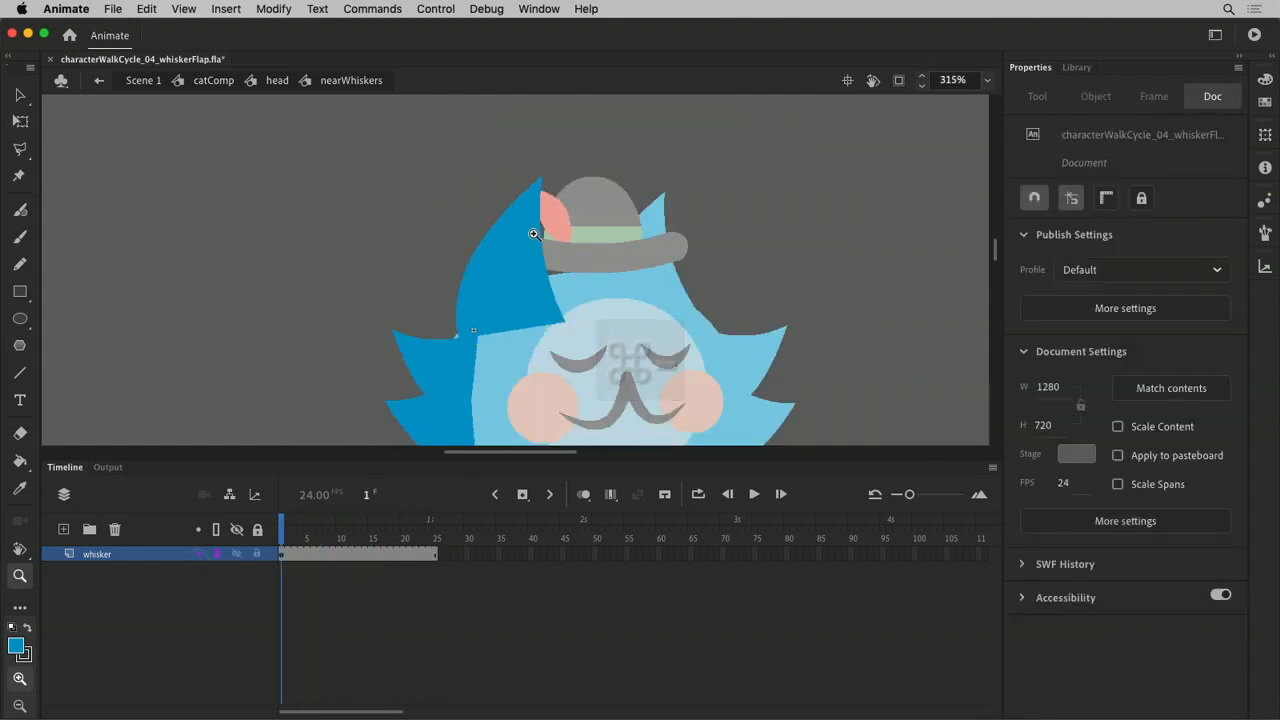
left_click(20, 94)
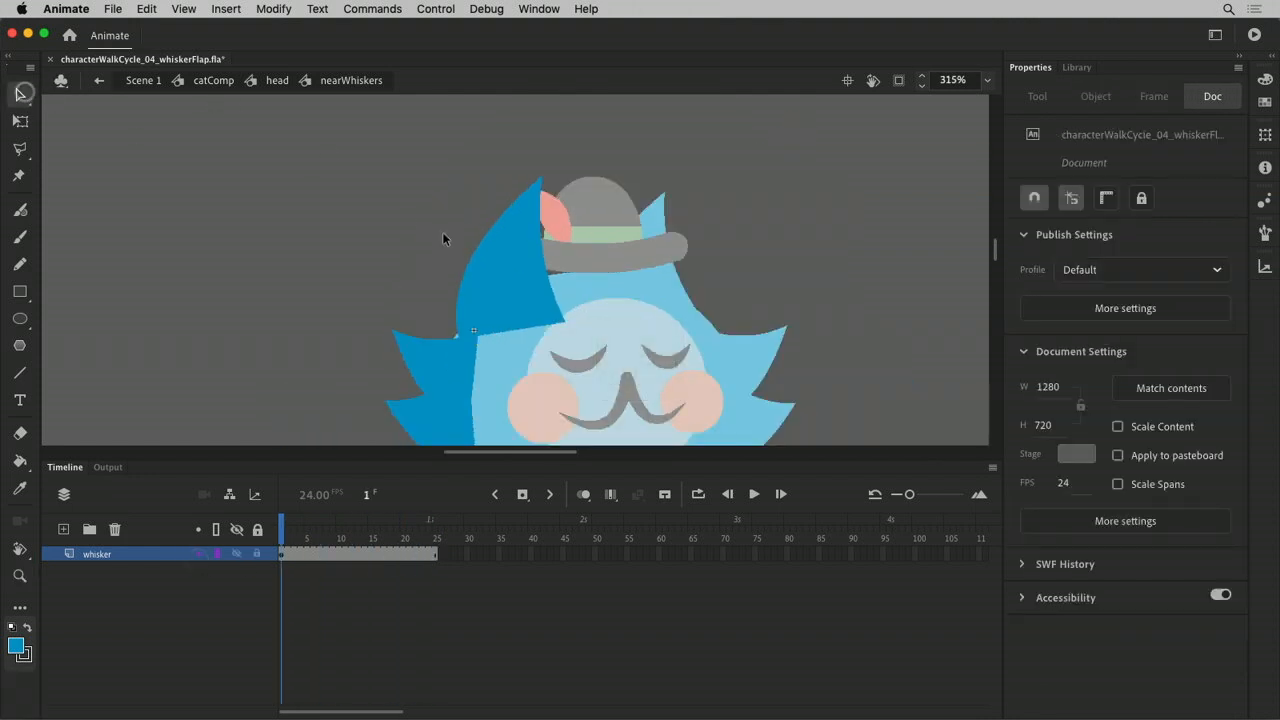
left_click(485, 278)
left_click(446, 360)
left_click(434, 420)
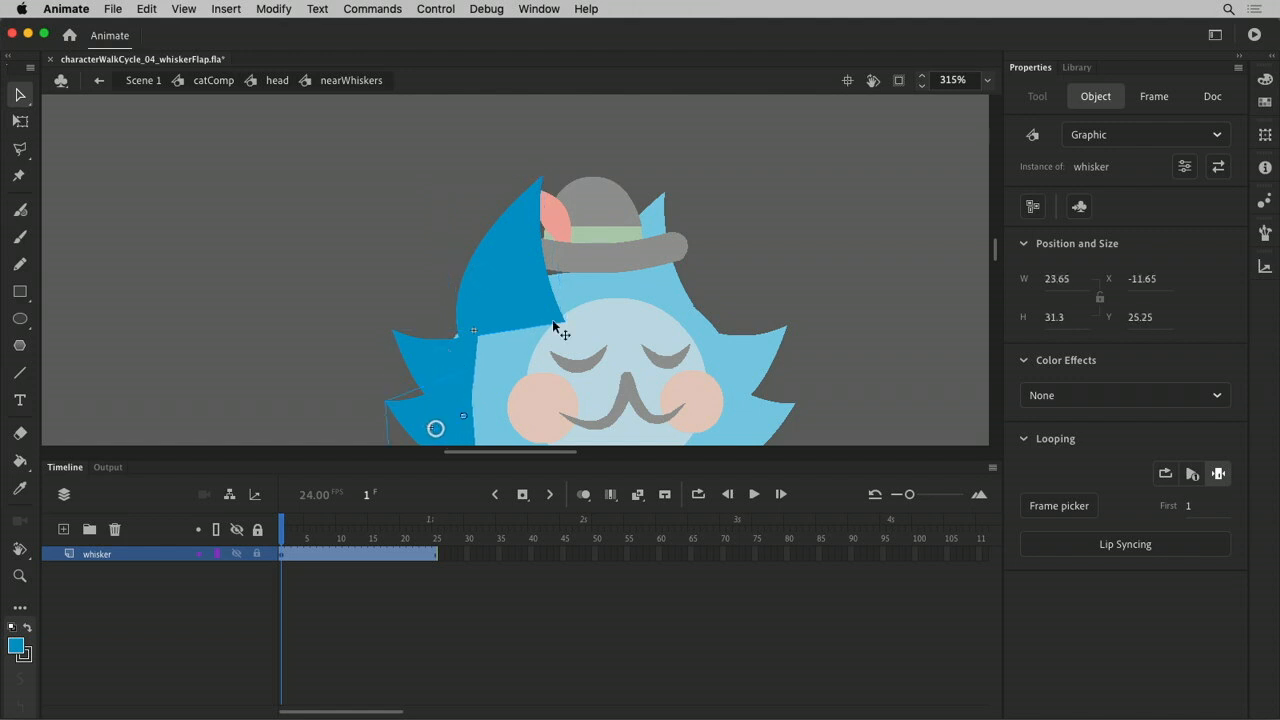
key("super+minus")
key("space")
left_click_drag(570, 305, 578, 269)
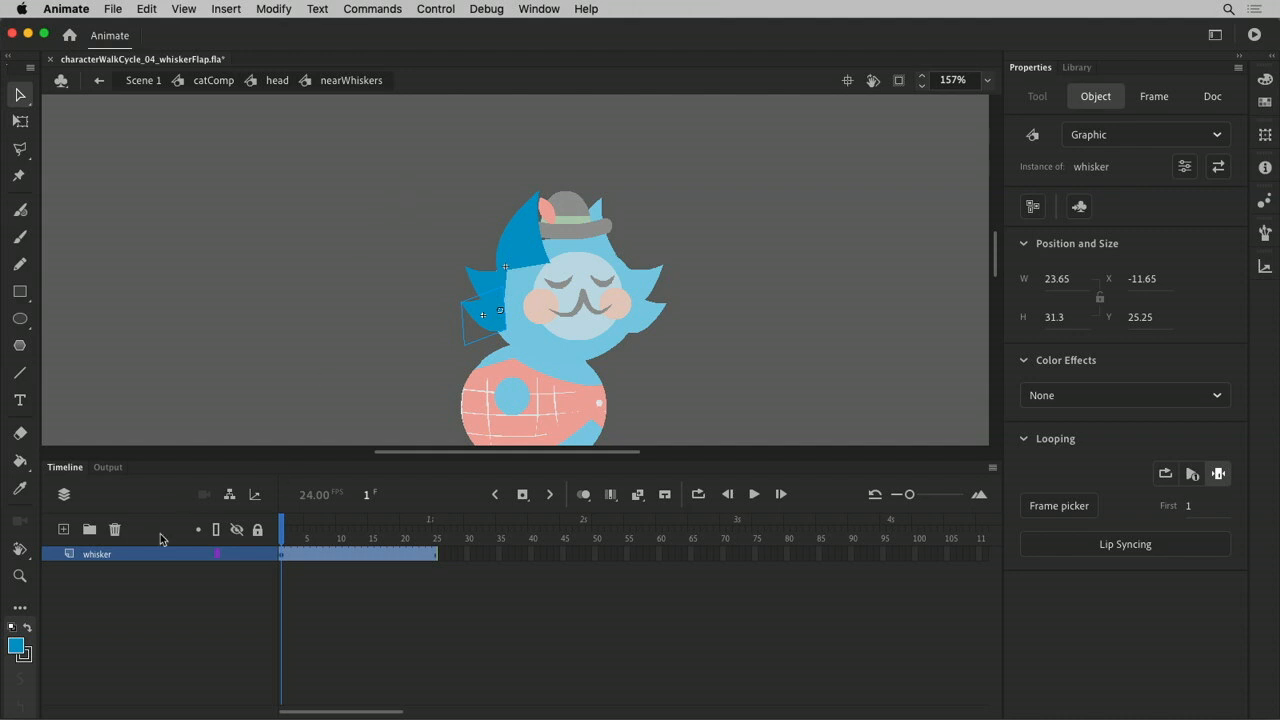
Distribute the ear and both whisker instances to separate layers
left_click(111, 558)
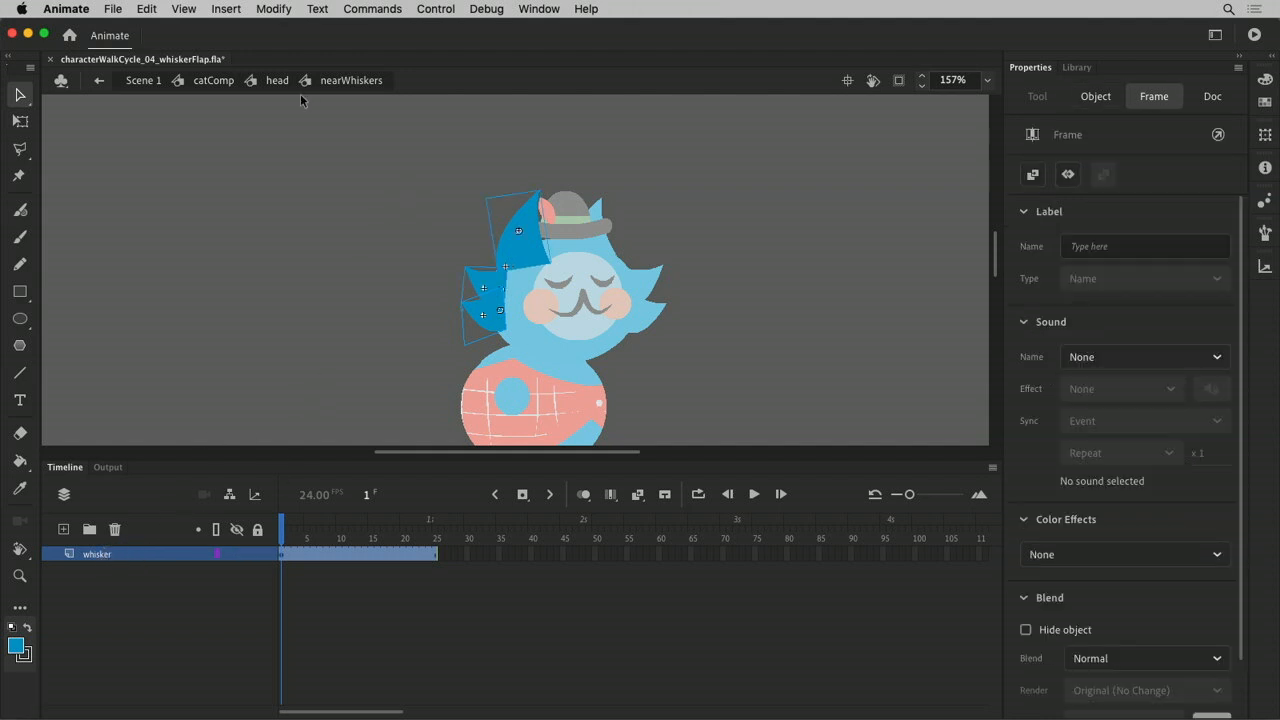
left_click_drag(388, 164, 700, 430)
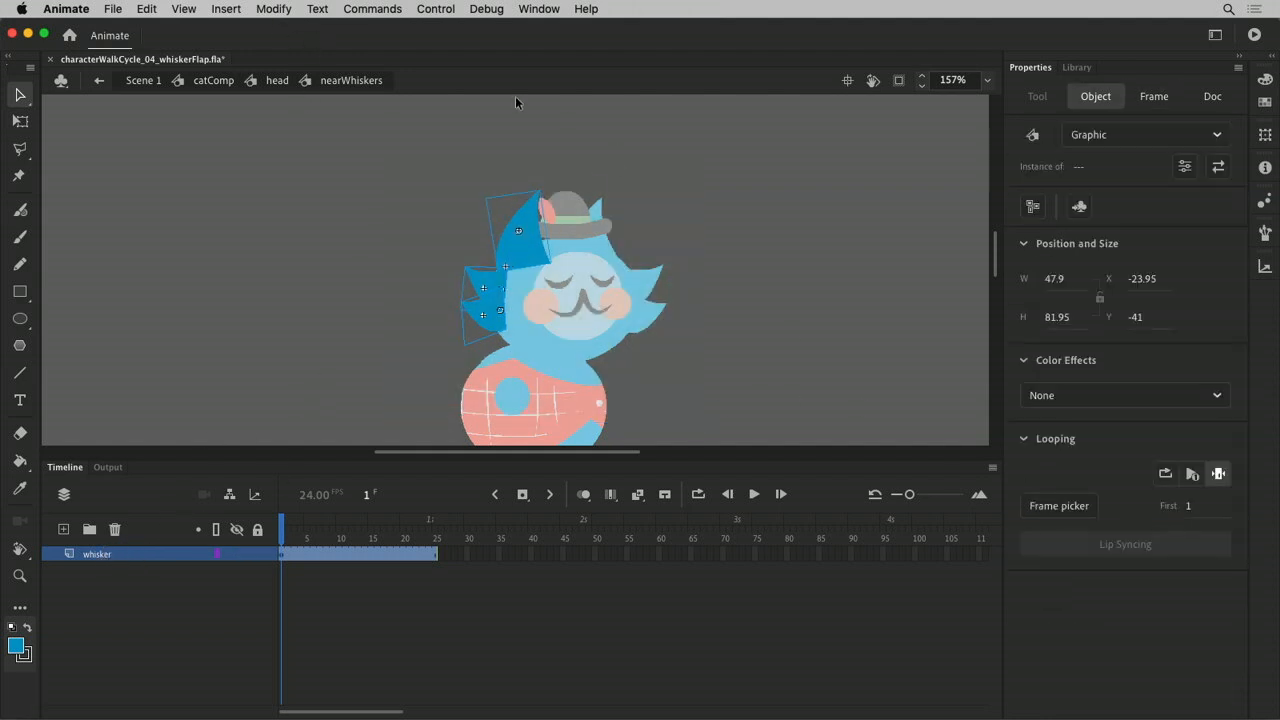
left_click(274, 9)
mouse_move(386, 178)
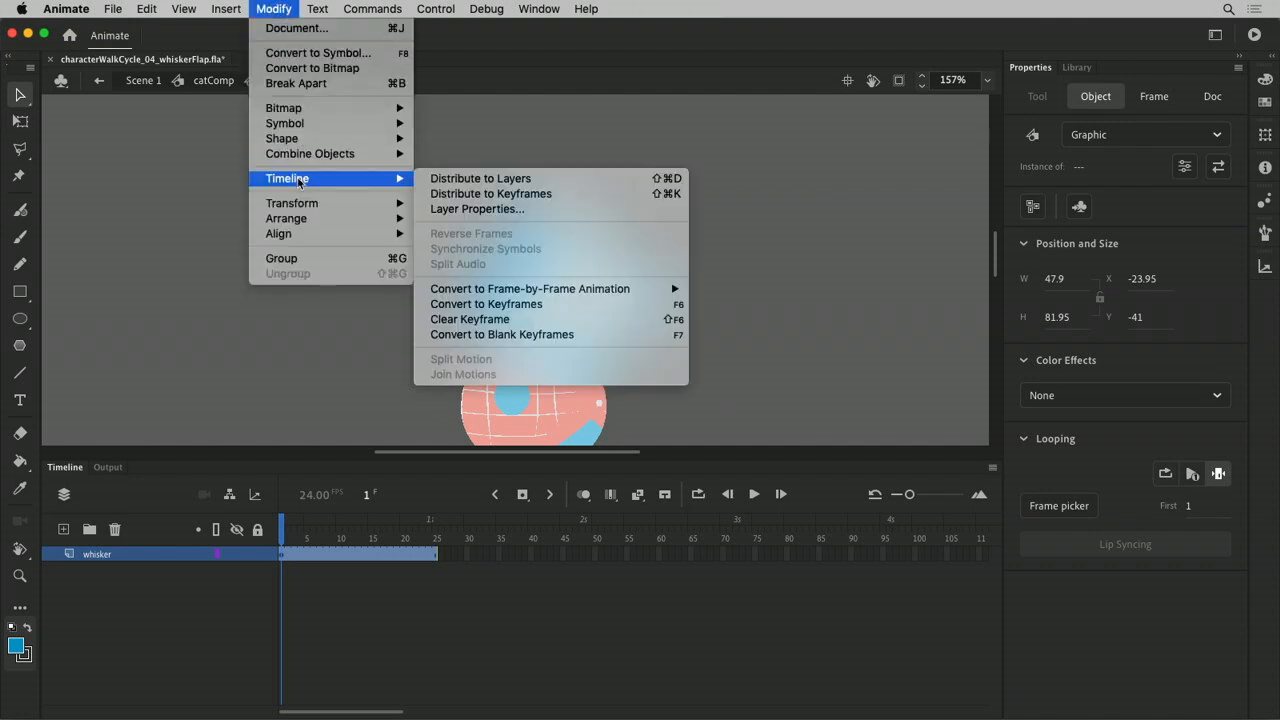
left_click(548, 180)
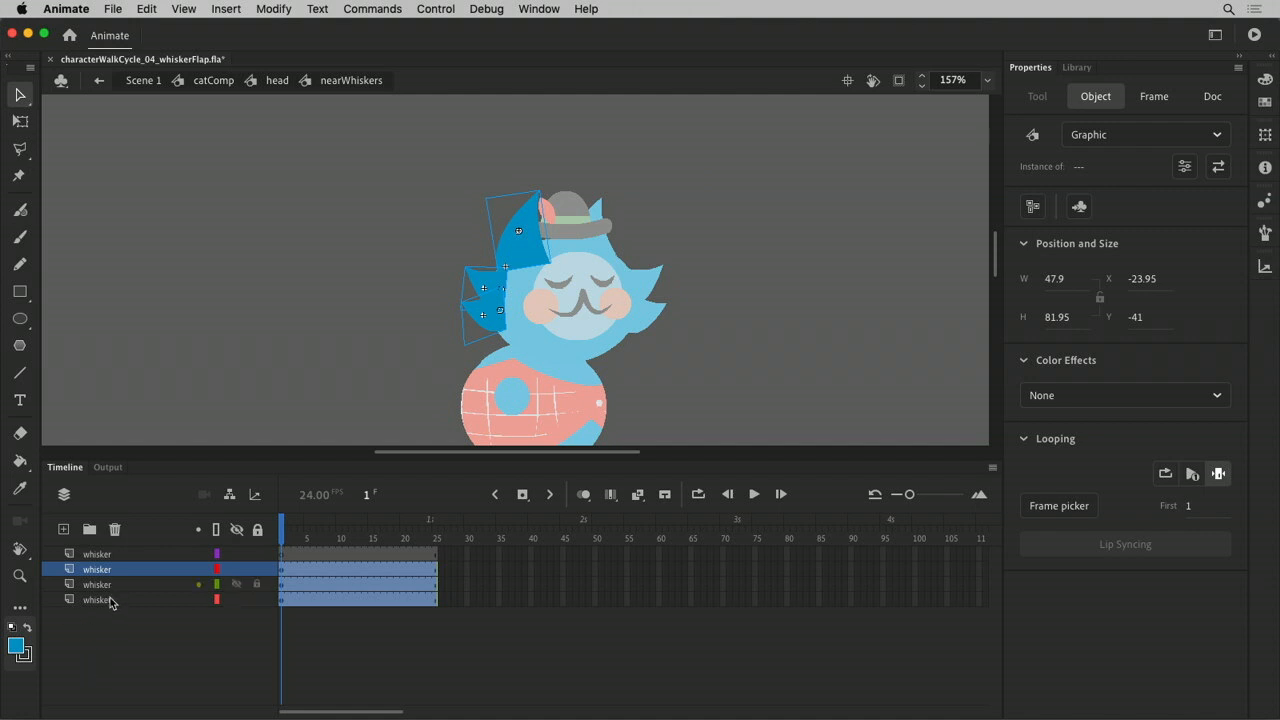
left_click(120, 650)
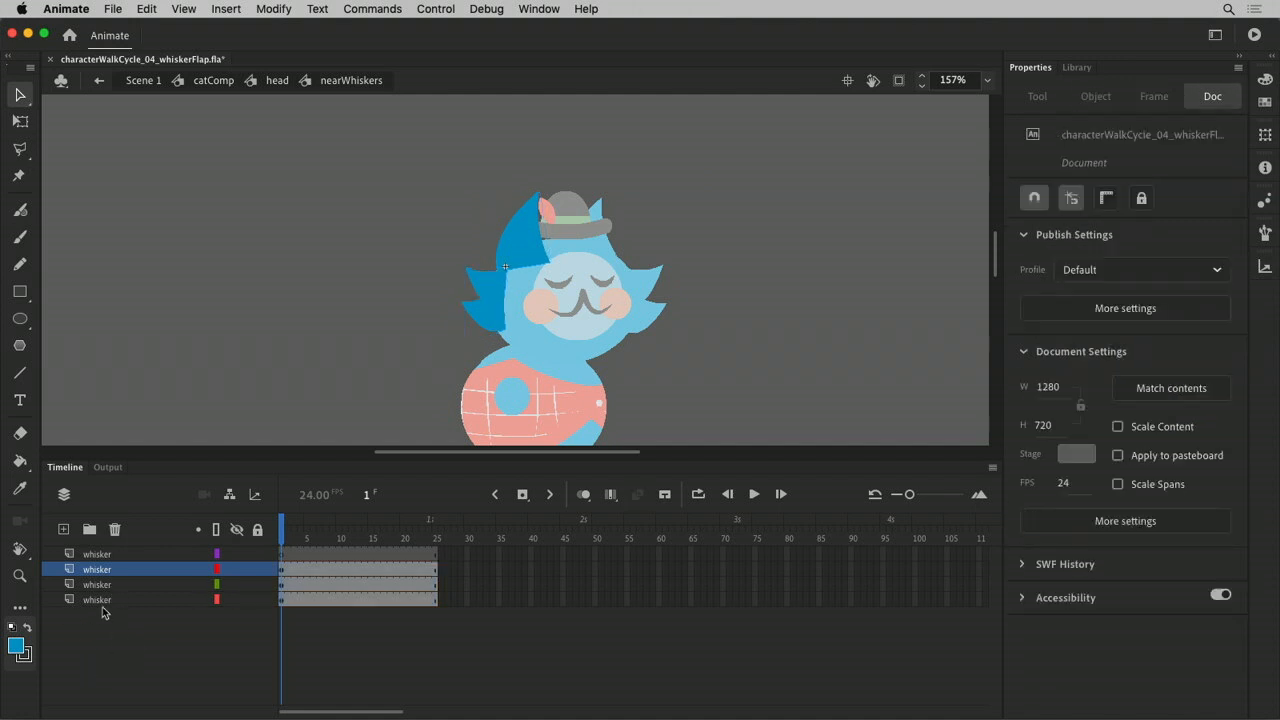
Rename the emptied top whisker layer as notes
left_click(80, 555)
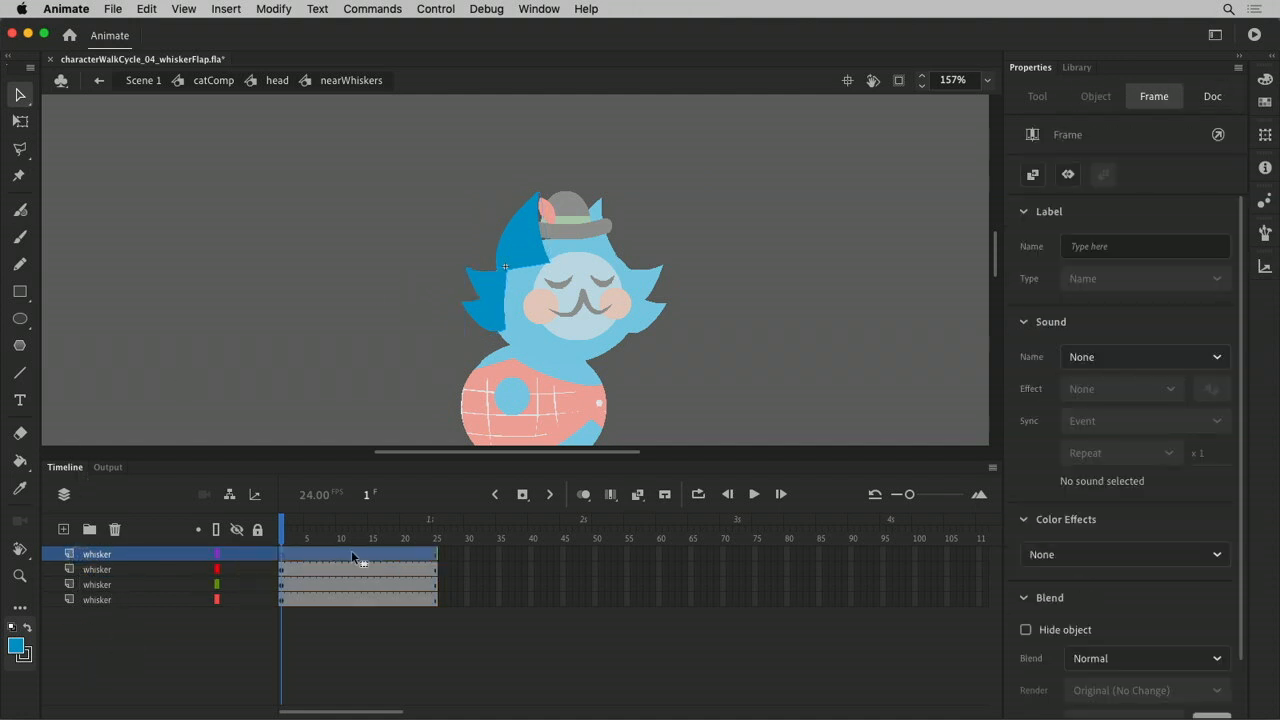
double_click(102, 556)
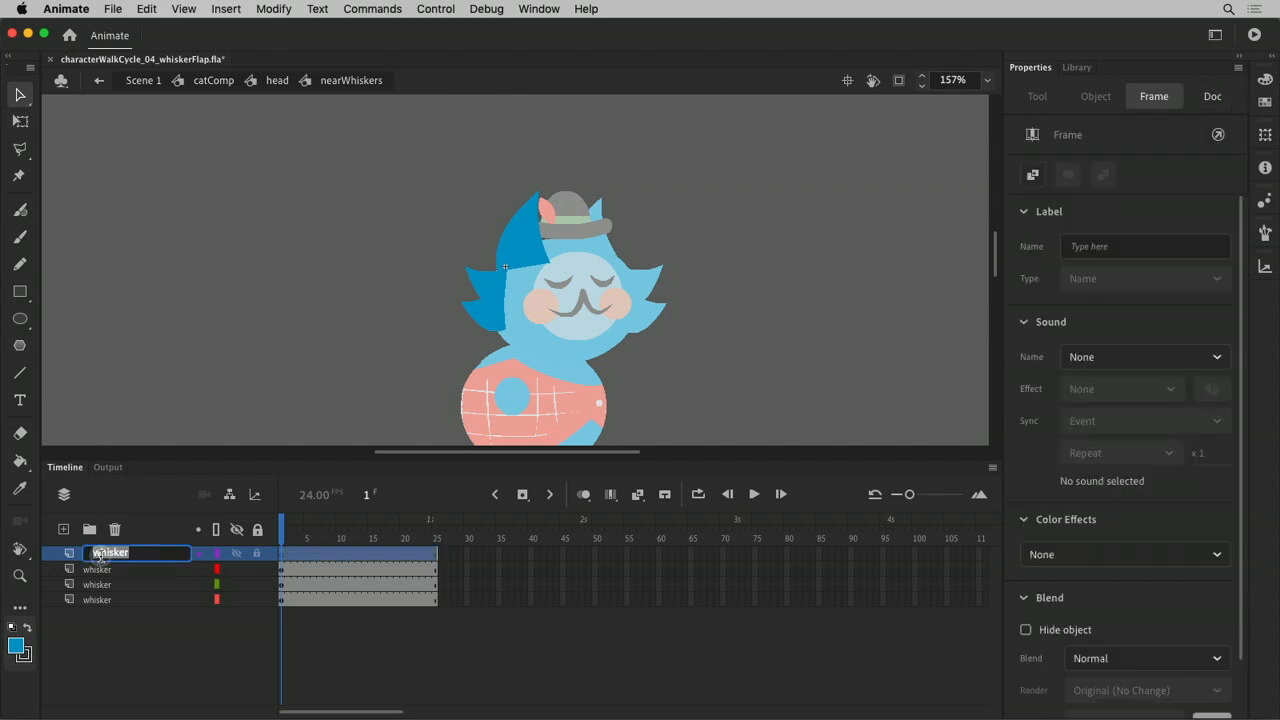
type("noet")
key("BackSpace")
key("BackSpace")
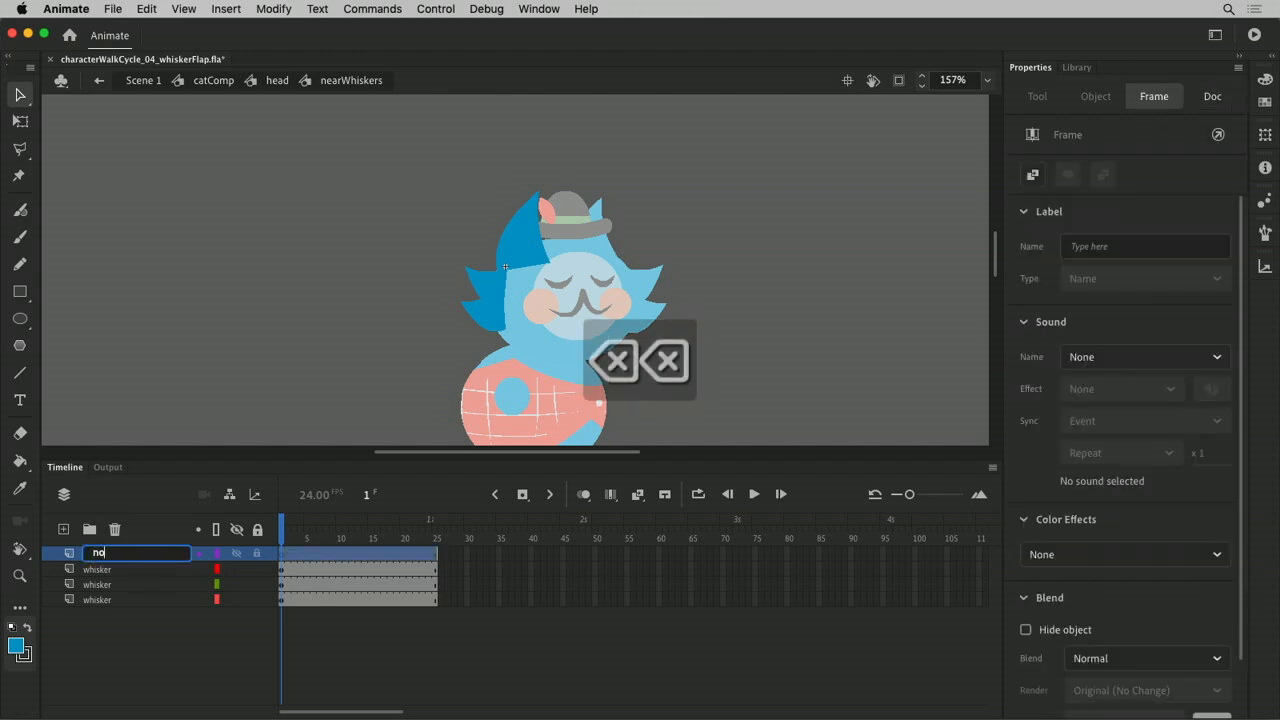
type("tes")
key("Return")
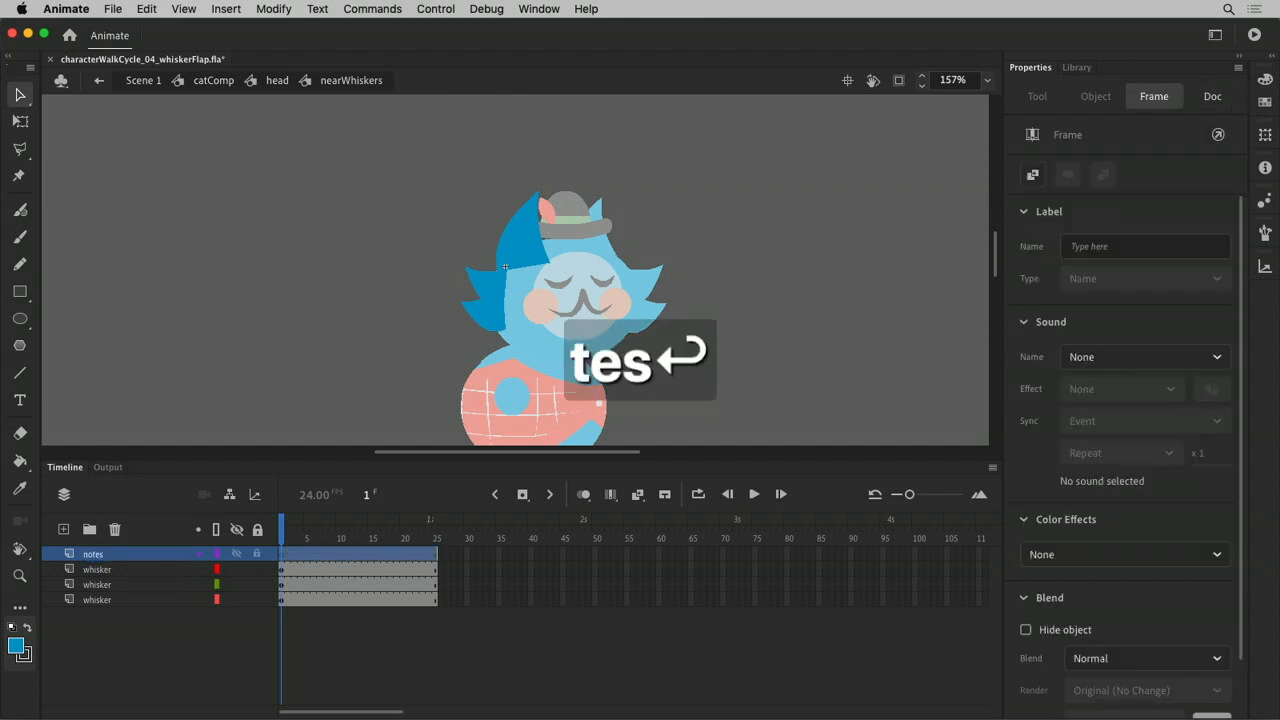
Identify the layer holding the ear piece and rename it as ear
left_click(514, 241)
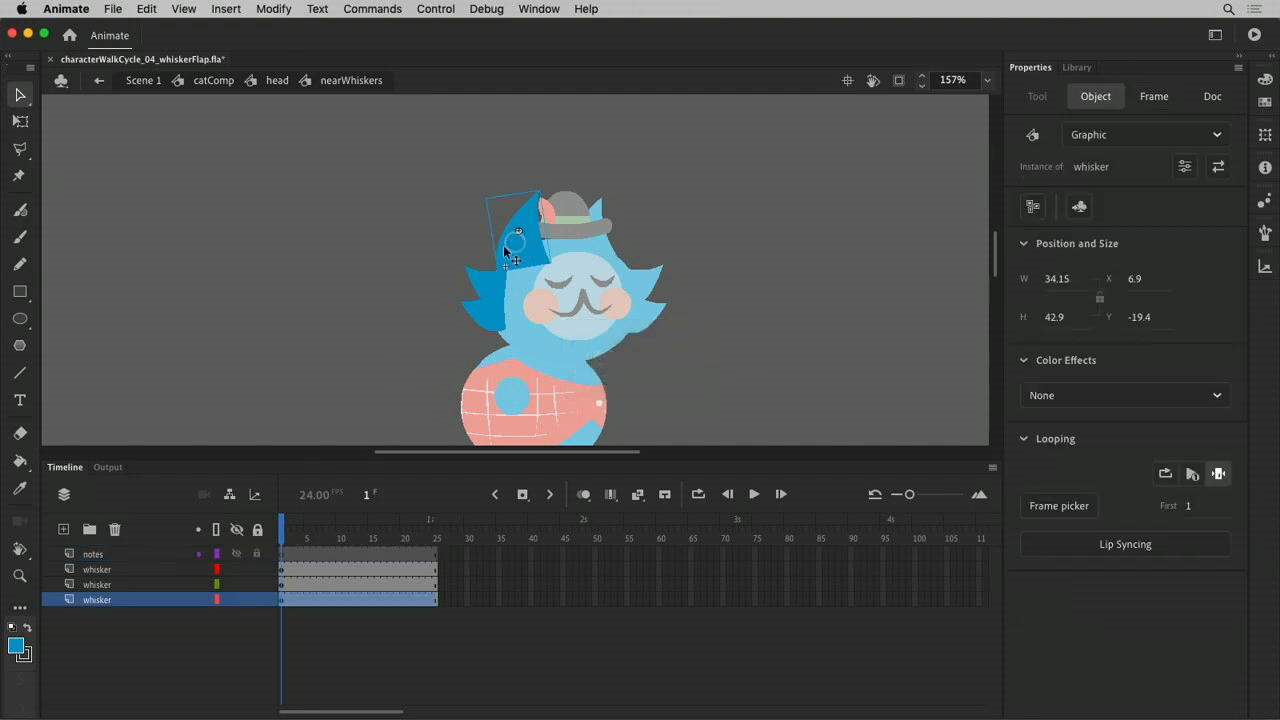
left_click(88, 602)
double_click(88, 600)
type("ear")
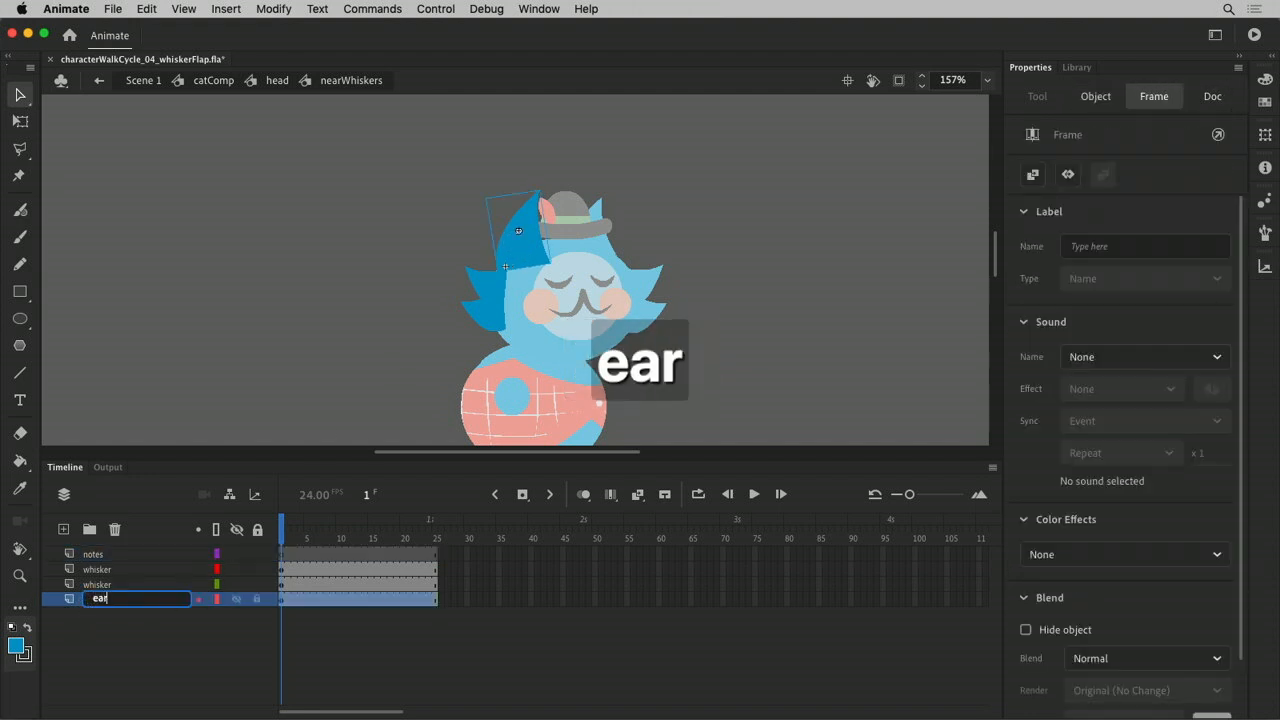
key("Return")
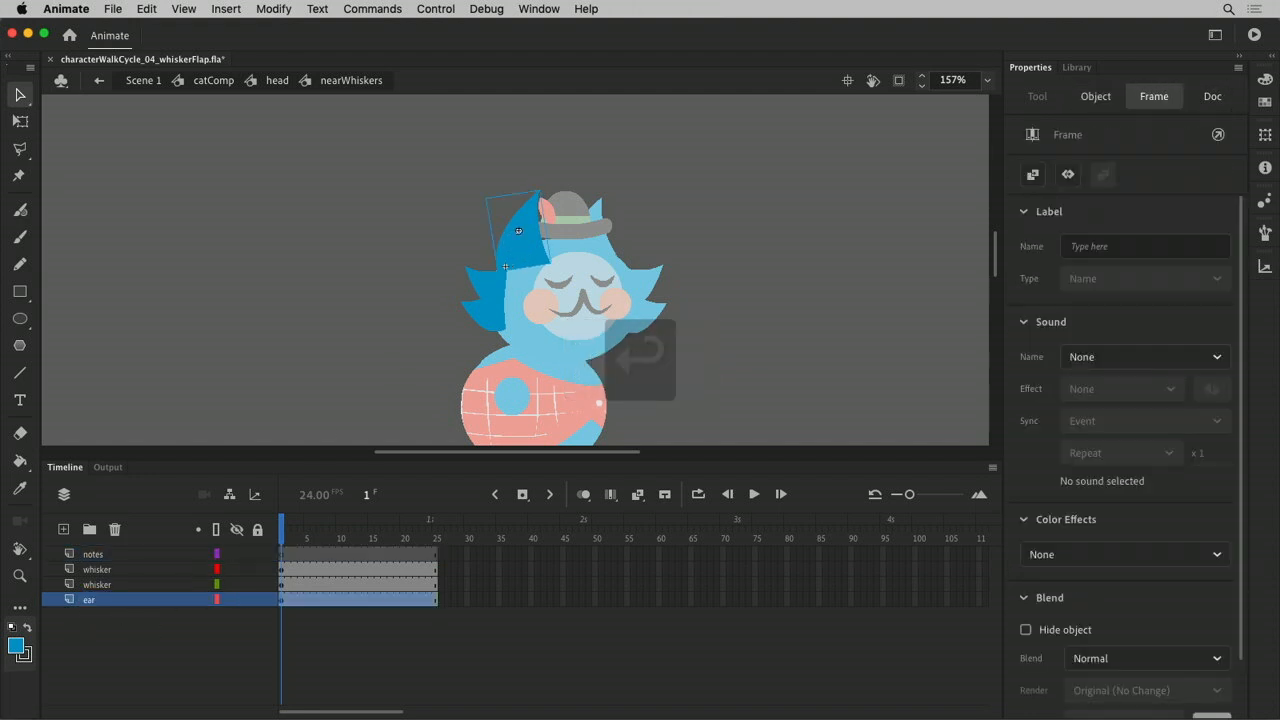
left_click(239, 380)
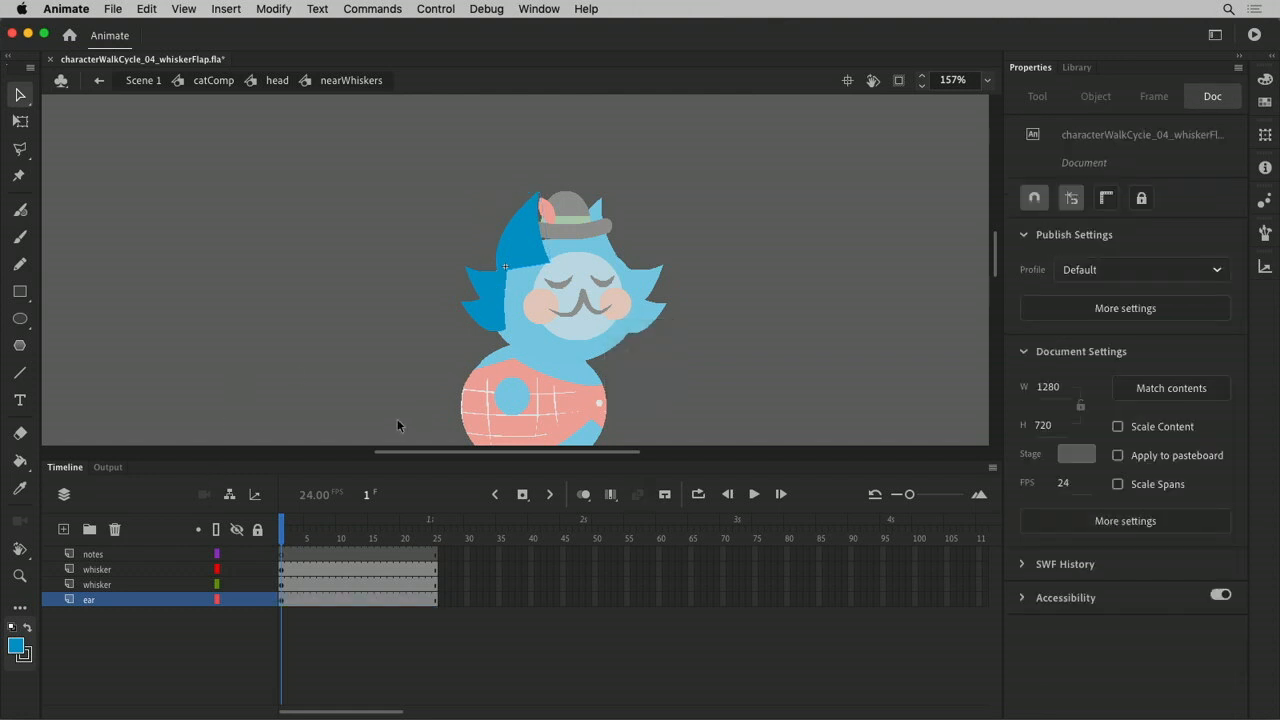
Check which symbol the ear and each of the two whisker pieces is an instance of
left_click(526, 237)
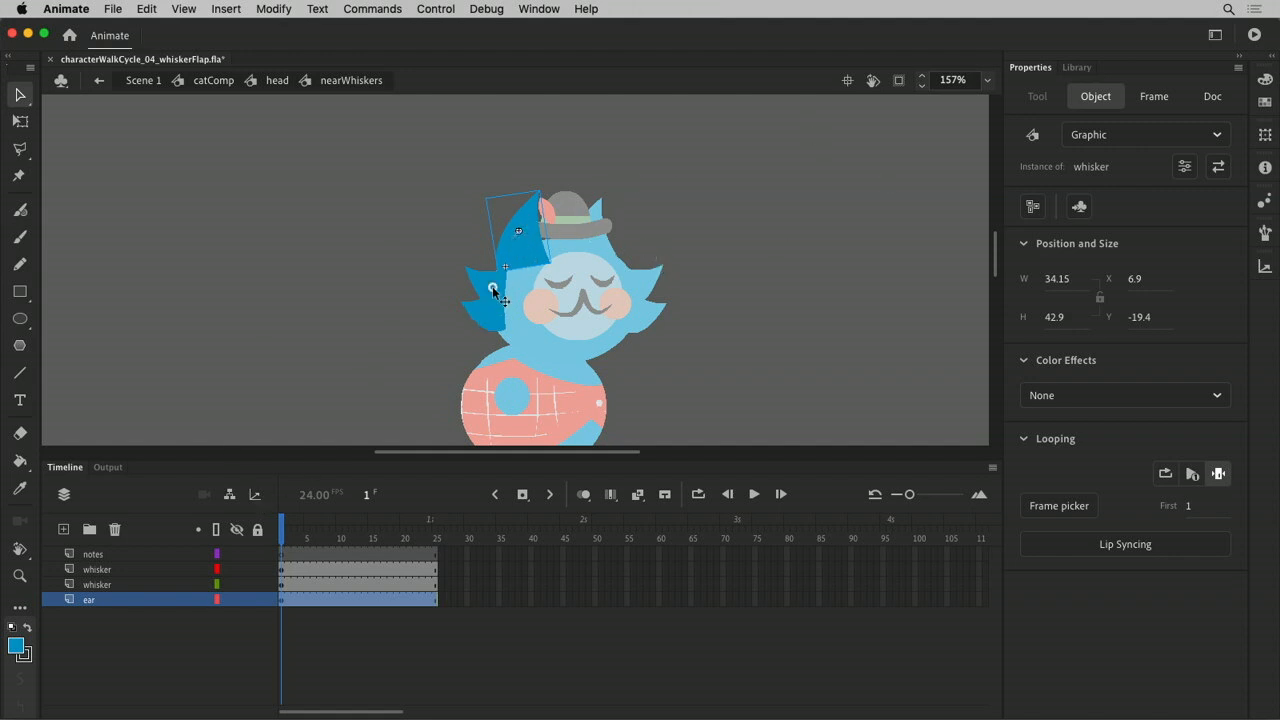
left_click(492, 288)
left_click(490, 326)
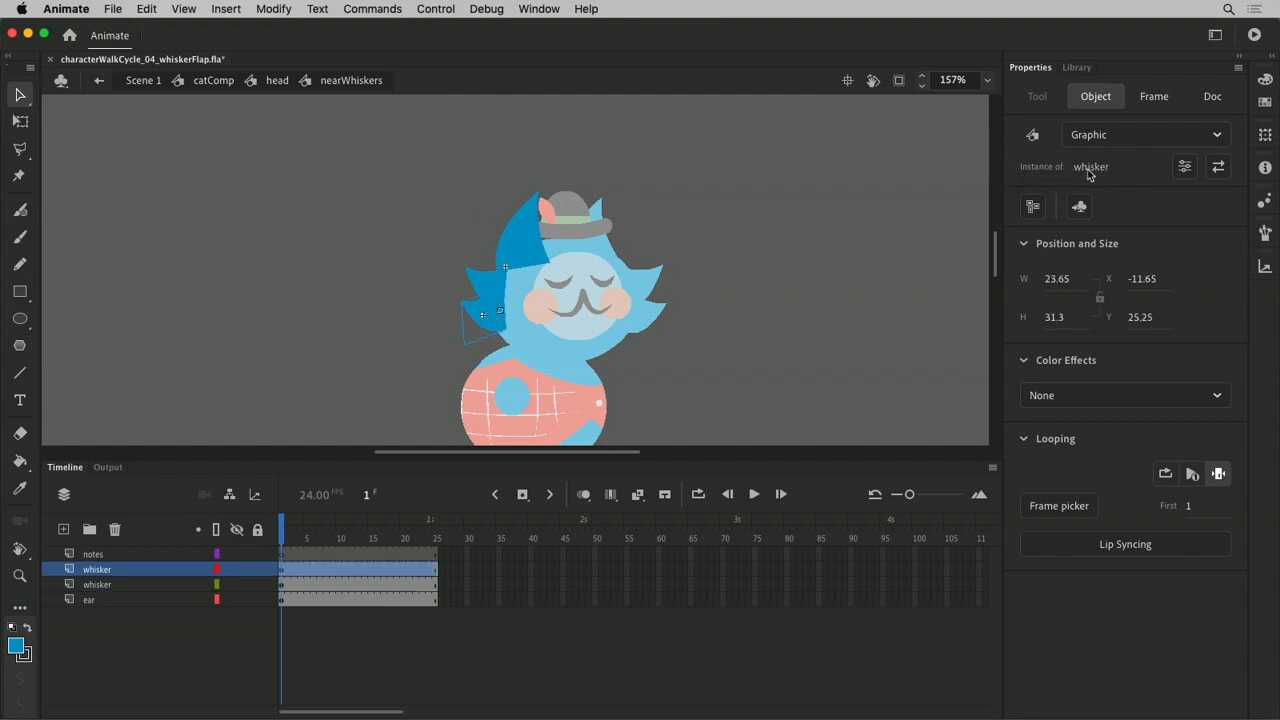
Open the whisker symbol for in-place editing through the ear instance
left_click(486, 288)
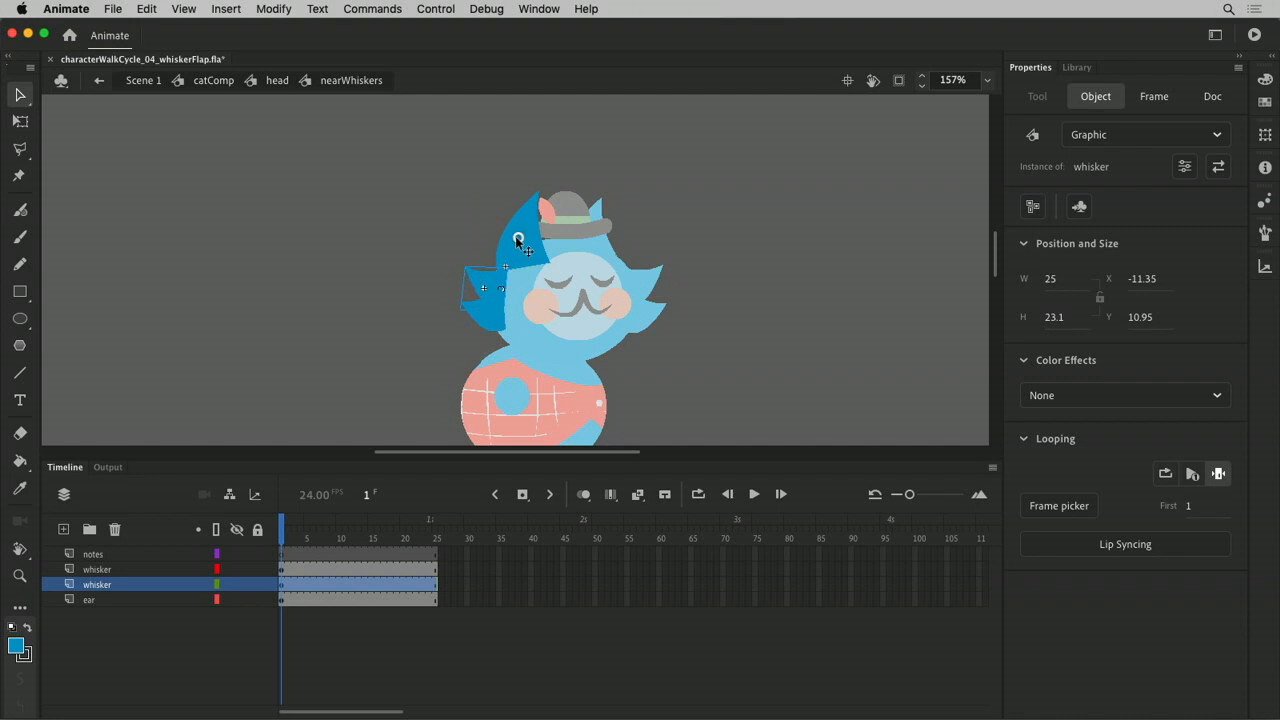
left_click(516, 237)
double_click(516, 237)
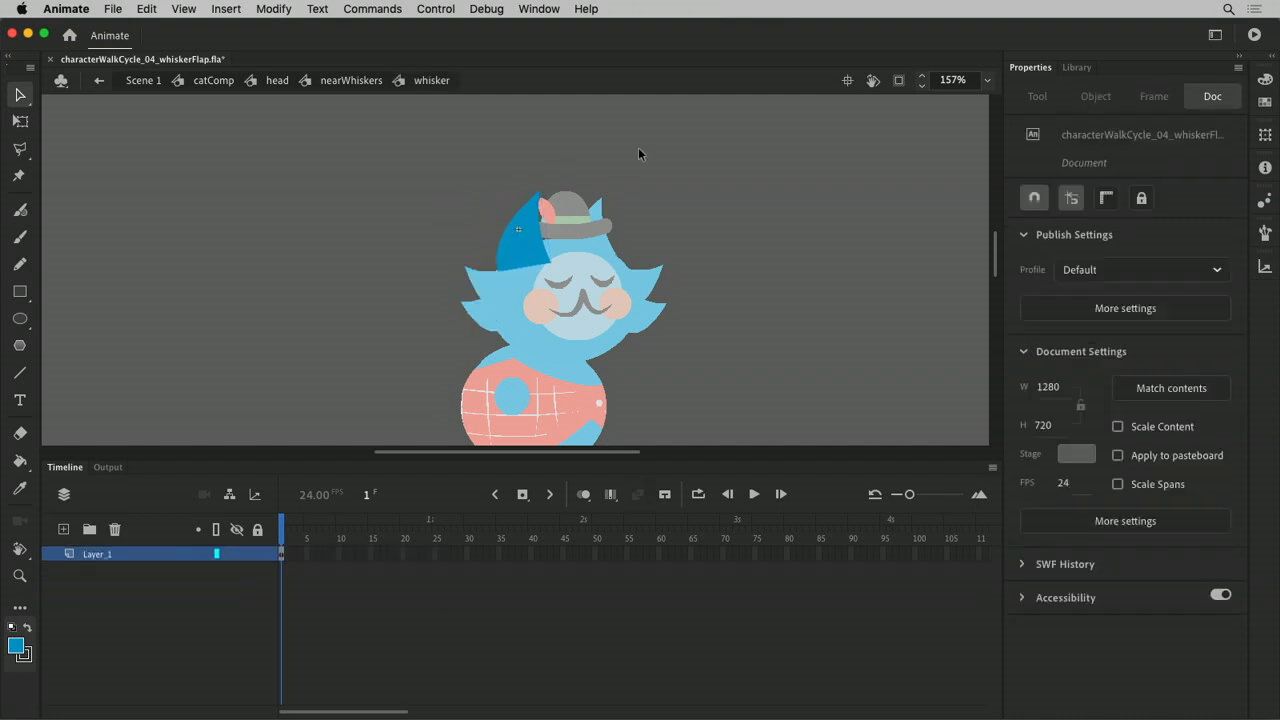
Try moving the tip of the whisker shape, and undo the change
mouse_move(542, 191)
left_mouse_down()
mouse_move(469, 209)
mouse_move(549, 211)
mouse_move(482, 220)
mouse_move(545, 205)
mouse_move(488, 159)
mouse_move(531, 127)
mouse_move(508, 122)
mouse_move(531, 169)
mouse_move(503, 124)
mouse_move(403, 217)
mouse_move(511, 217)
mouse_move(535, 207)
mouse_move(524, 203)
left_mouse_up()
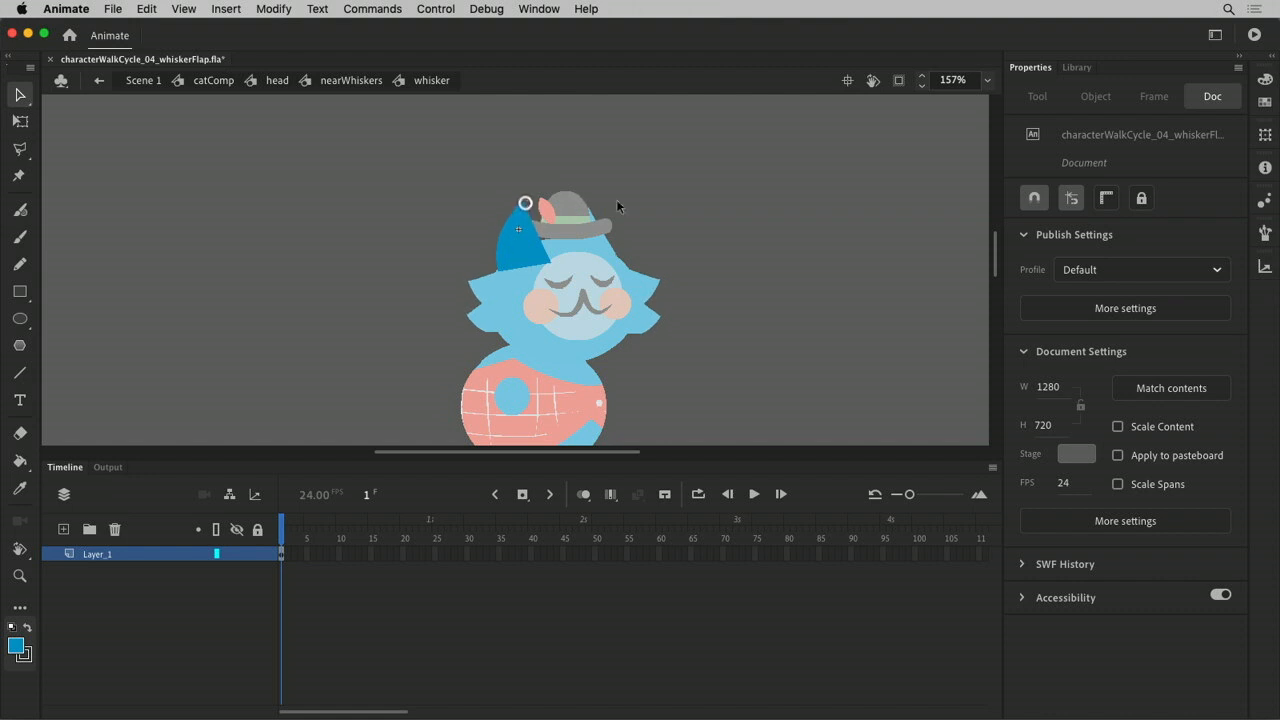
key("super+z")
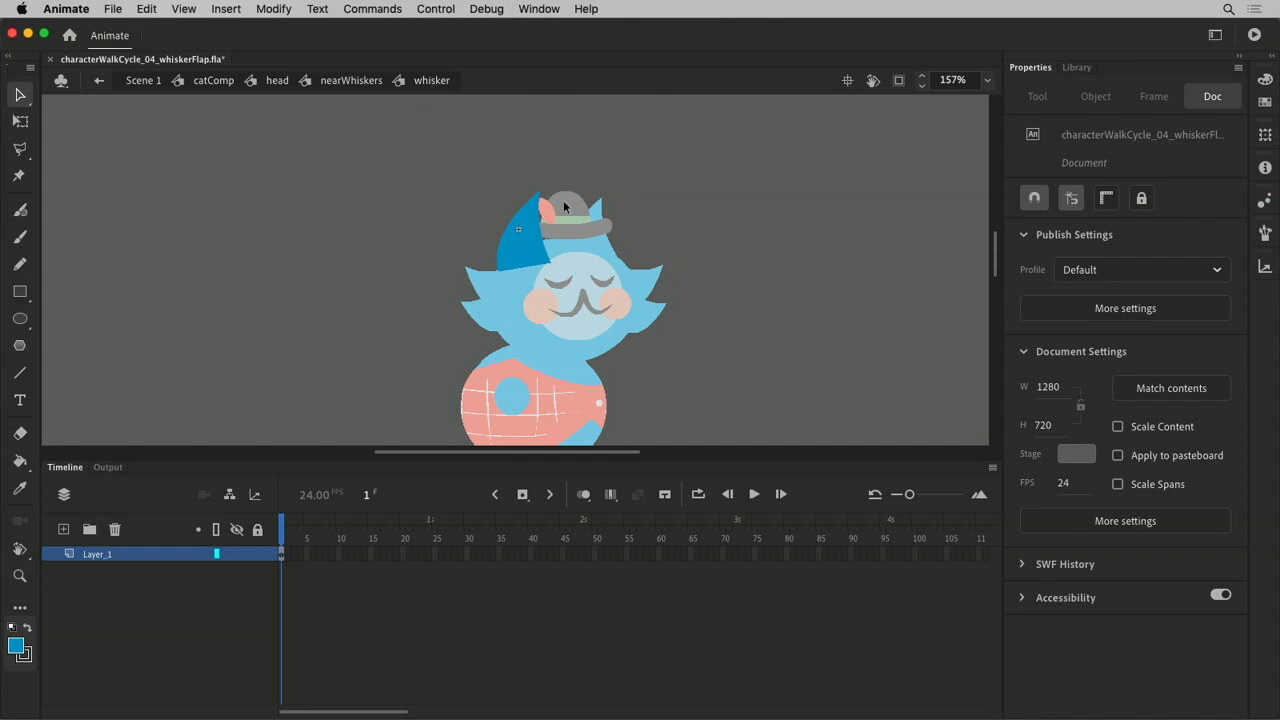
left_click(533, 206)
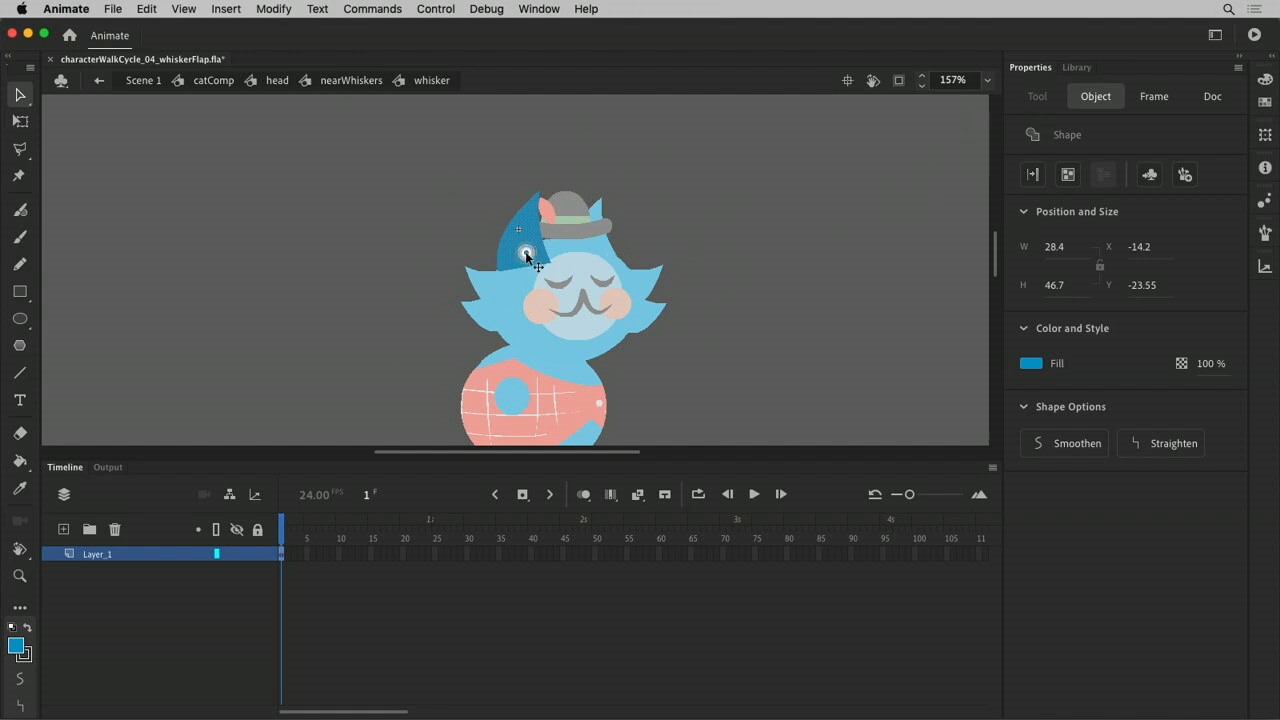
left_click(534, 137)
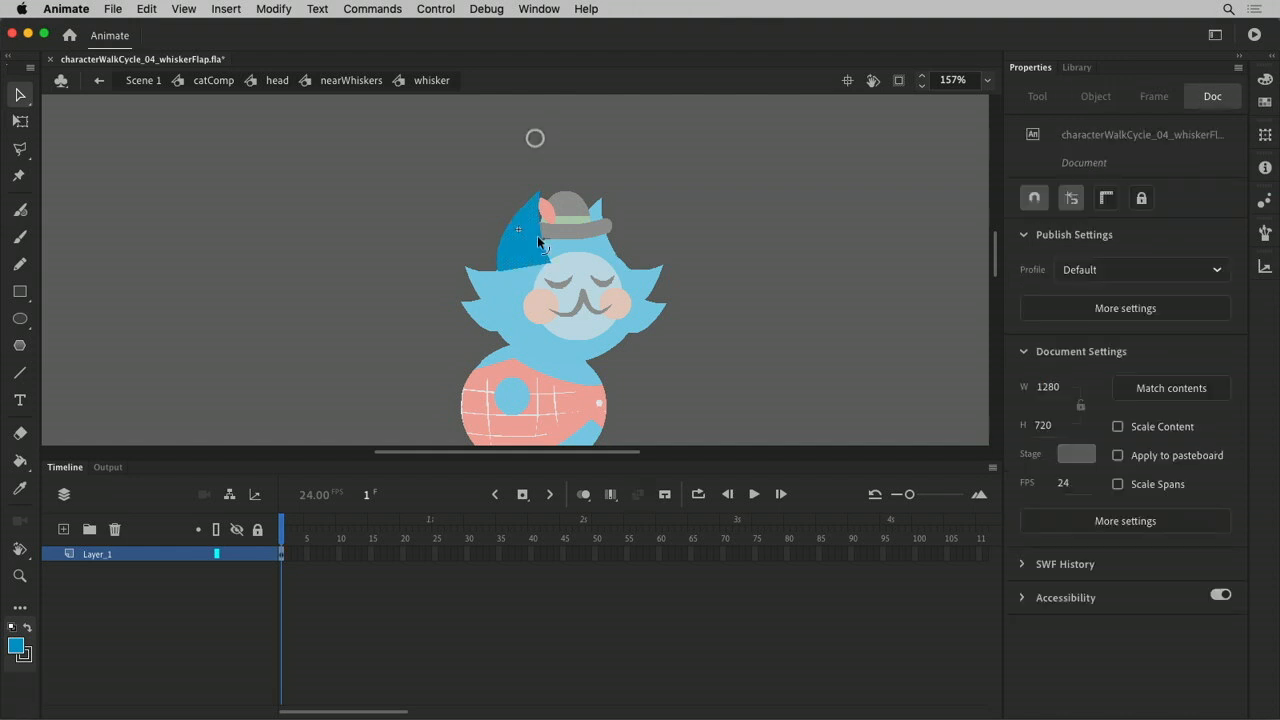
left_click(537, 241)
left_click(600, 165)
Insert a keyframe at frame 9 and bend the shape's tip outward away from the hat, using onion skinning as reference
key("F6")
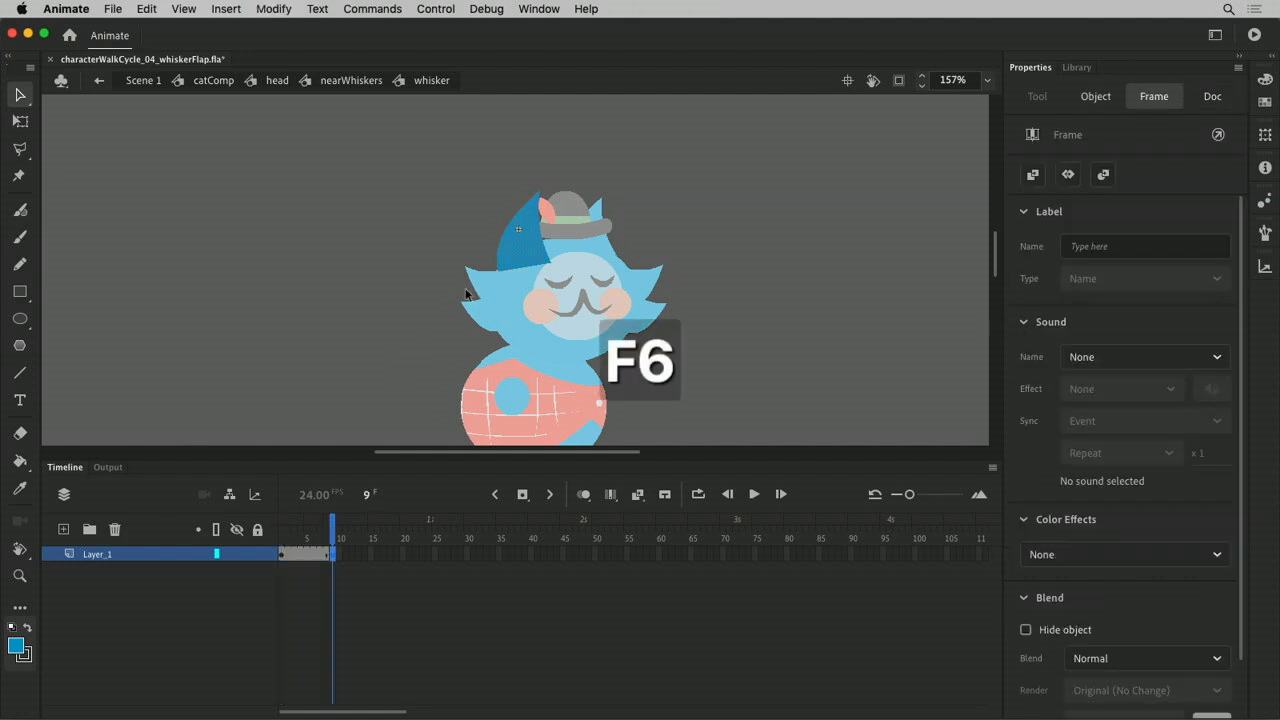
left_click(564, 177)
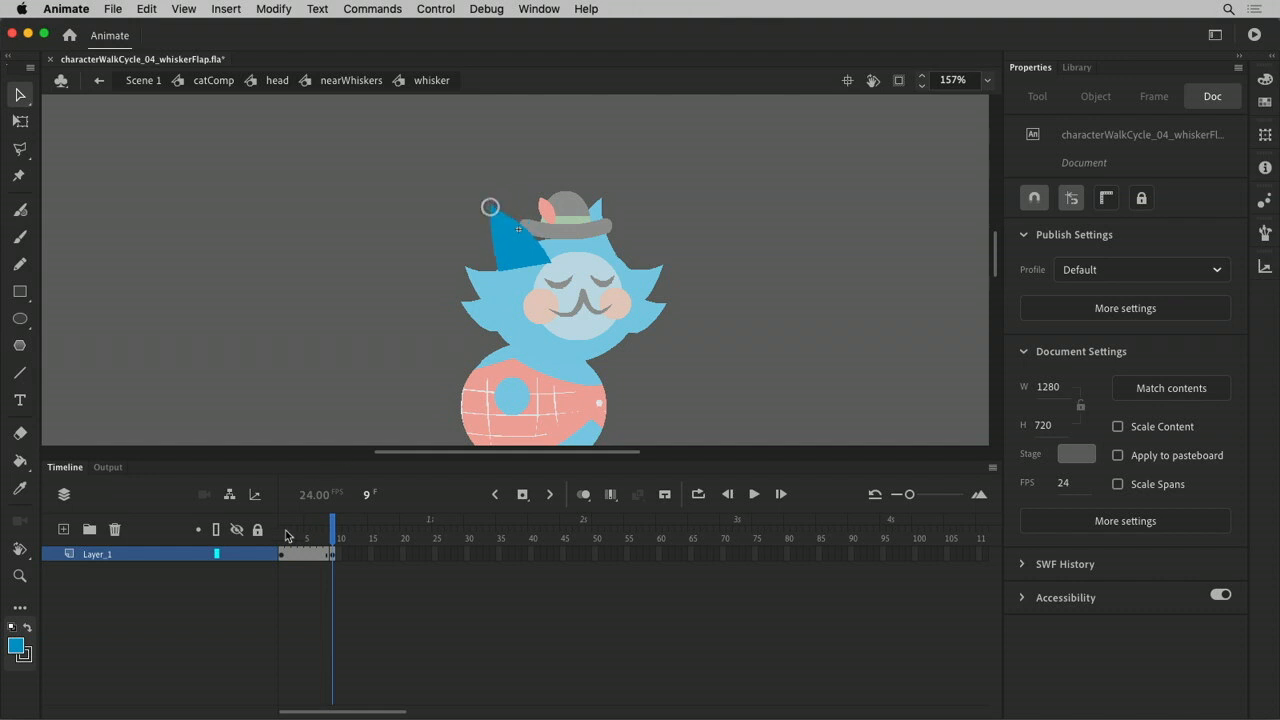
left_click(583, 494)
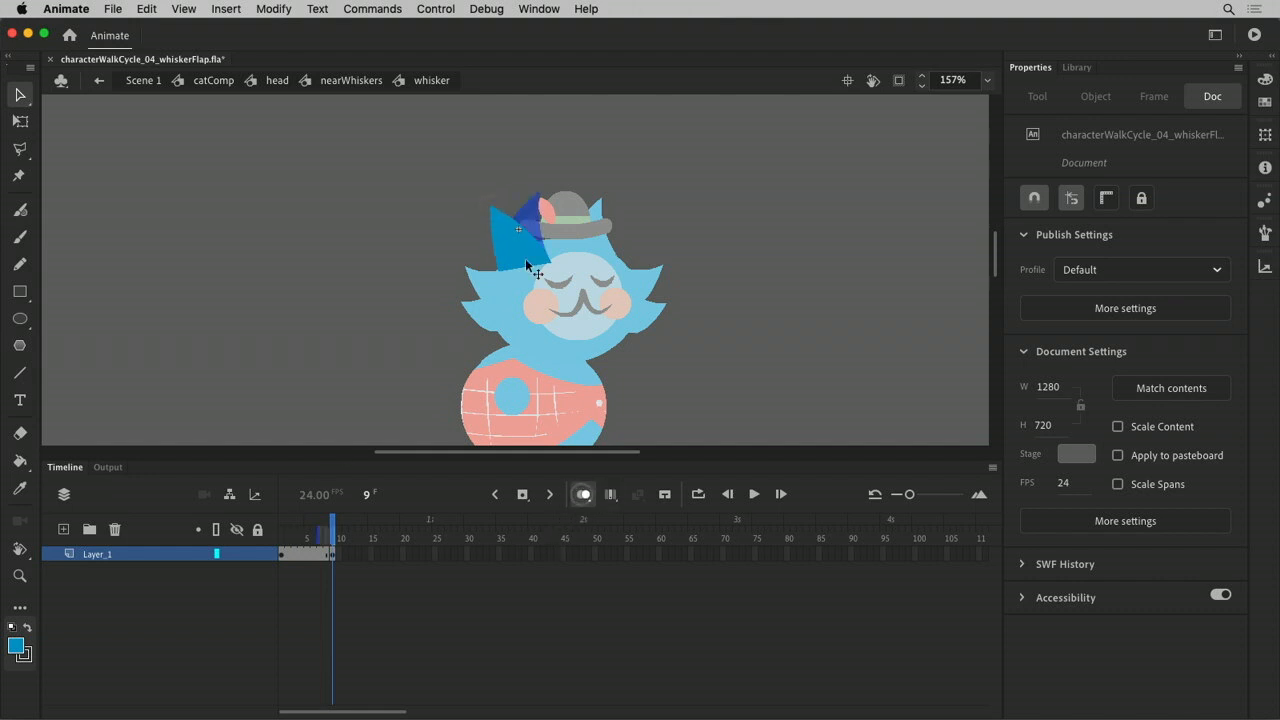
left_click_drag(490, 205, 487, 199)
left_click(584, 494)
Create a shape tween between the keyframes at frames 1 and 9, and return to frame 1
mouse_move(320, 532)
left_mouse_down()
mouse_move(279, 532)
mouse_move(340, 538)
mouse_move(289, 533)
mouse_move(303, 535)
left_mouse_up()
right_click(304, 553)
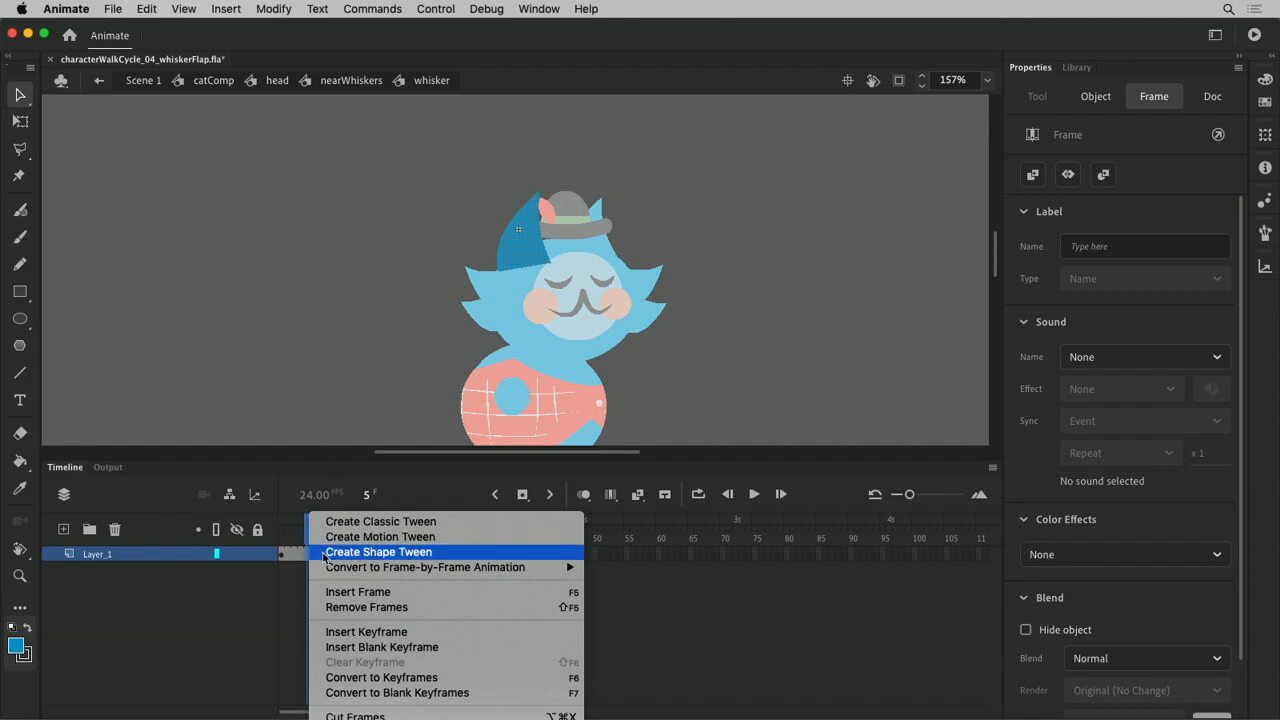
left_click(324, 553)
left_click_drag(309, 535, 161, 566)
left_click(479, 400)
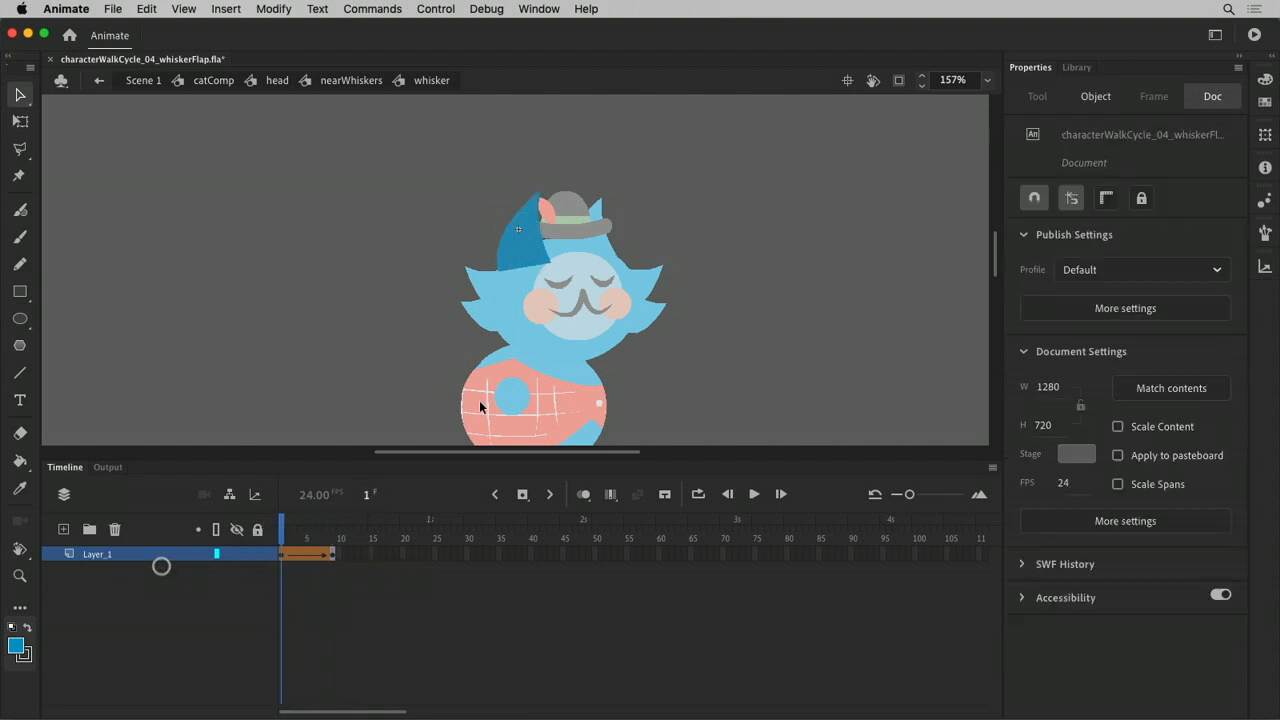
Preview the shape tween up close on the ear and check the document's snapping settings
key("z")
left_click_drag(474, 162, 586, 298)
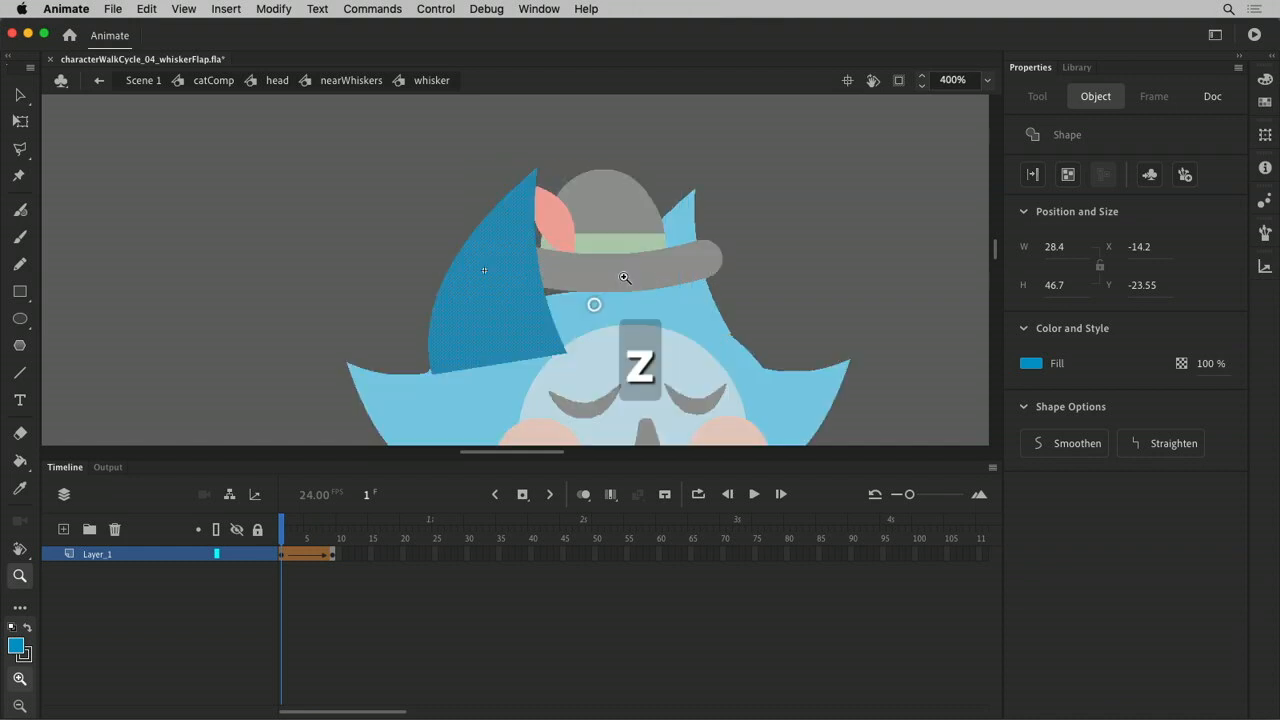
left_click_drag(300, 538, 180, 535)
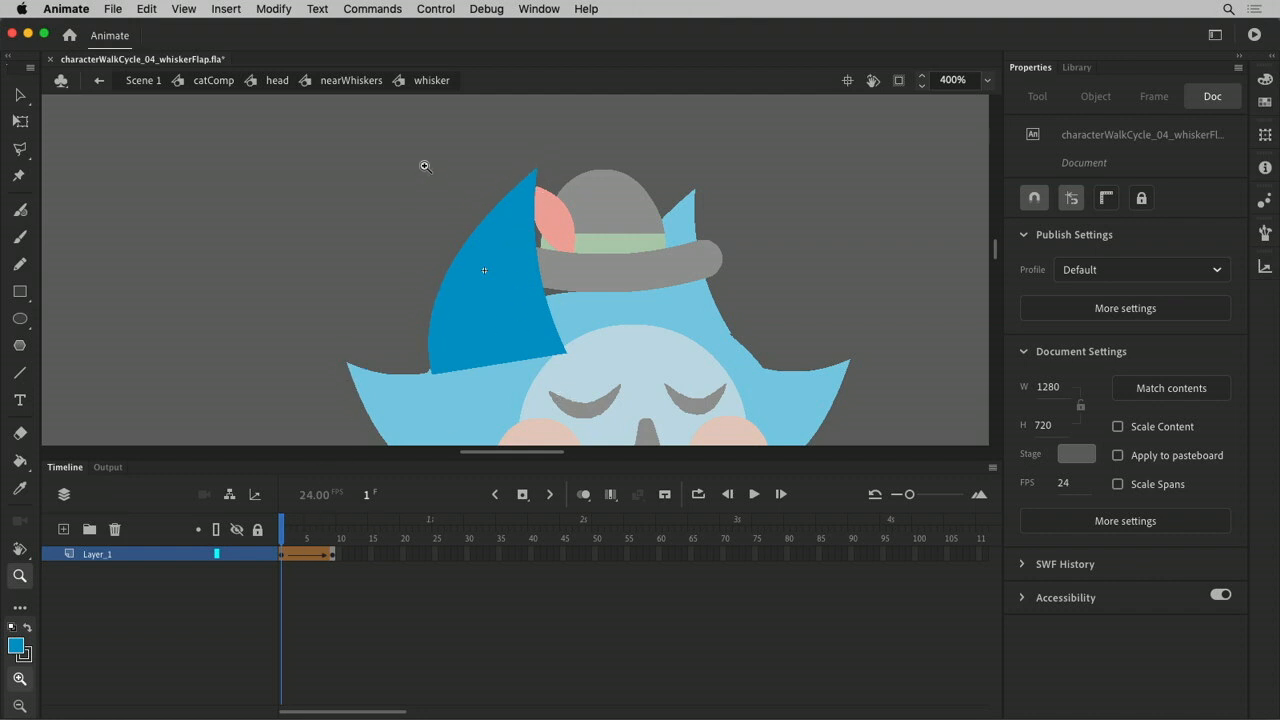
key("super+slash")
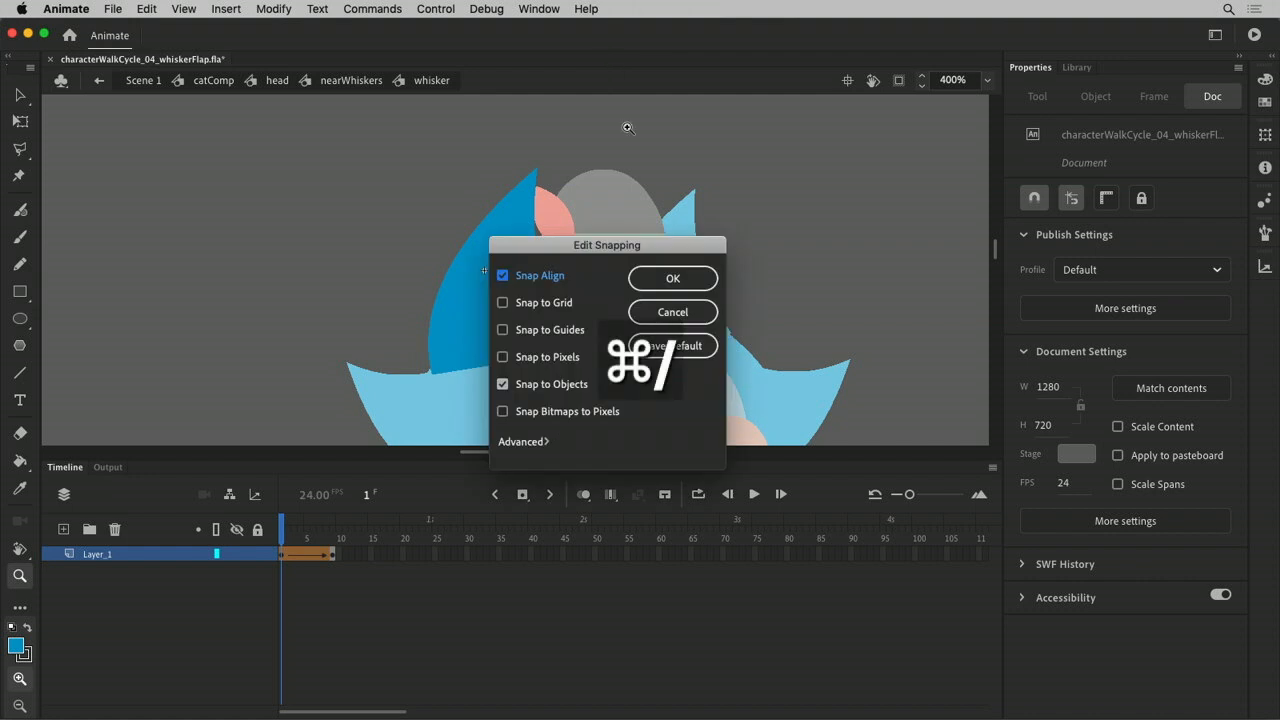
left_click(680, 282)
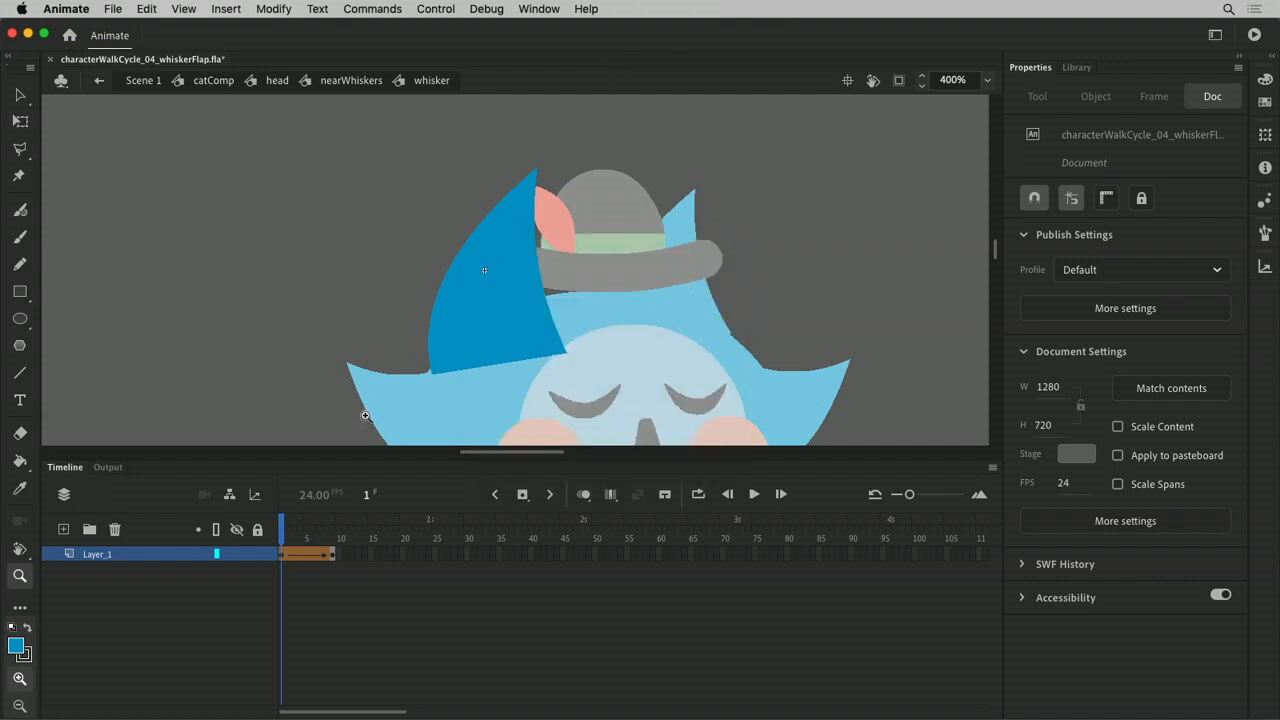
Try to add a shape hint to the tween's first keyframe
left_click(283, 555)
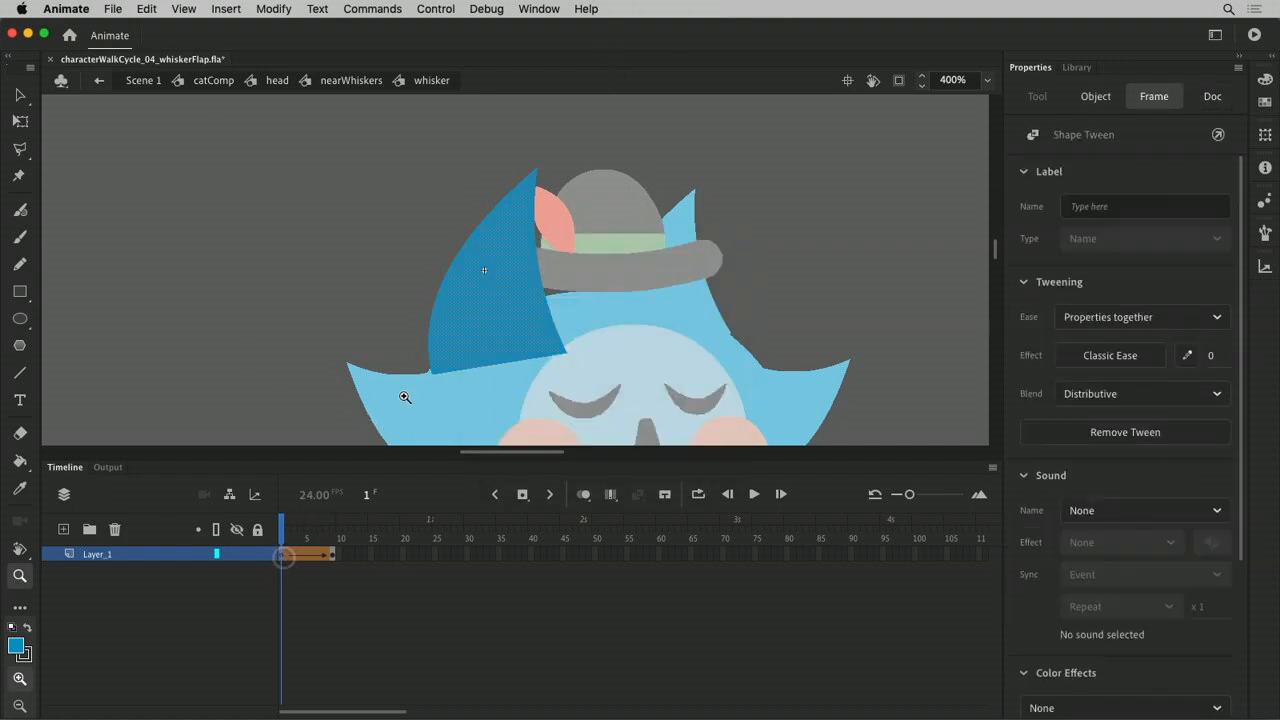
left_click(273, 9)
mouse_move(285, 146)
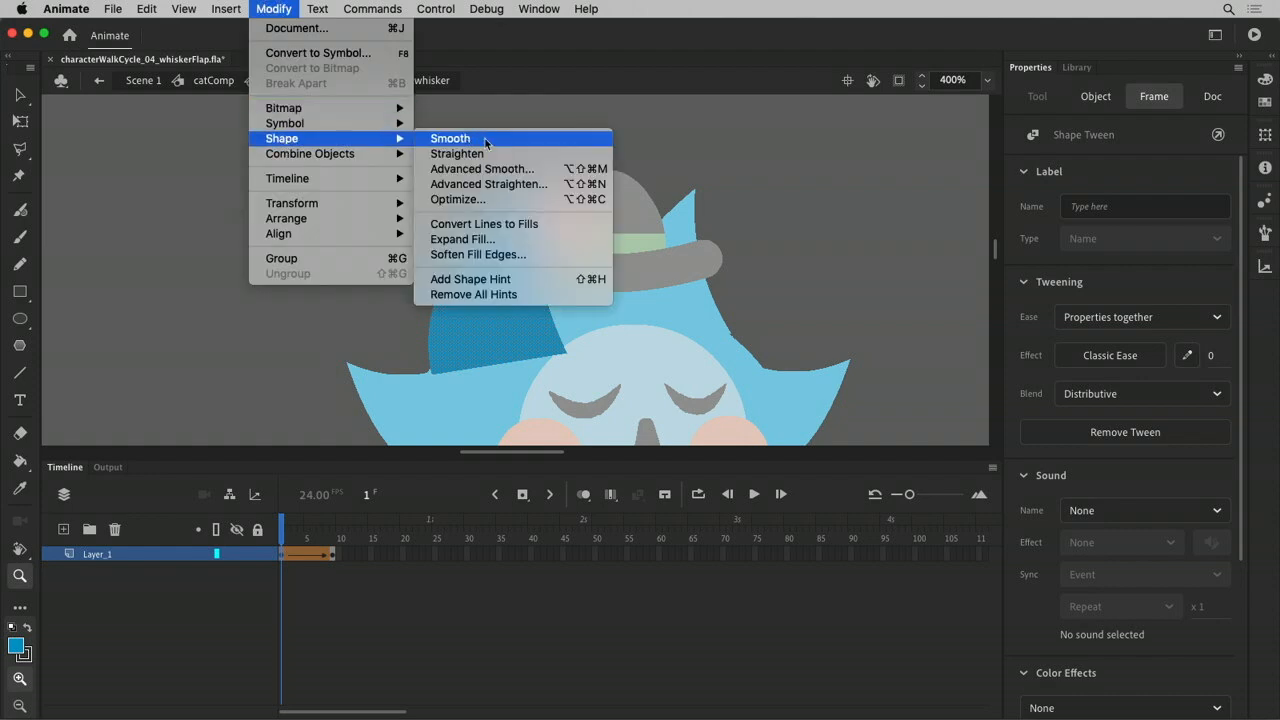
left_click(502, 284)
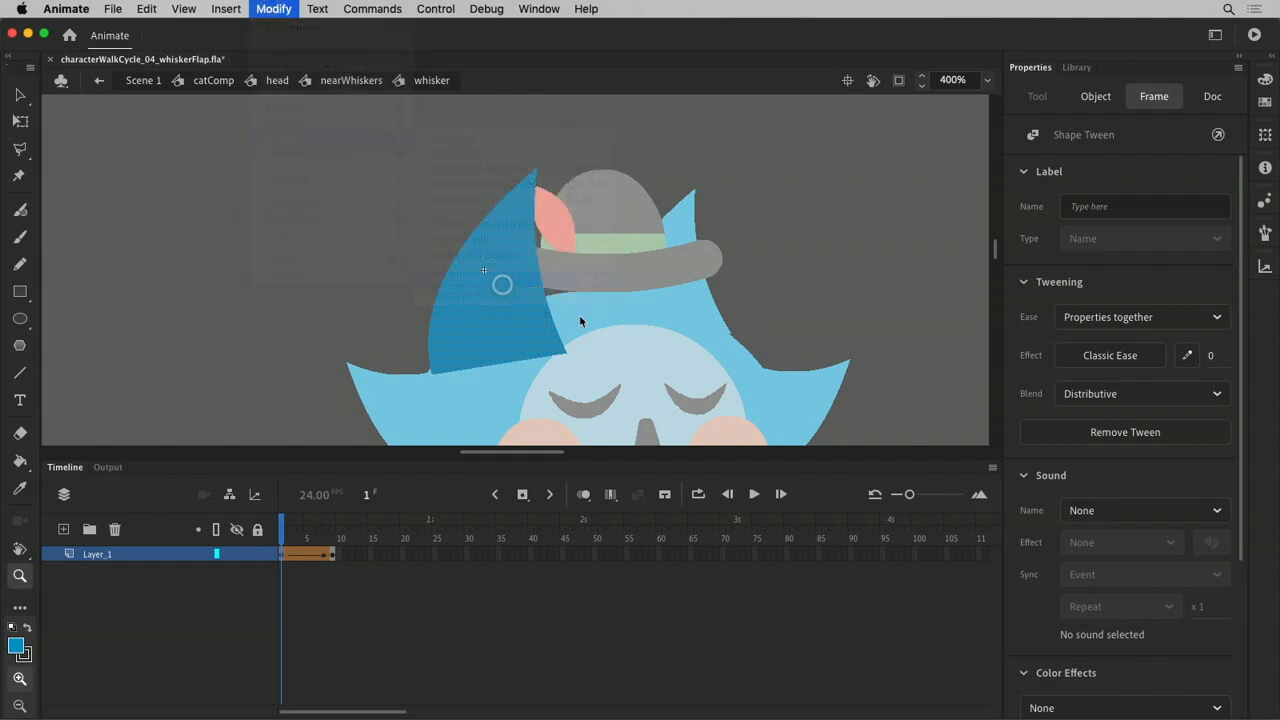
Add three shape hints to the shape on frame 1 and set them aside in the empty area beside it
left_click(516, 258)
key("z")
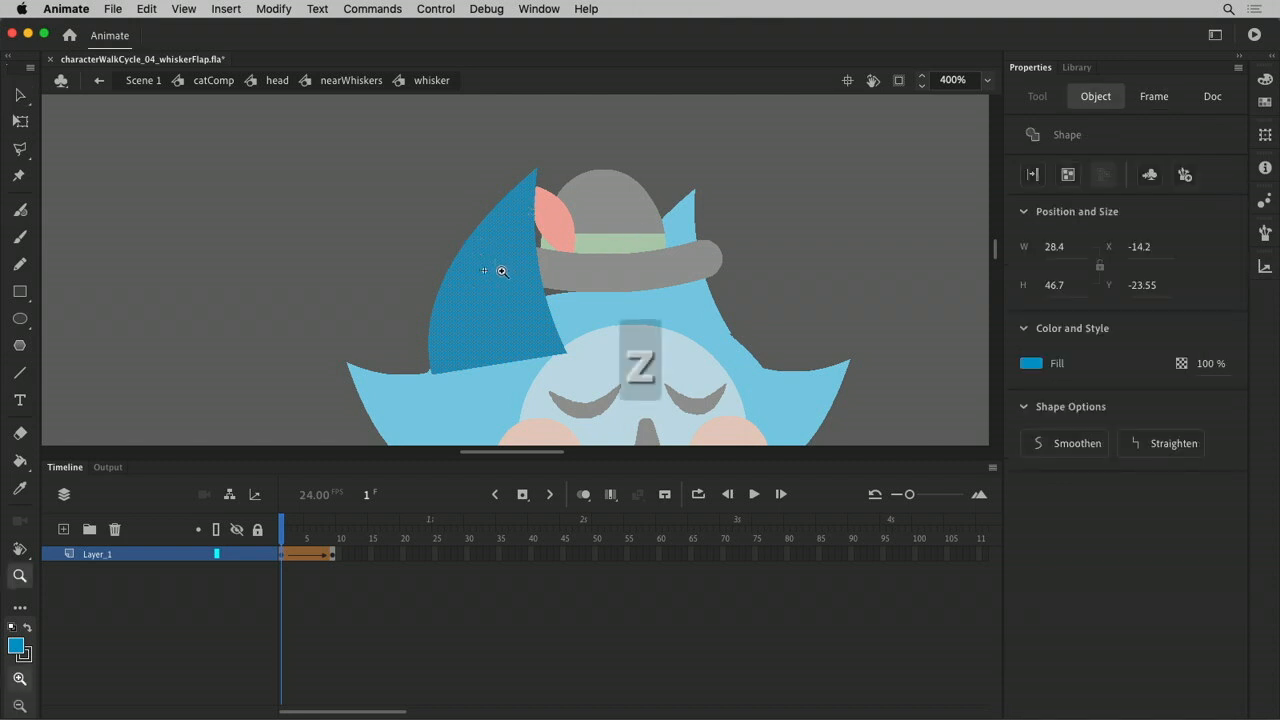
left_click_drag(451, 234, 554, 306)
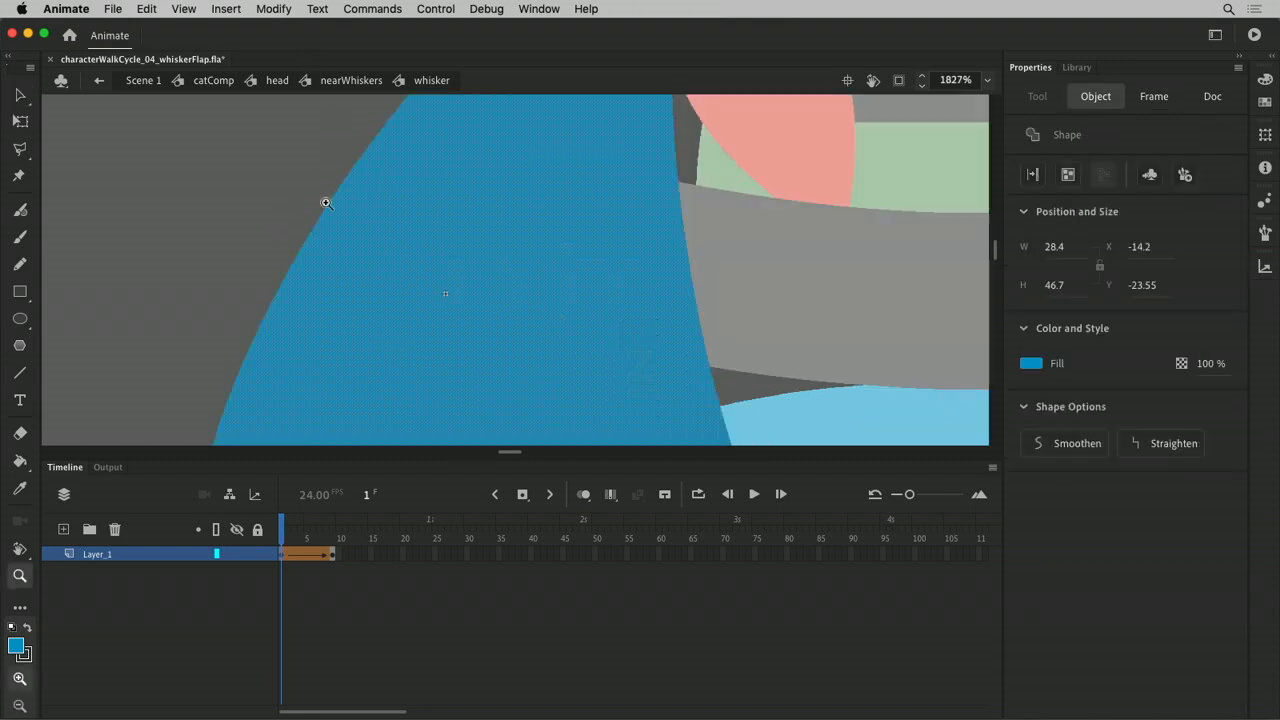
key("super+minus")
key("super+minus")
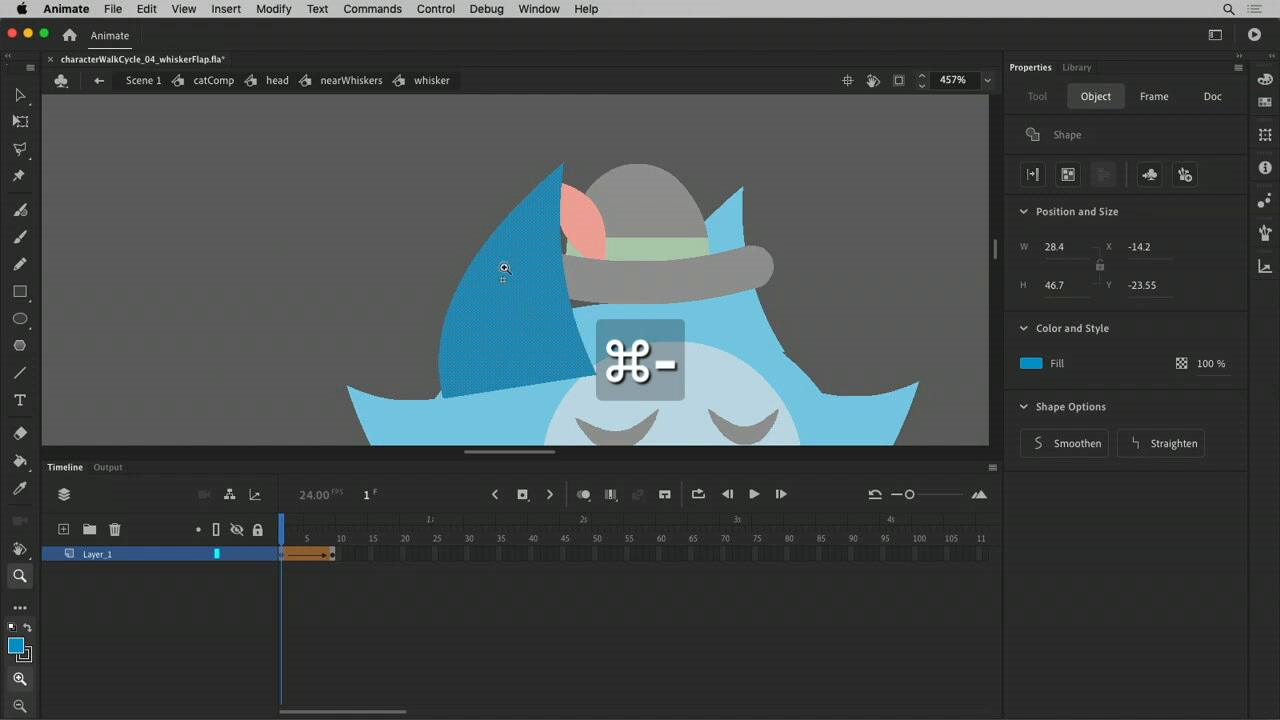
left_click(19, 94)
left_click(351, 366)
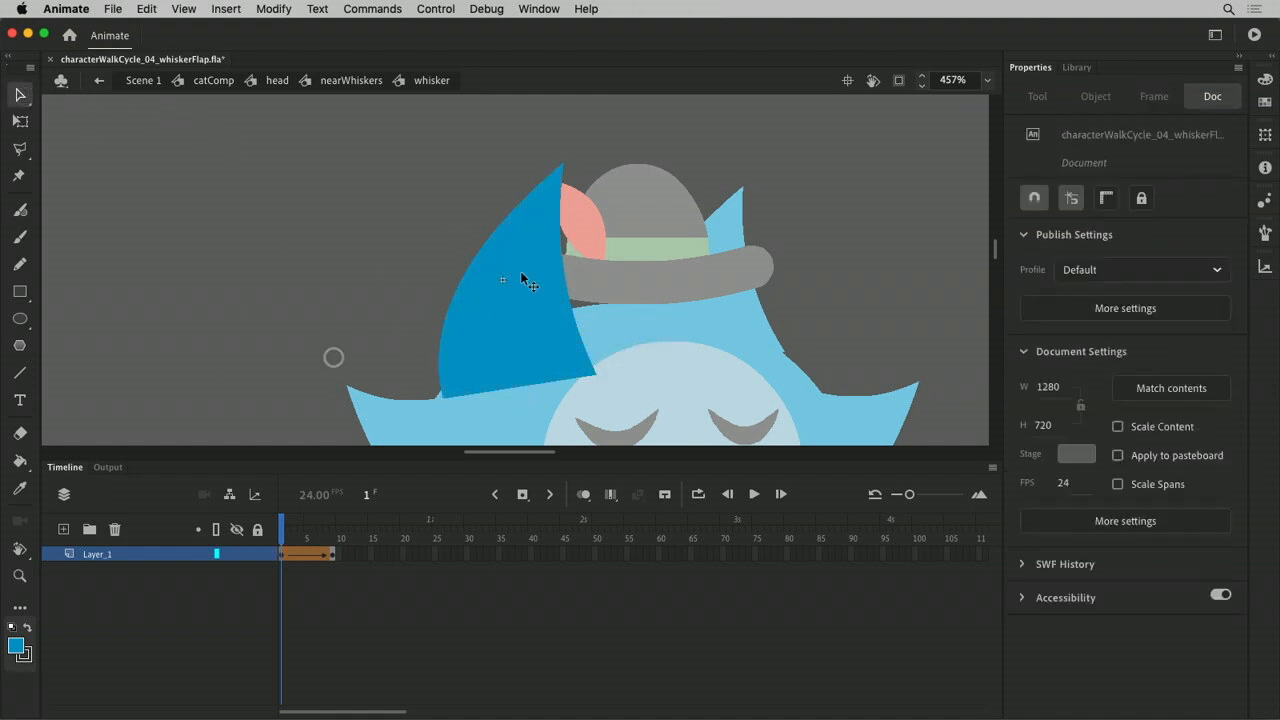
left_click(521, 273)
key("super+shift+h")
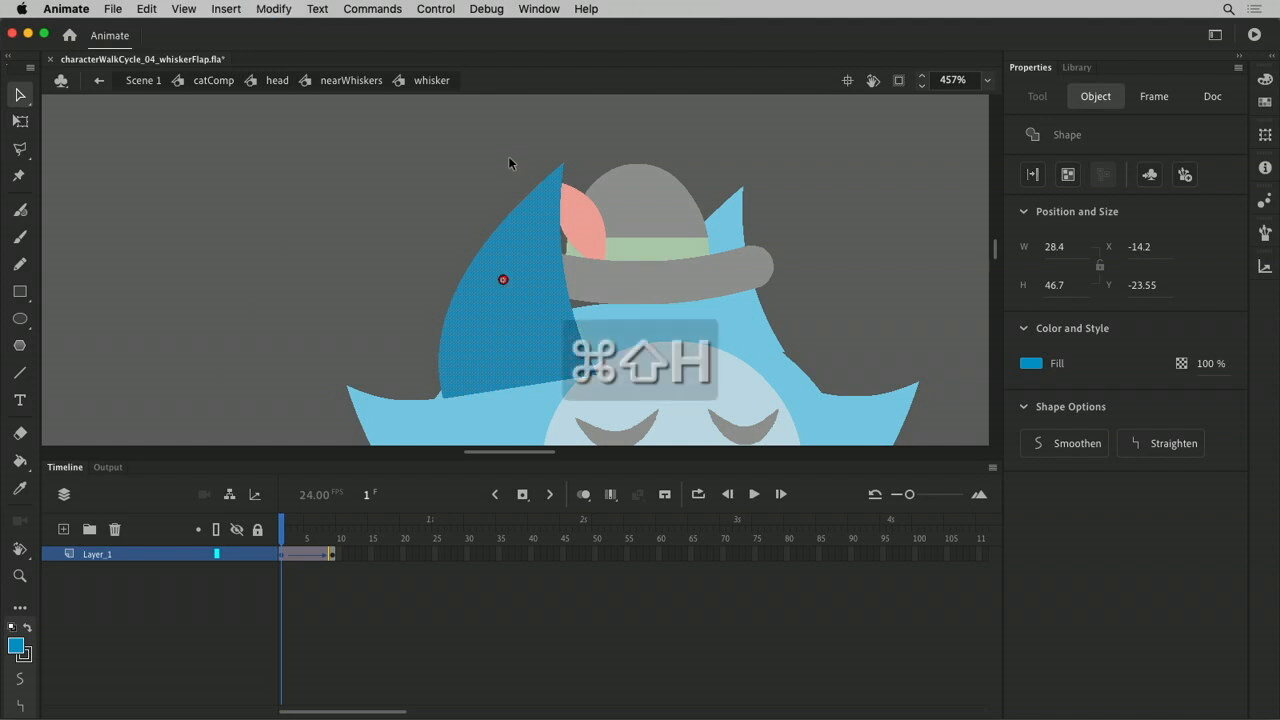
left_click_drag(505, 279, 405, 270)
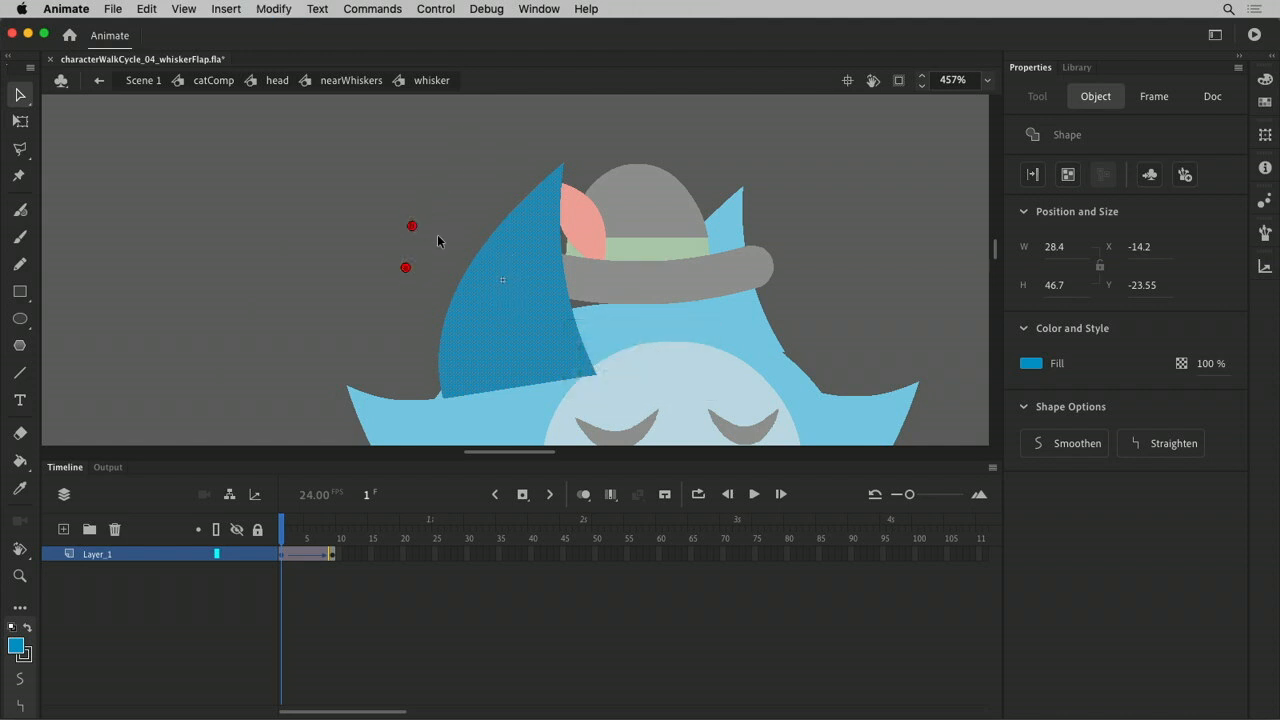
key("super+shift+h")
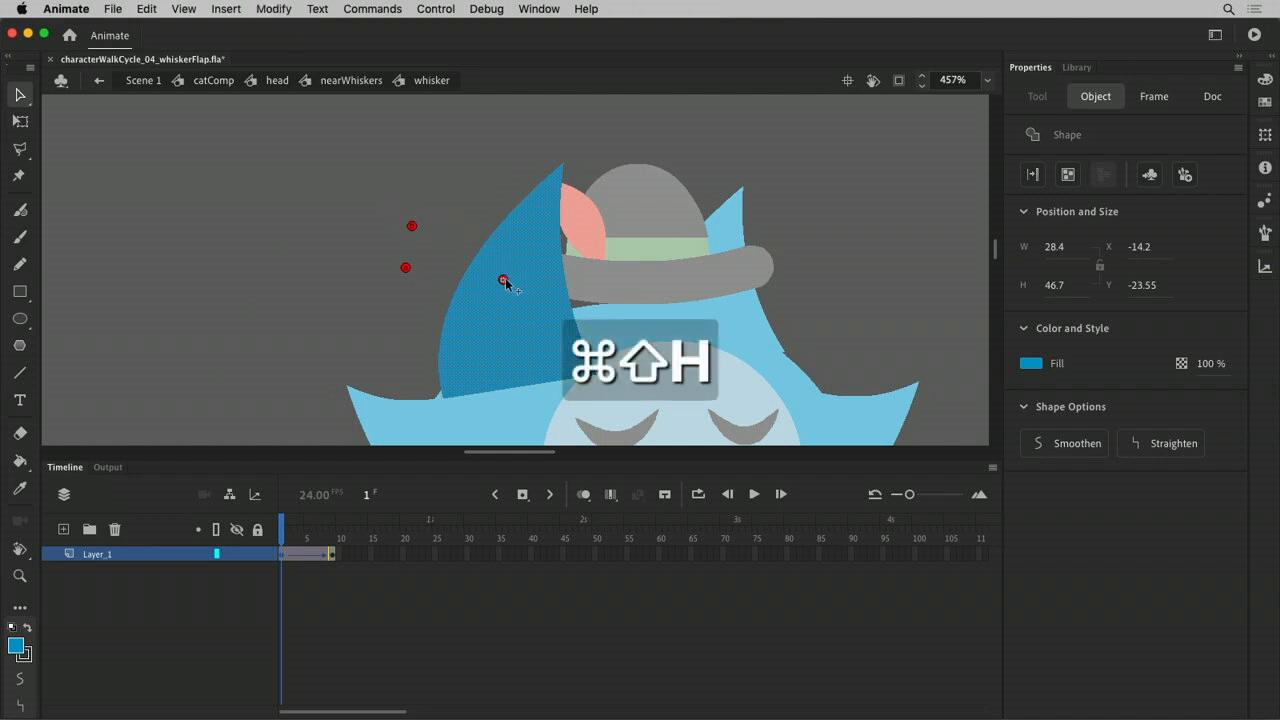
left_click_drag(505, 280, 443, 210)
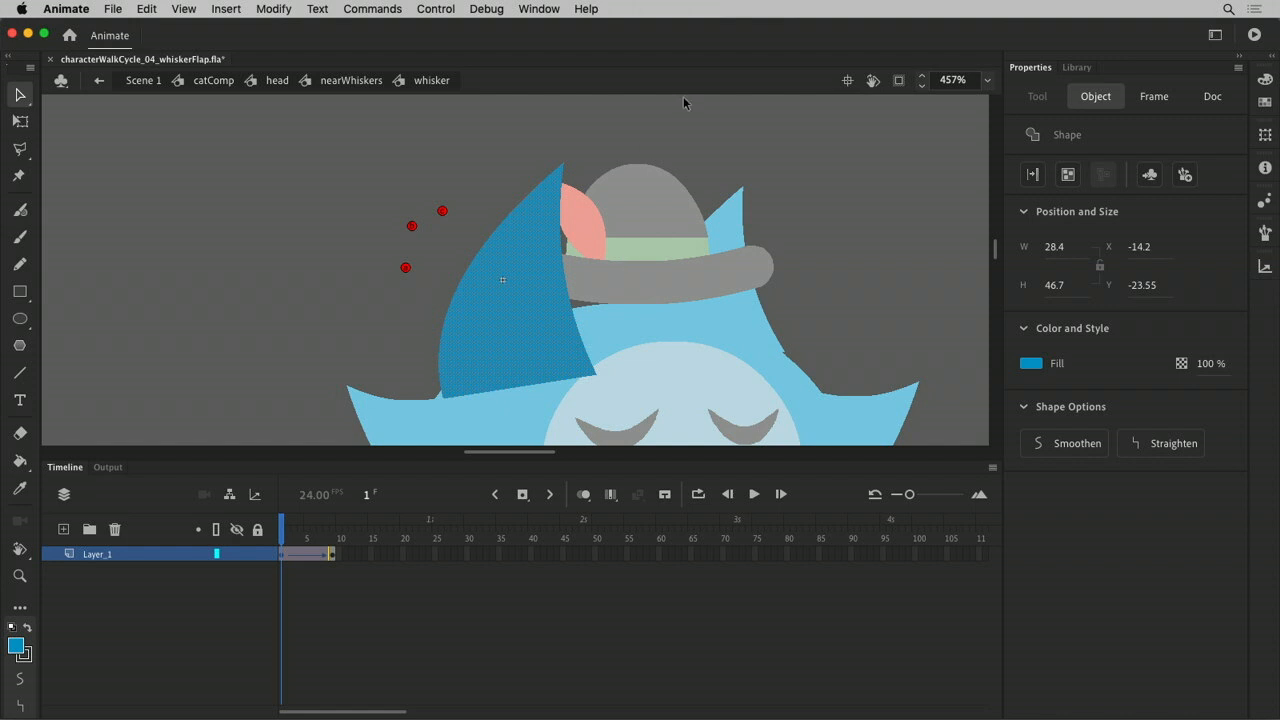
Place the three frame 1 shape hints on the shape's lower right corner, its tip and its lower left corner
left_click_drag(406, 269, 600, 371)
left_click_drag(412, 225, 566, 162)
left_click_drag(442, 210, 443, 397)
left_click(285, 556)
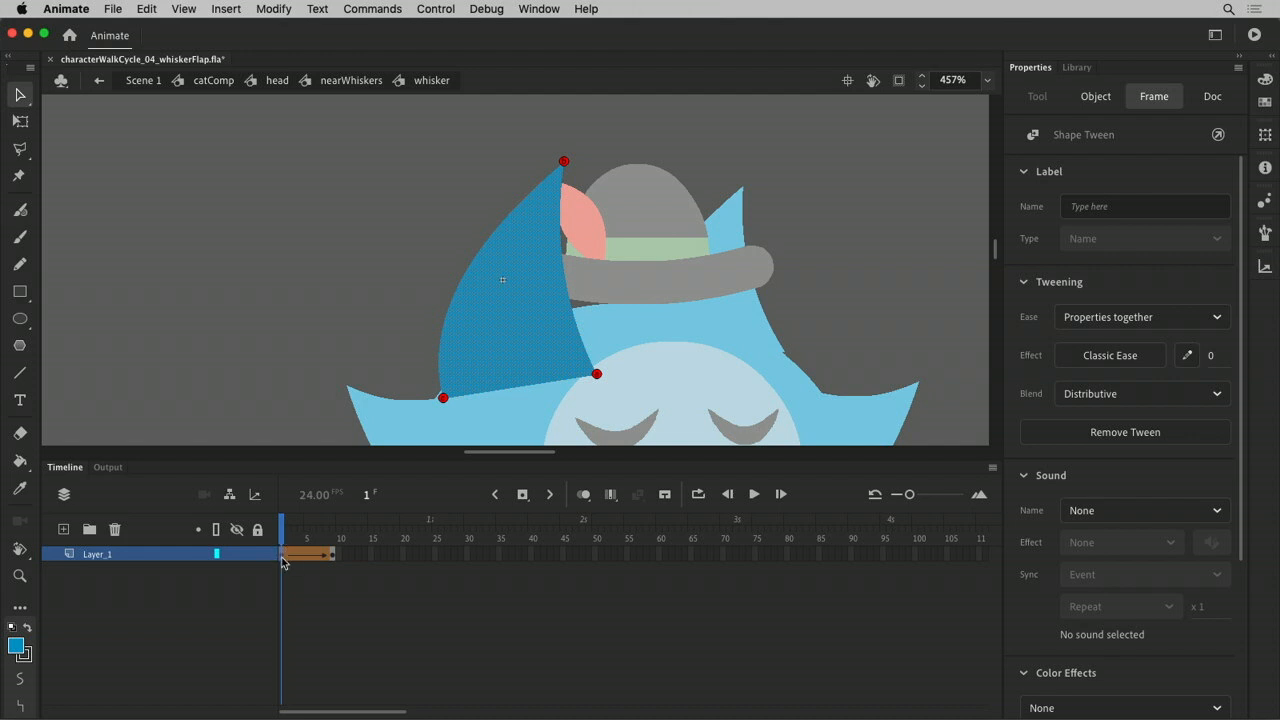
Place the matching shape hints on frame 9 at the shape's lower right corner, tip and lower left corner
left_click(333, 555)
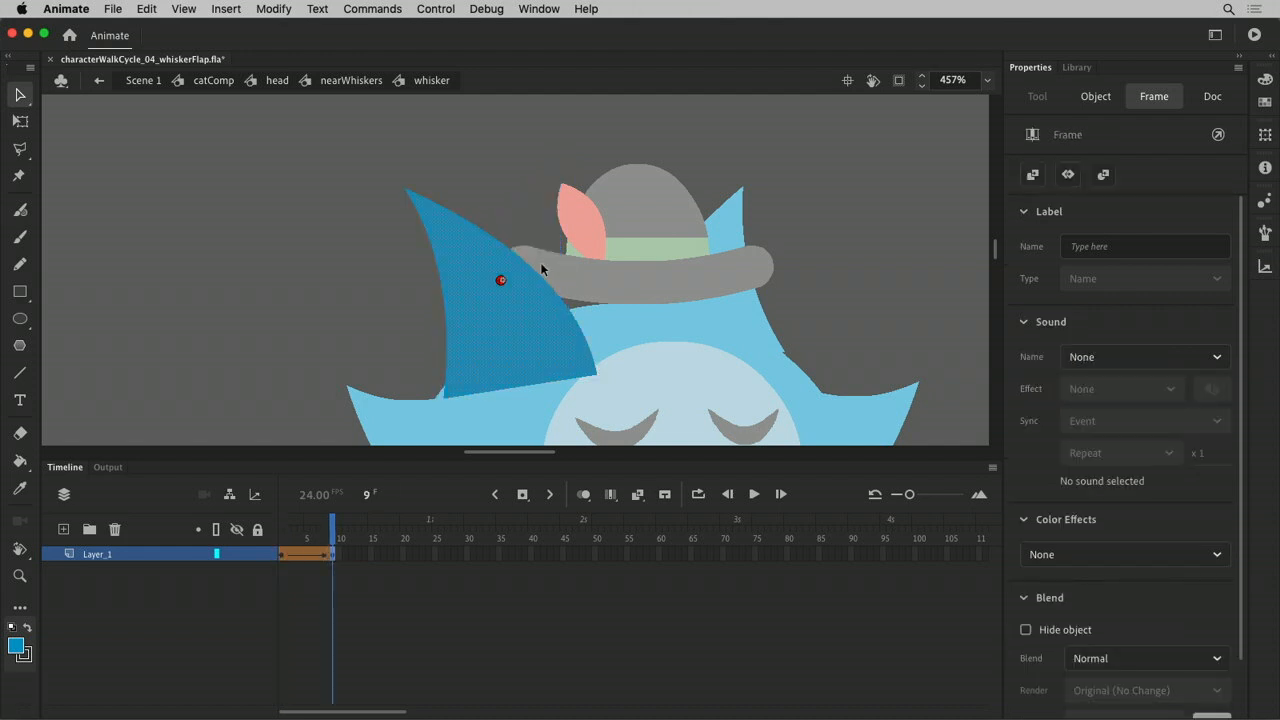
left_click_drag(494, 286, 386, 289)
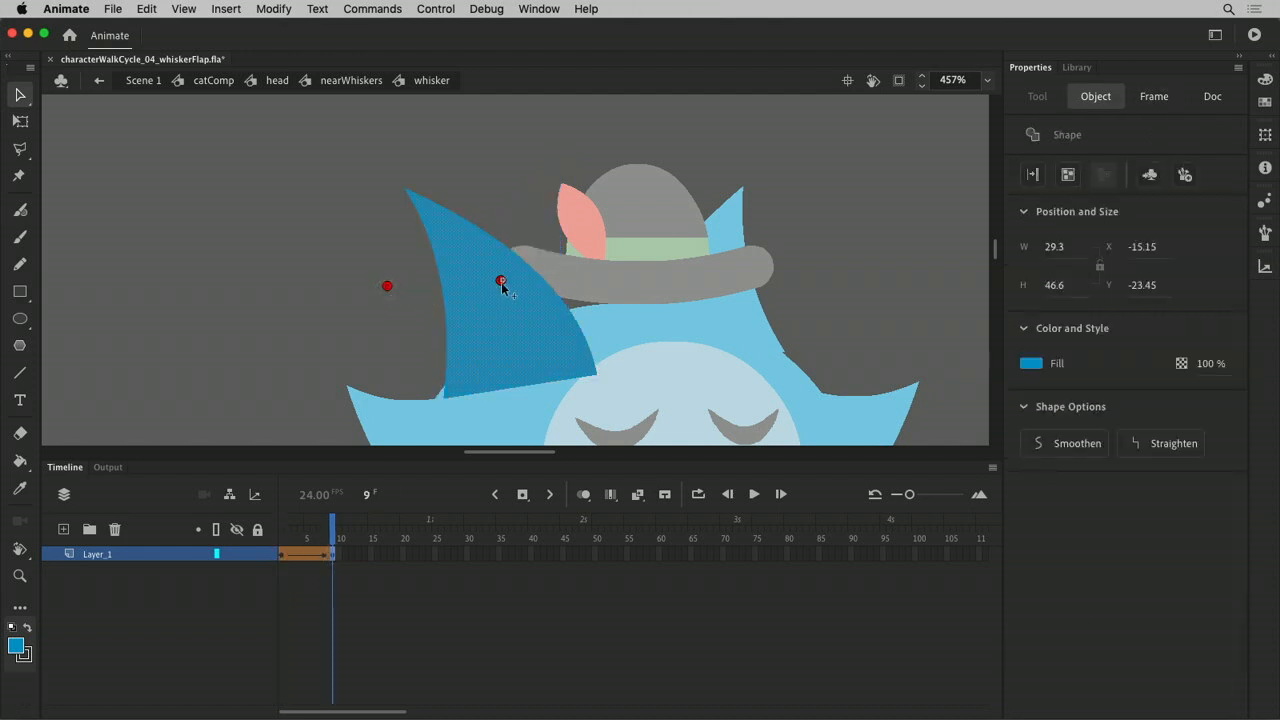
left_click_drag(503, 280, 599, 372)
left_click_drag(402, 257, 443, 400)
left_click(360, 323)
Scrub through the hinted shape tween and inspect its in-between shapes with onion skinning
left_click_drag(334, 531, 184, 556)
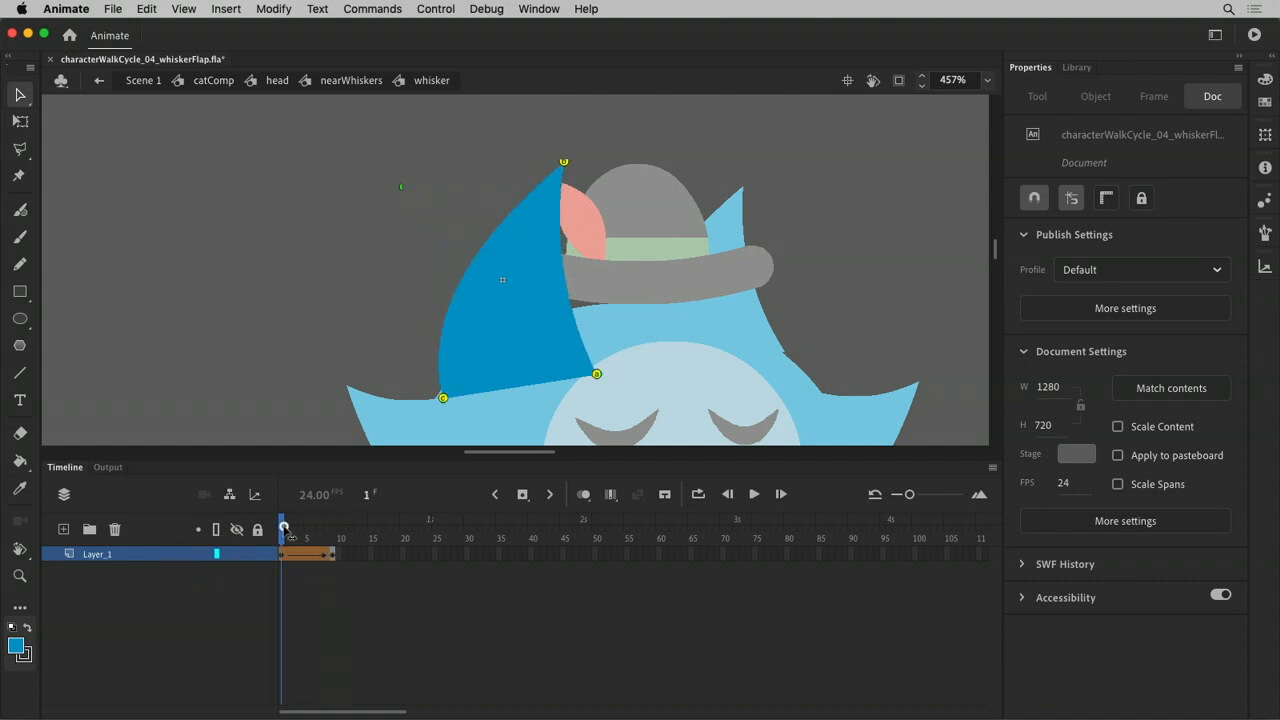
mouse_move(285, 529)
left_mouse_down()
mouse_move(320, 530)
mouse_move(284, 530)
left_mouse_up()
left_click(611, 494)
left_click(582, 494)
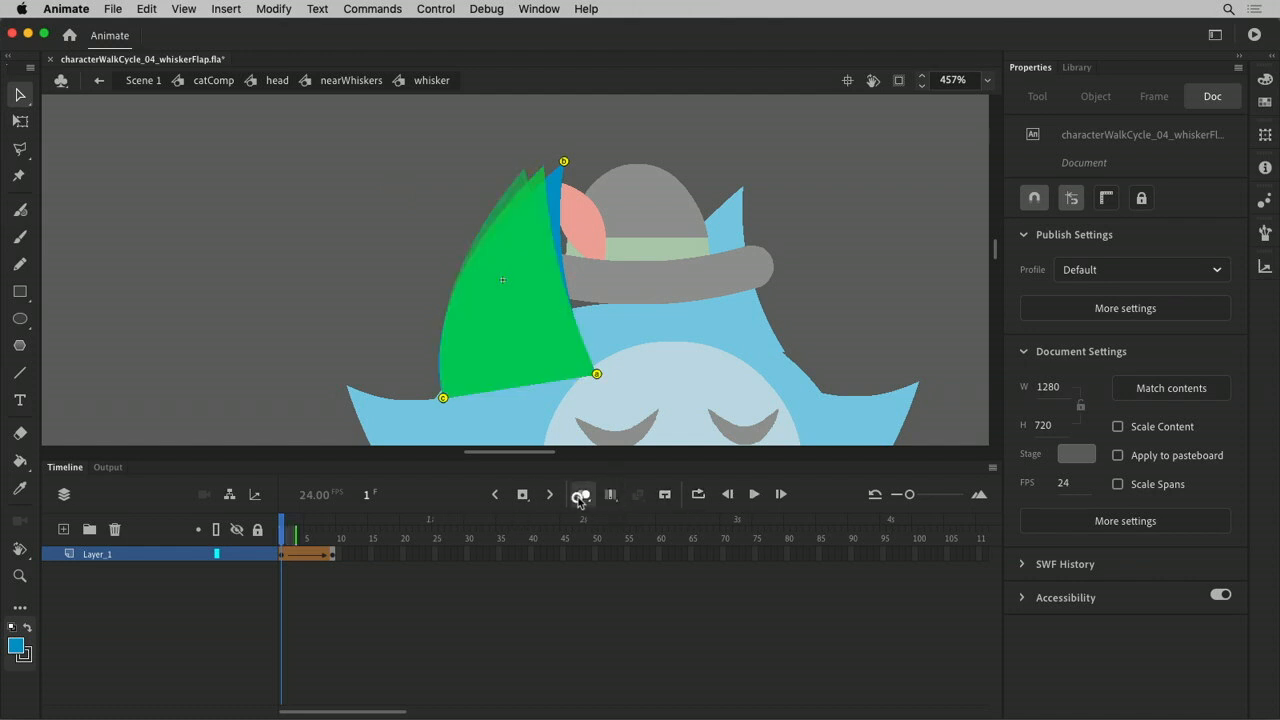
left_click(582, 494)
left_click(584, 494)
Insert a keyframe at frame 5 and switch from onion skinning to Edit Multiple Frames
mouse_move(318, 541)
left_mouse_down()
mouse_move(337, 546)
mouse_move(323, 531)
mouse_move(293, 541)
mouse_move(306, 548)
mouse_move(274, 543)
mouse_move(354, 548)
mouse_move(277, 560)
mouse_move(336, 562)
mouse_move(280, 562)
mouse_move(310, 560)
left_mouse_up()
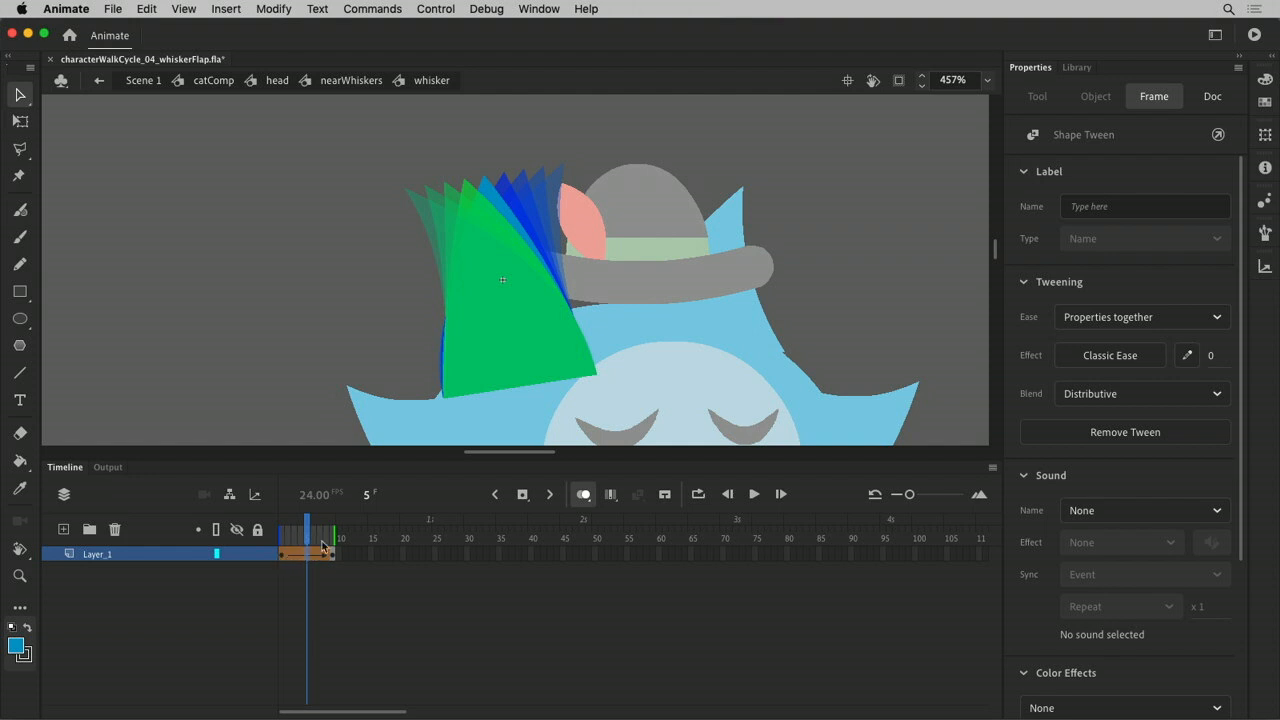
key("F6")
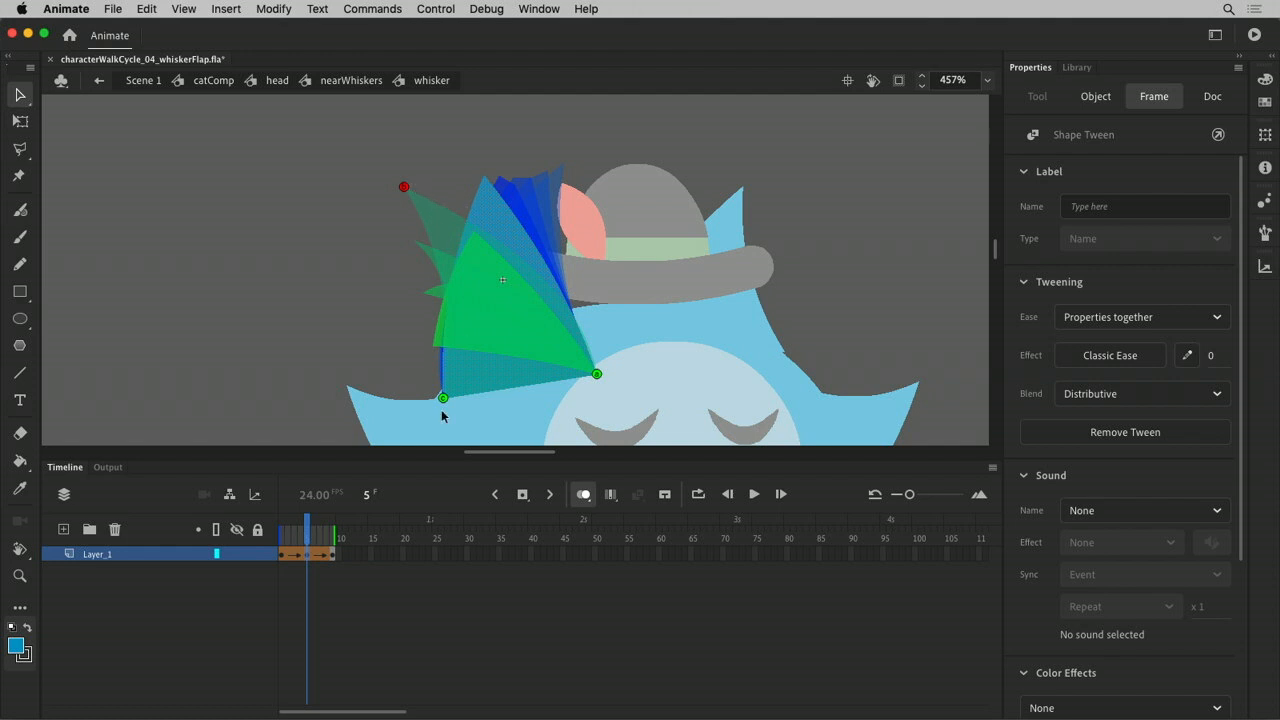
left_click(584, 498)
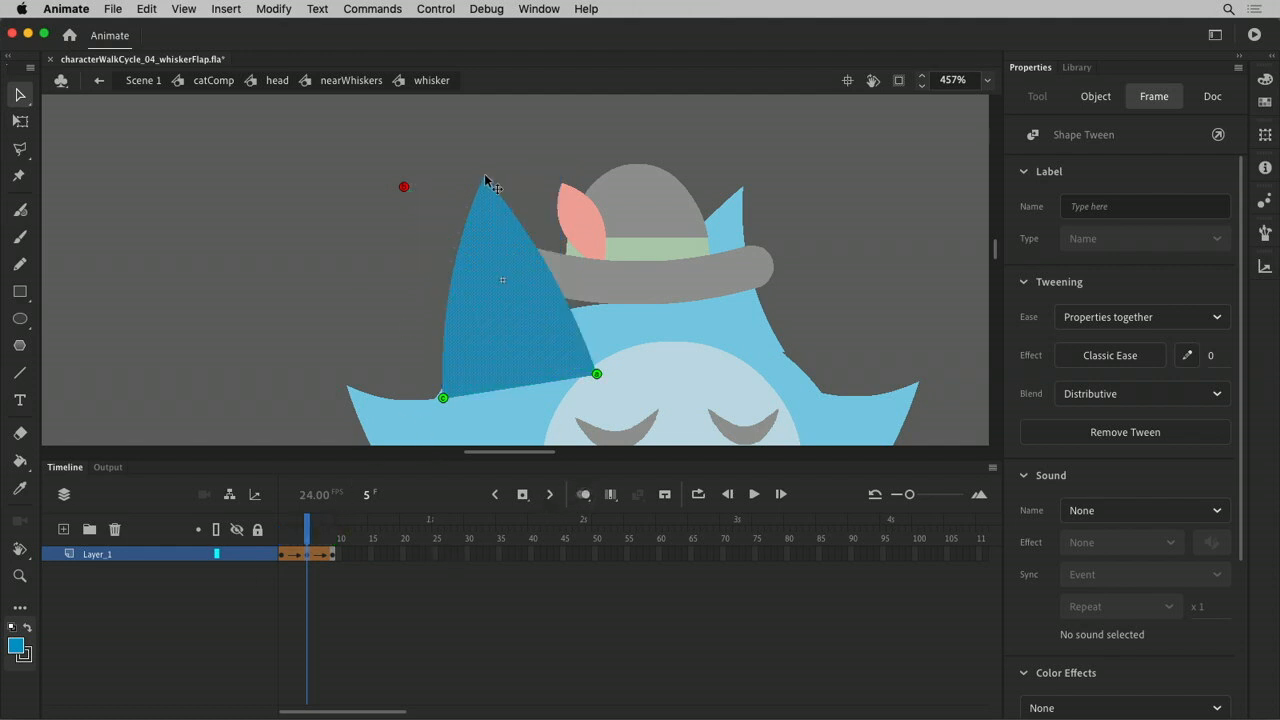
left_click(610, 494)
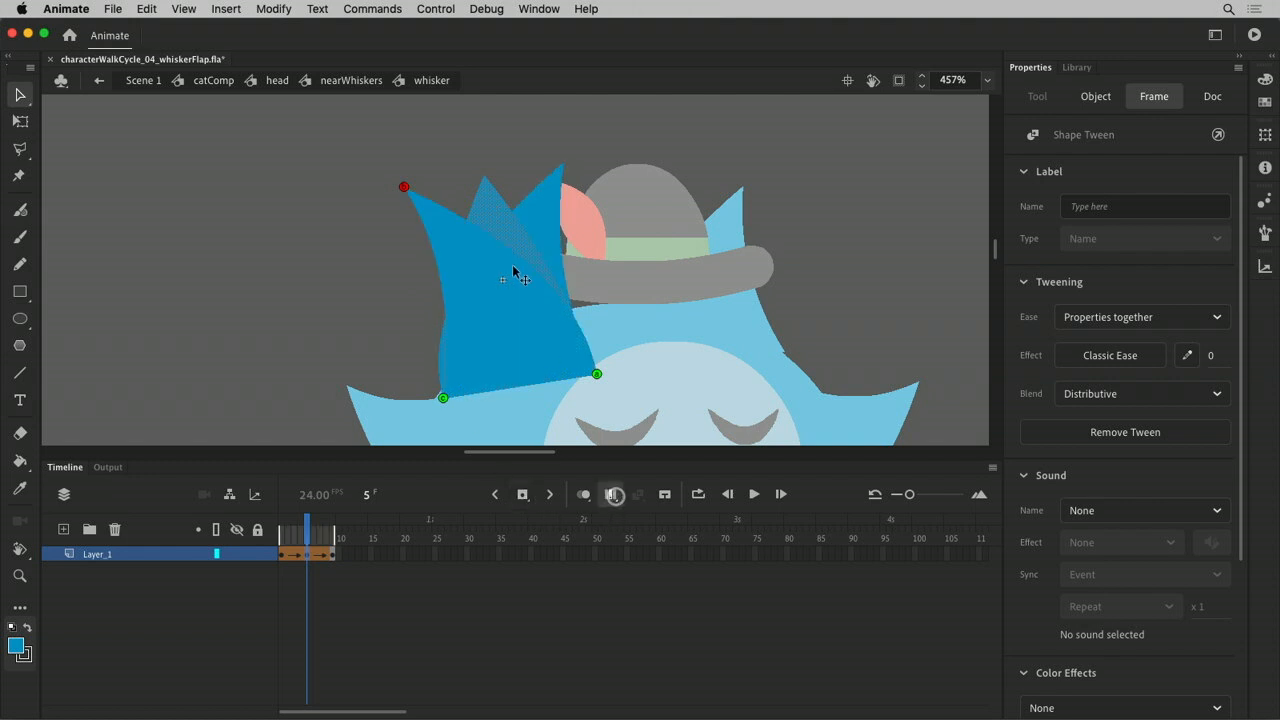
Raise the frame 5 shape's tip midway between the first and last poses using onion skinning, and align its shape hint with the tip
left_click(487, 162)
left_click_drag(485, 177, 480, 157)
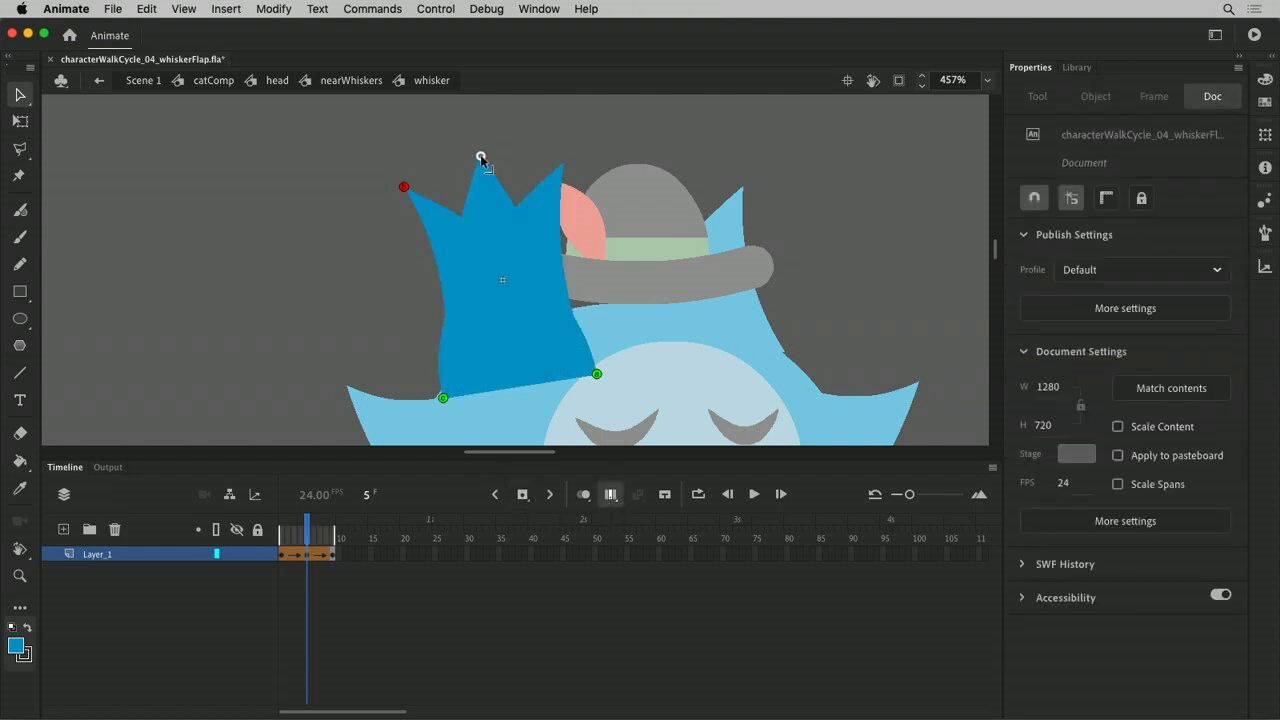
left_click(584, 494)
left_click(584, 494)
left_click(584, 494)
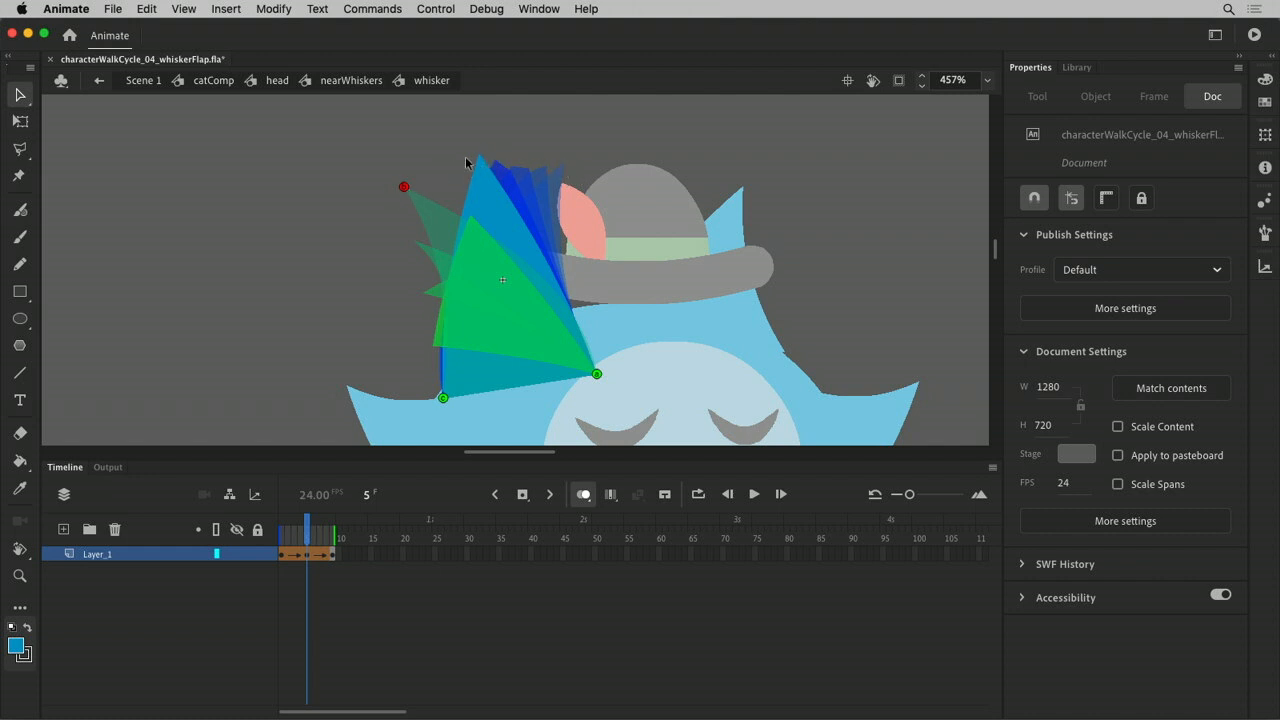
left_click_drag(482, 157, 475, 153)
left_click(583, 494)
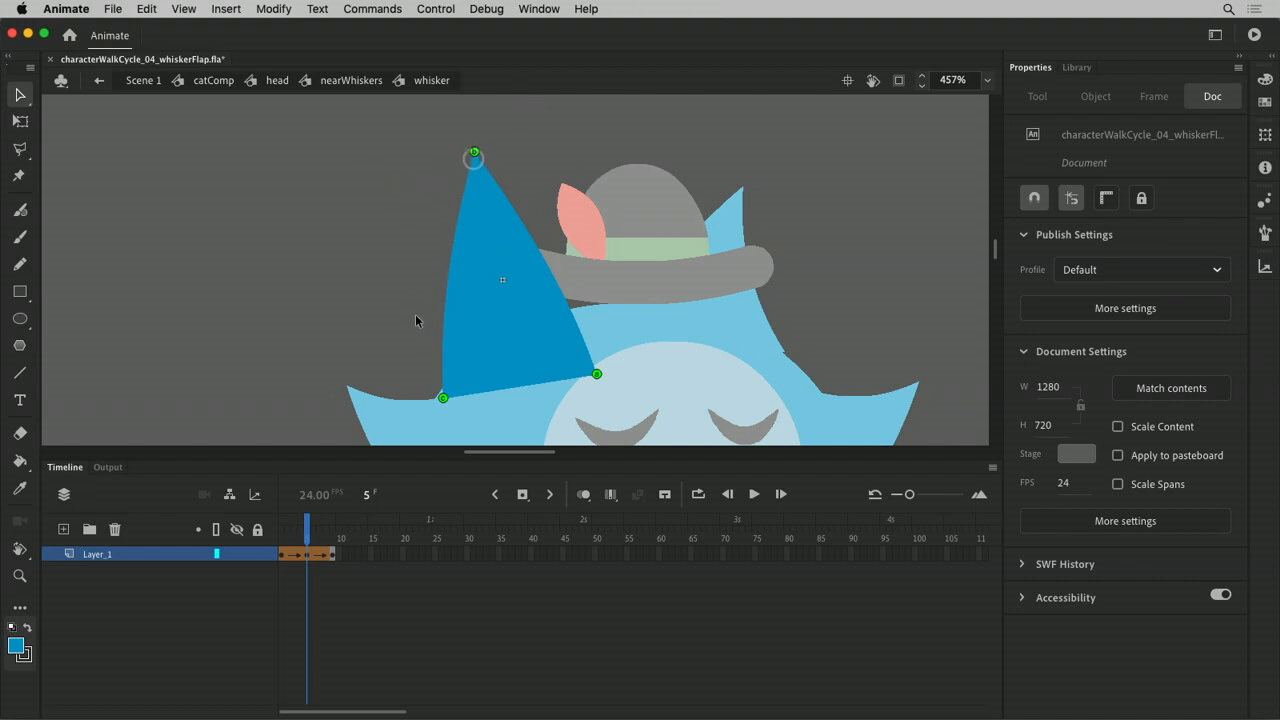
Scrub through frames 1 to 5 and examine how the shape tween moves between its first two keyframes
left_click(300, 540)
left_click_drag(300, 540, 268, 580)
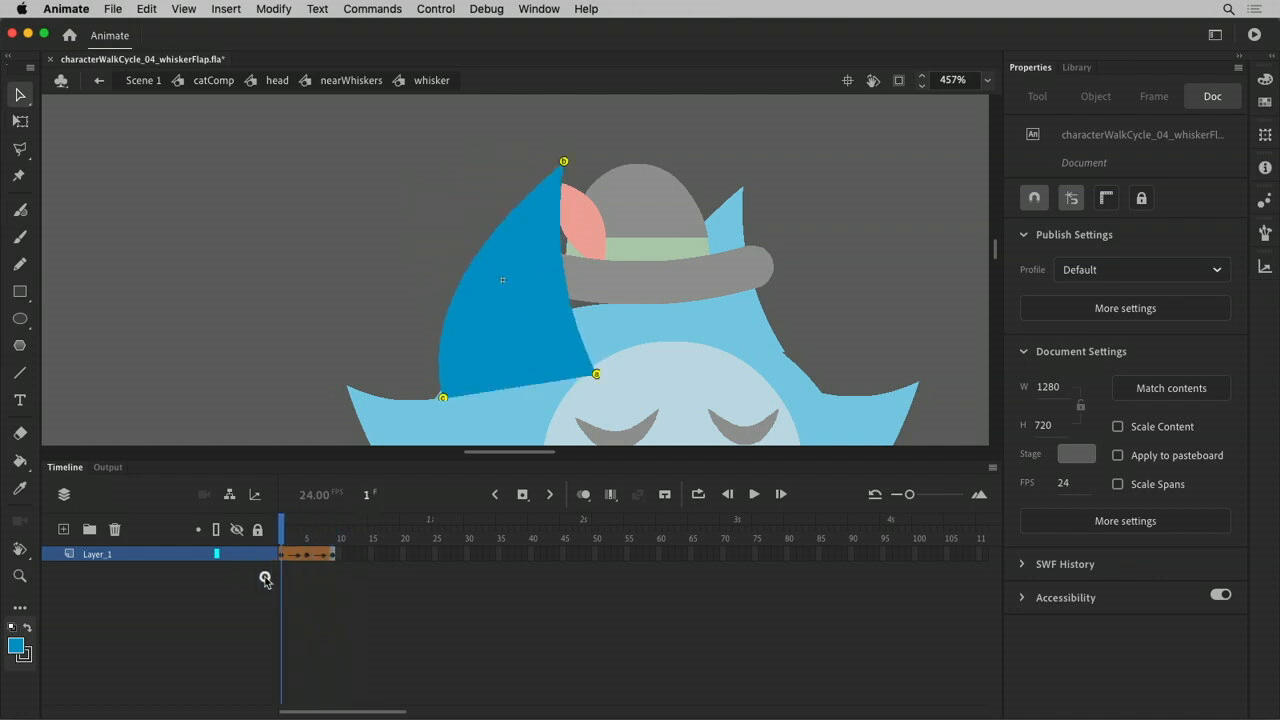
left_click_drag(302, 538, 266, 545)
left_click(291, 555)
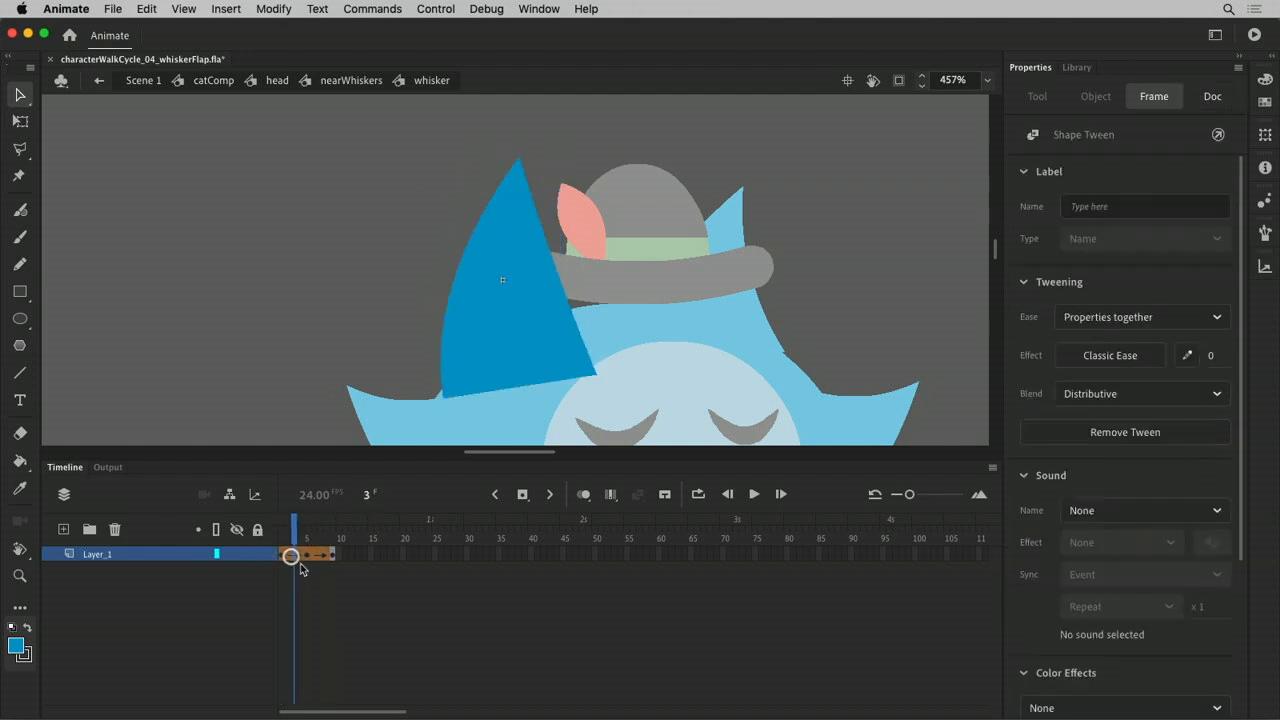
left_click(281, 555)
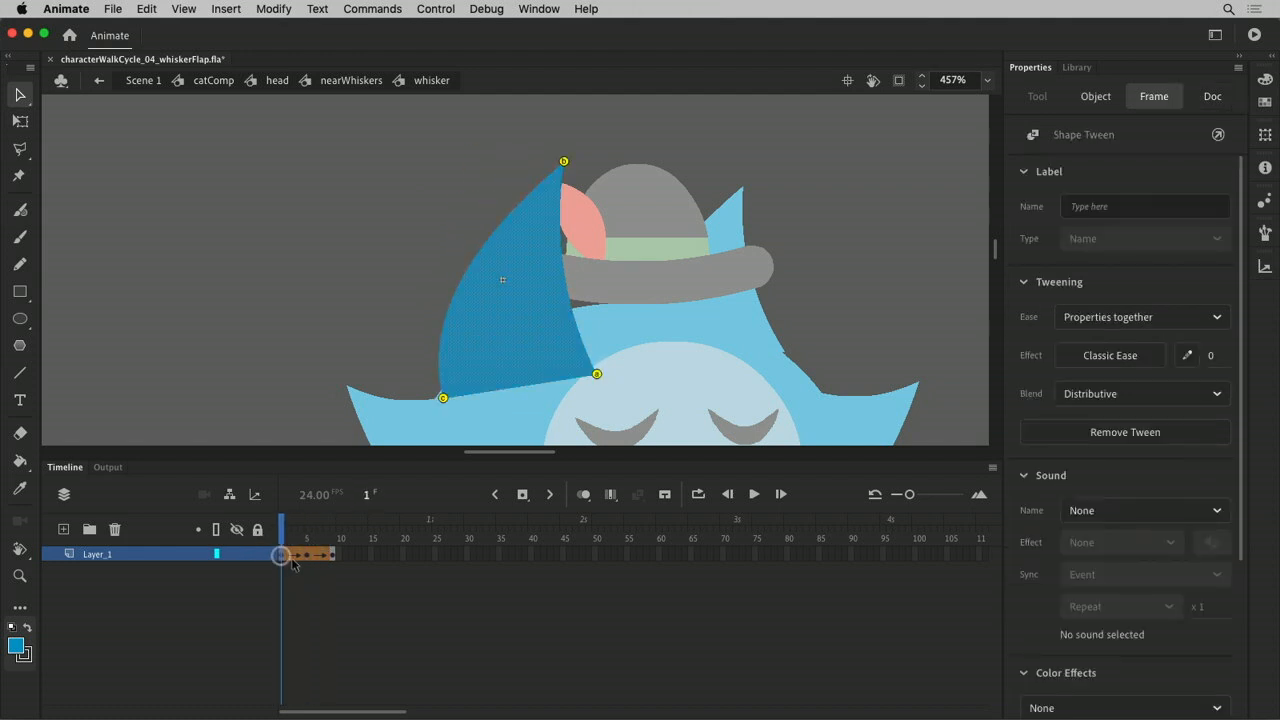
left_click(289, 554)
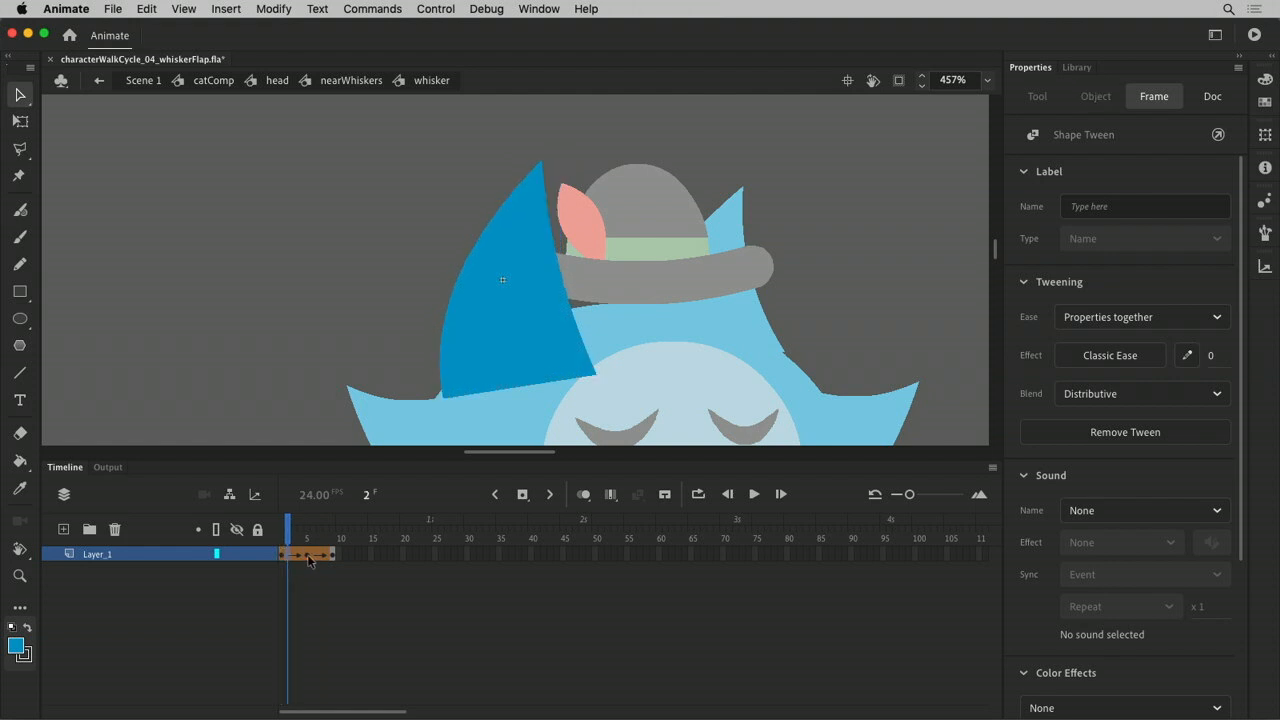
left_click(308, 556)
left_click(281, 556)
left_click(296, 556)
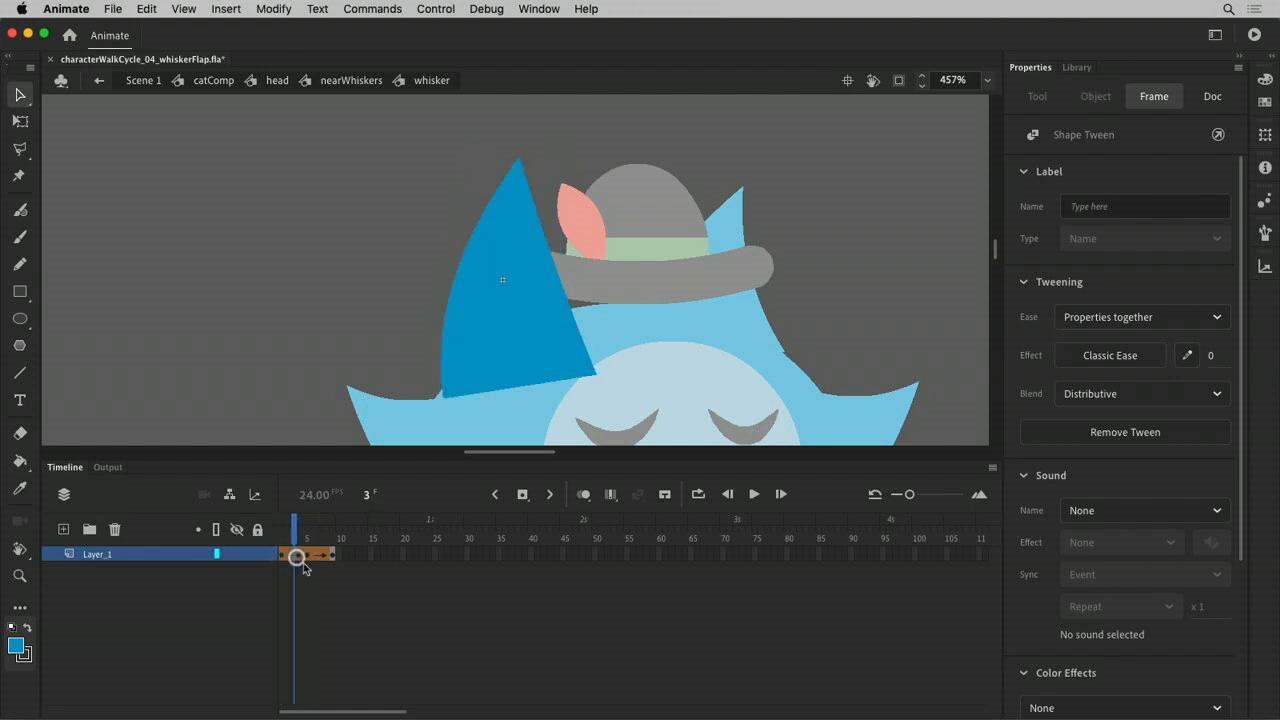
Add a second set of shape hints on frame 5 at the shape's lower left corner, tip and lower right corner
mouse_move(291, 537)
left_mouse_down()
mouse_move(275, 538)
mouse_move(340, 545)
mouse_move(307, 545)
left_mouse_up()
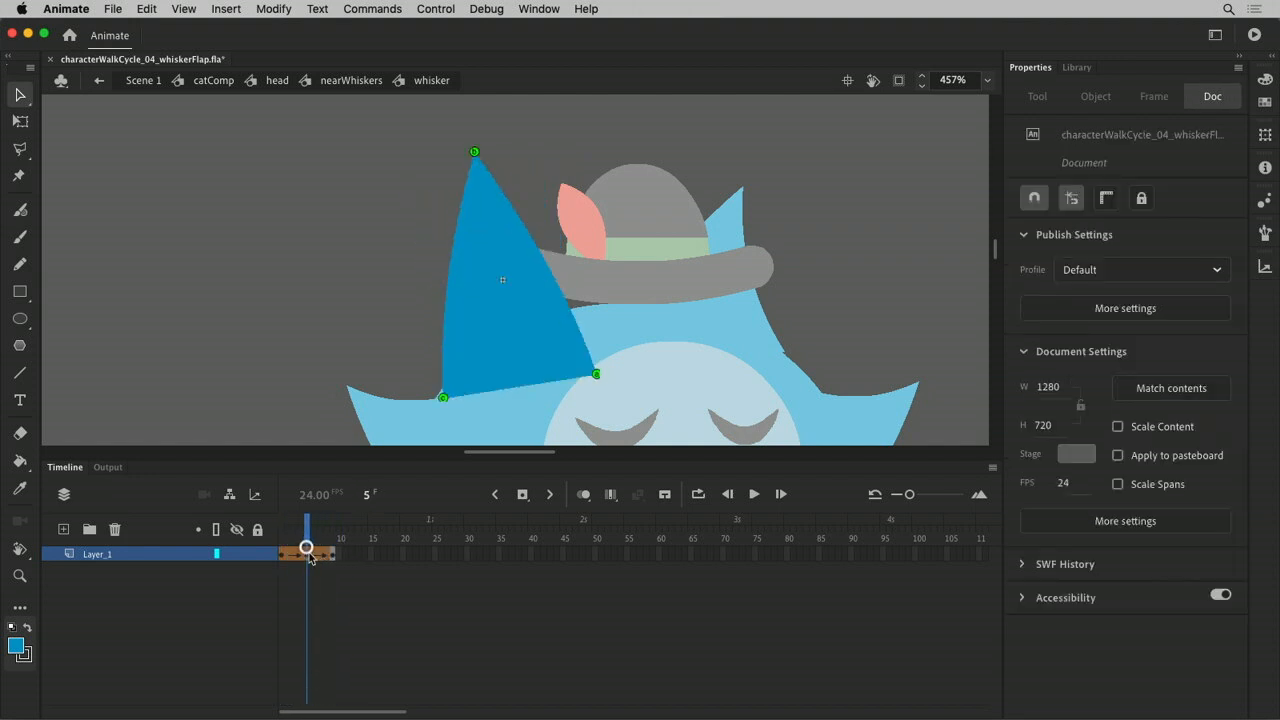
left_click(460, 382)
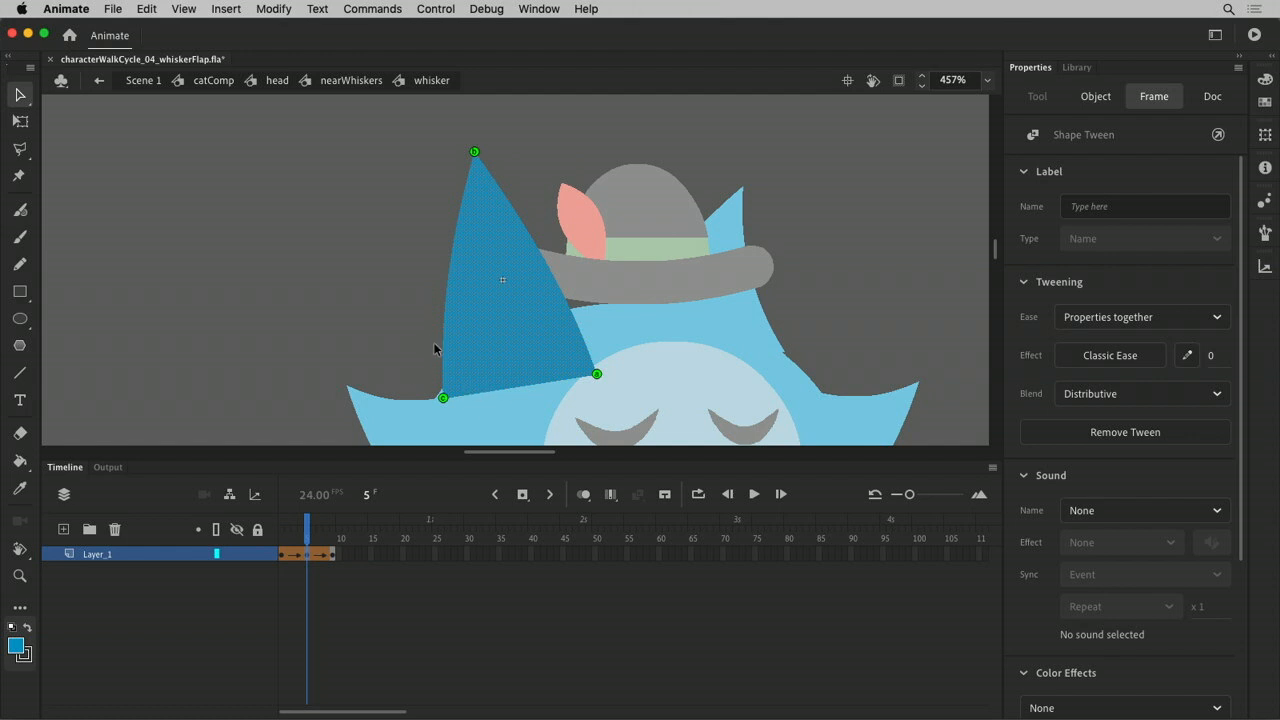
key("super+shift+h")
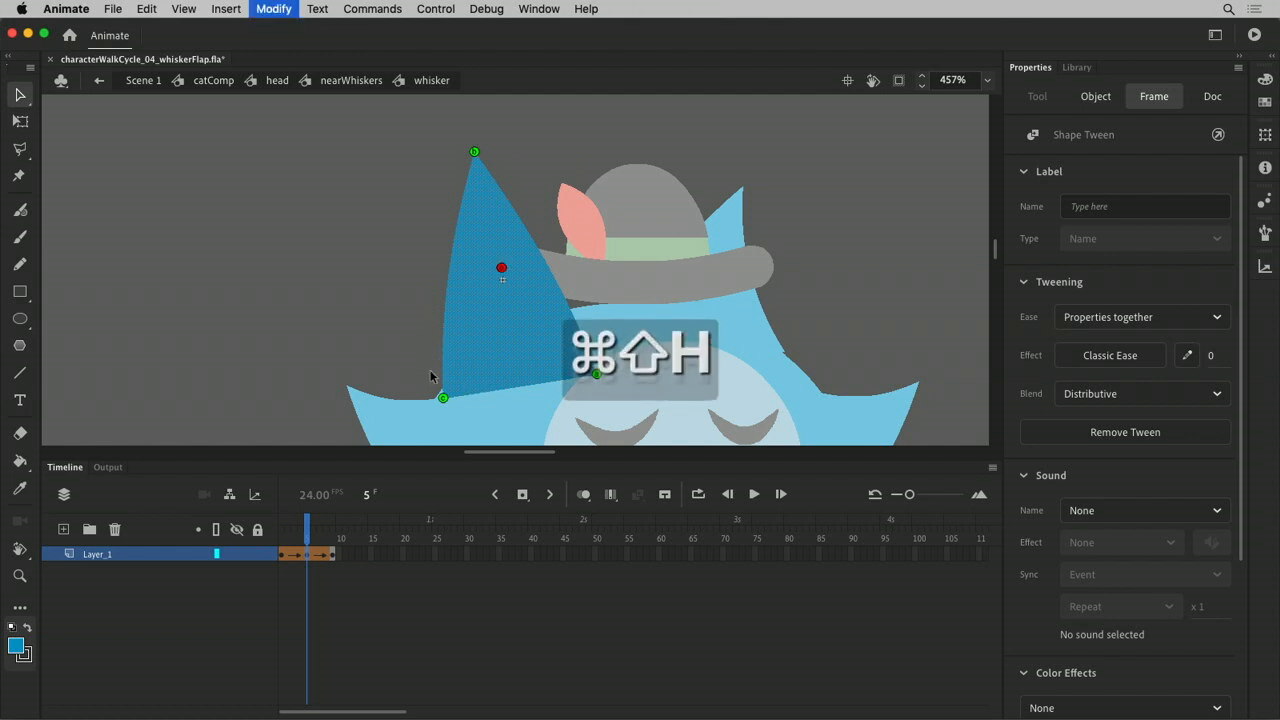
right_click(360, 262)
left_click(388, 298)
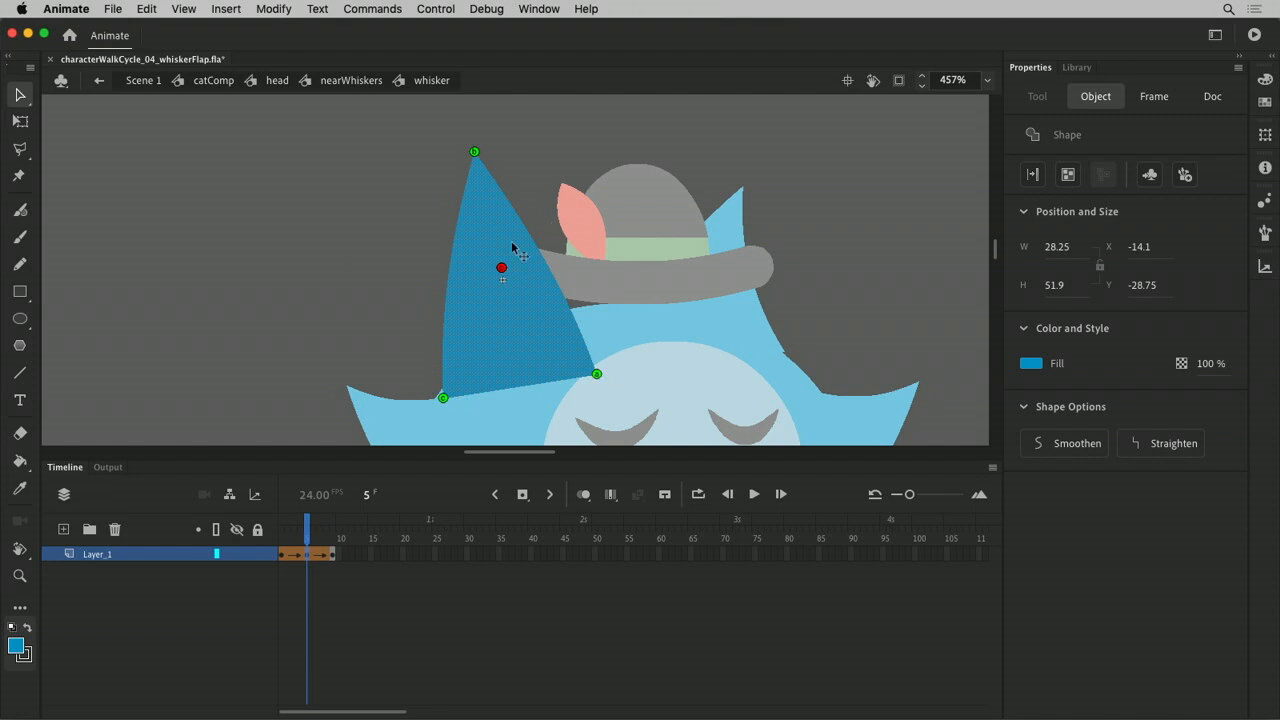
mouse_move(302, 537)
left_mouse_down()
mouse_move(256, 531)
mouse_move(305, 539)
left_mouse_up()
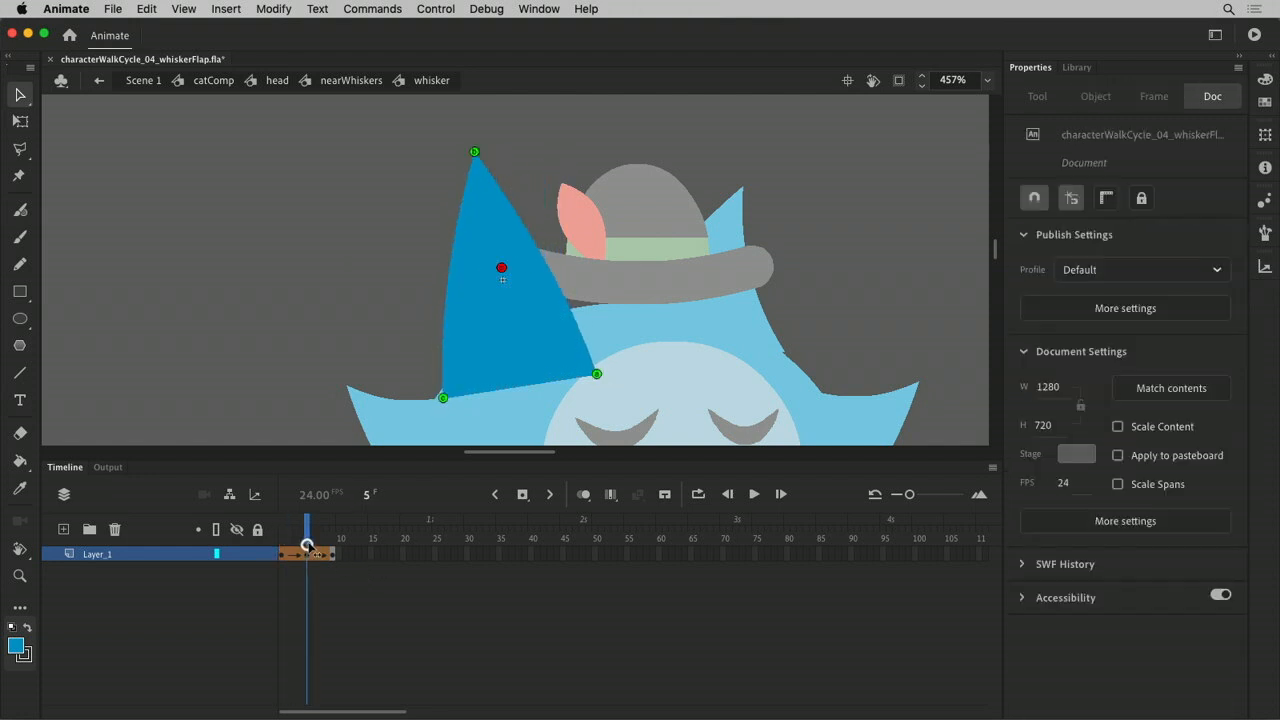
left_click_drag(501, 269, 468, 335)
left_click_drag(501, 268, 597, 373)
Place the second set's matching shape hints on frame 9 at the lower left corner, tip and lower right corner
left_click(334, 553)
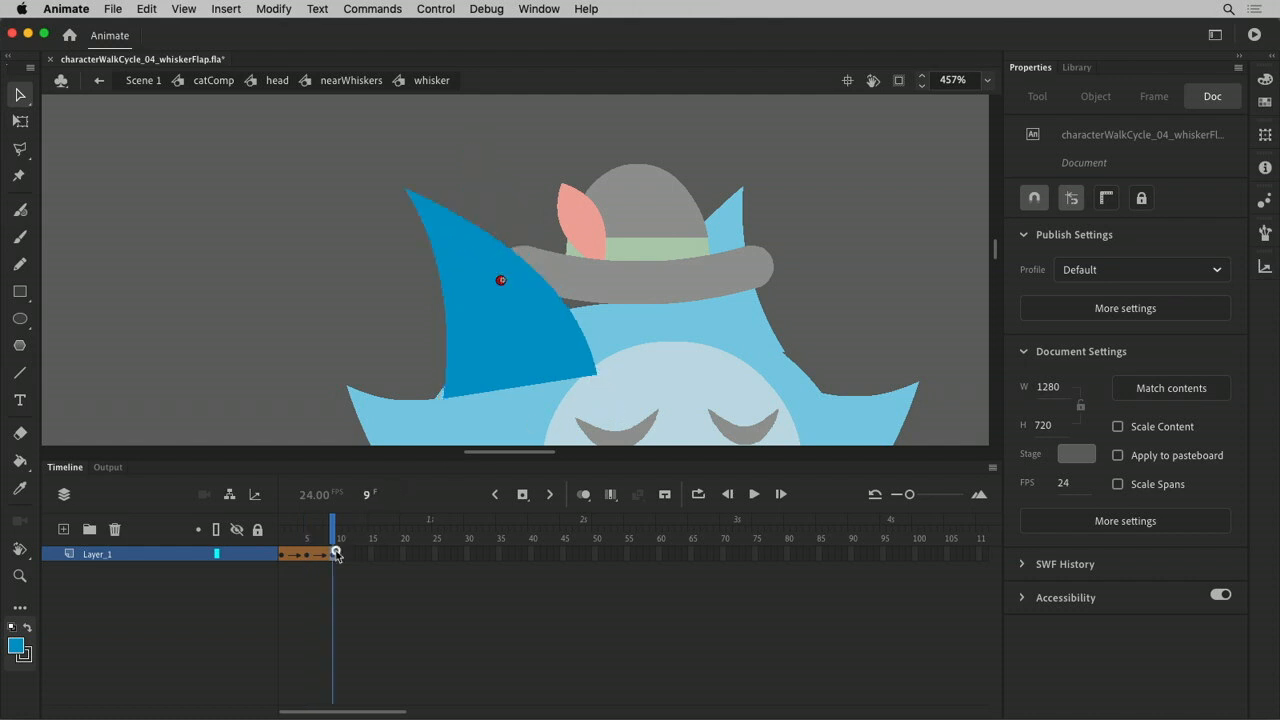
left_click_drag(497, 282, 466, 370)
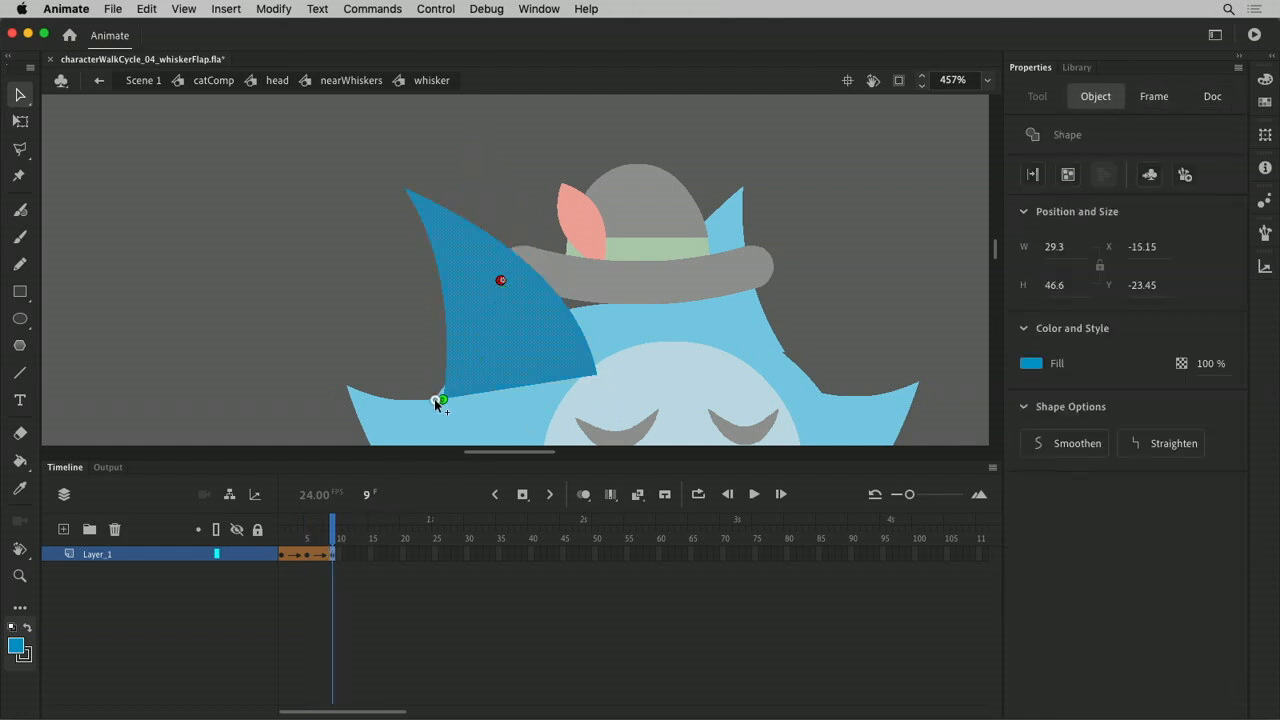
left_click_drag(501, 280, 404, 187)
left_click_drag(502, 284, 597, 374)
left_click_drag(336, 531, 391, 566)
left_click(440, 566)
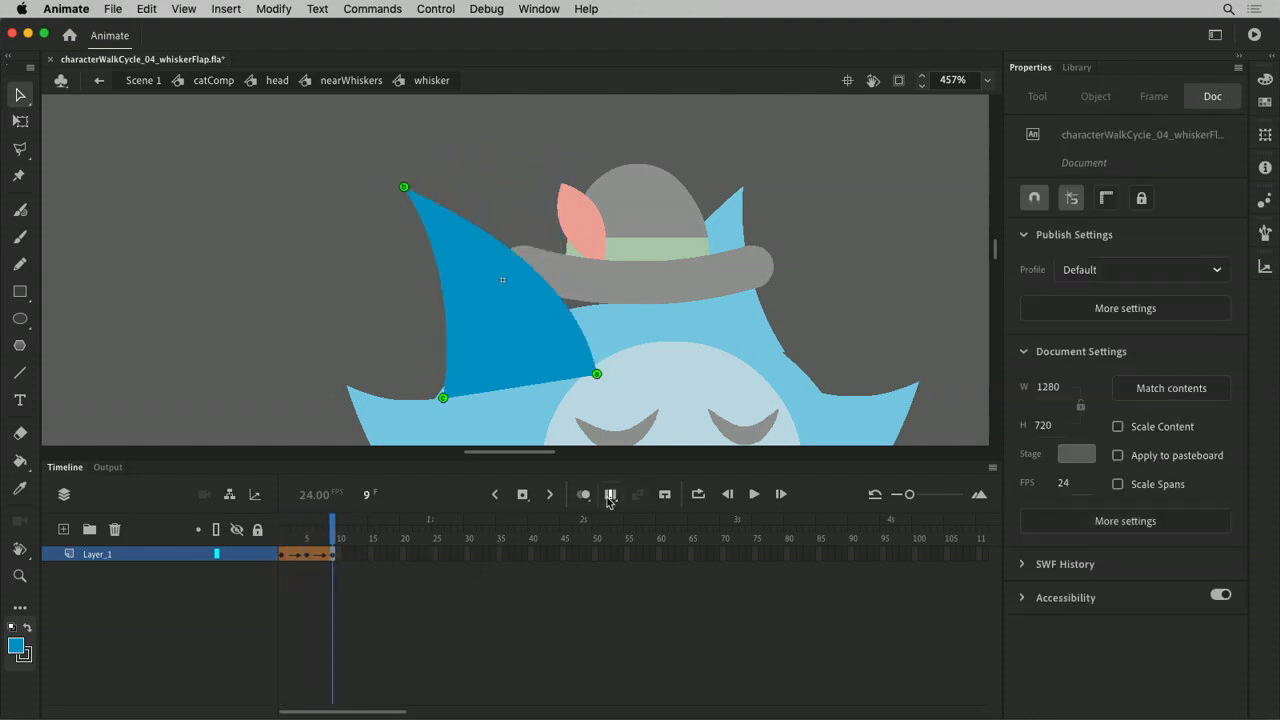
Examine the in-between shapes of the complete nine-frame tween with onion skinning
left_click(585, 494)
left_click_drag(335, 535, 264, 558)
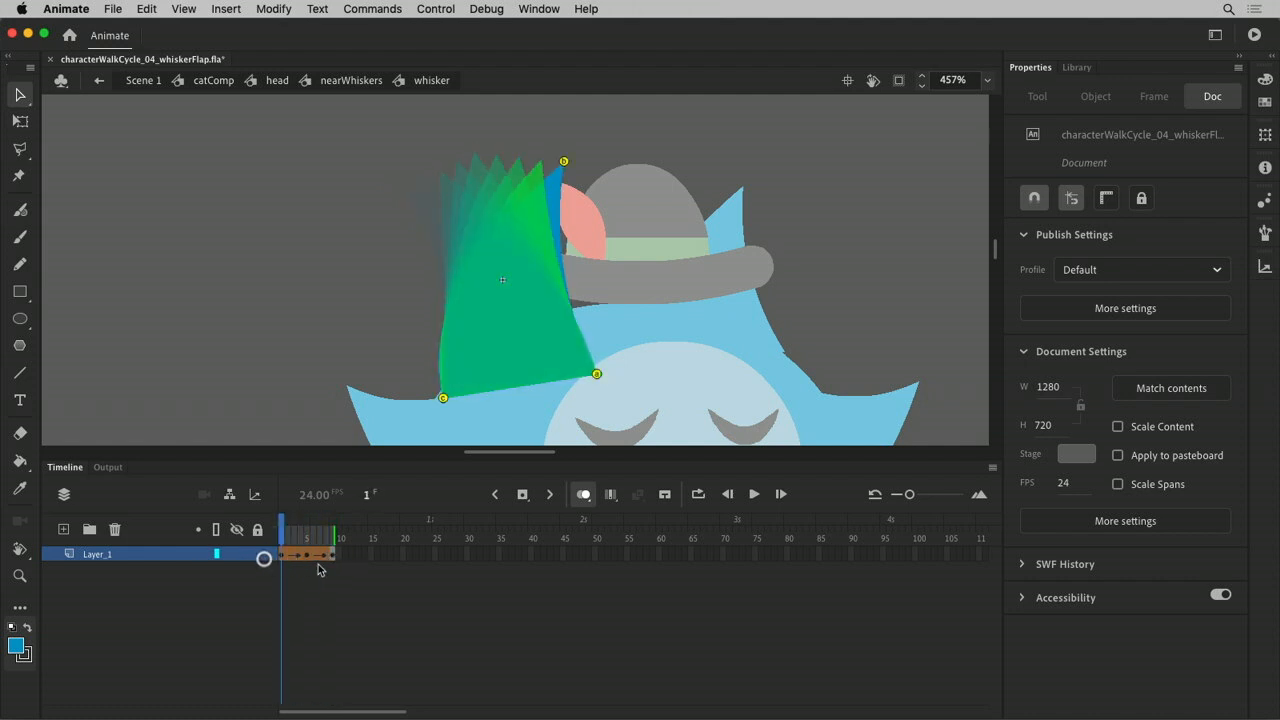
left_click(583, 494)
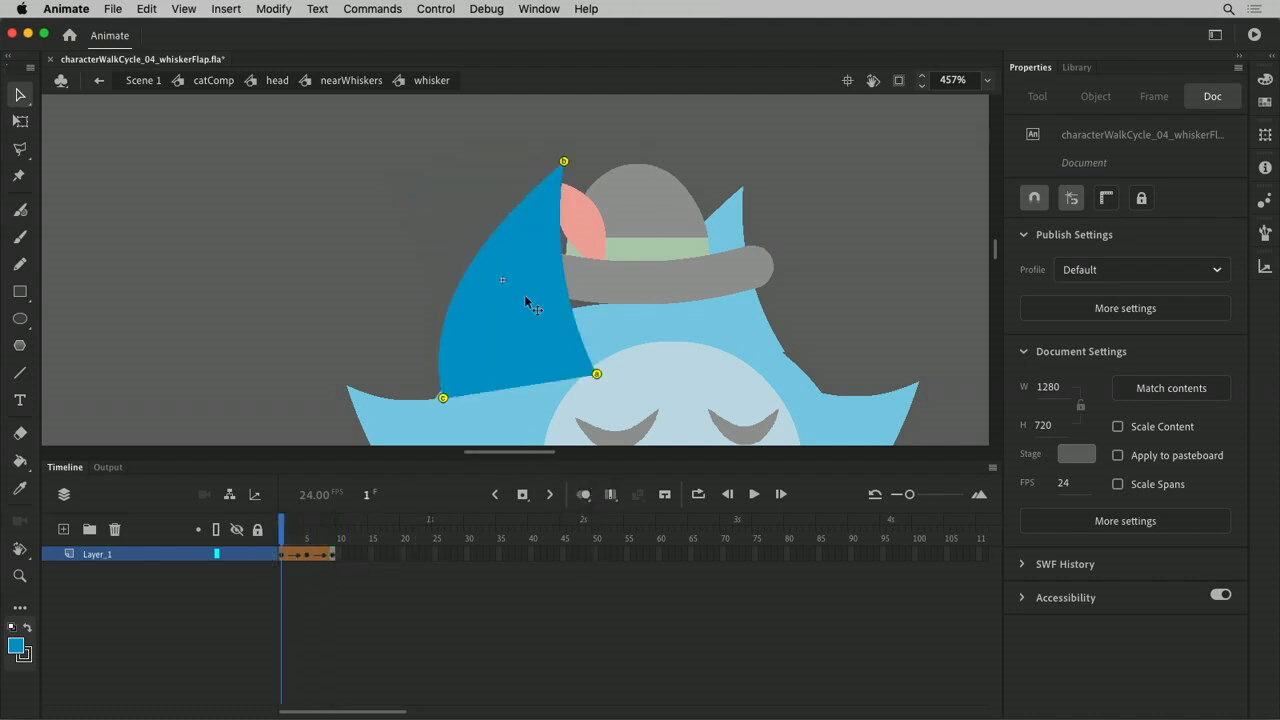
Convert the layer's whole shape tween to frame-by-frame animation with a keyframe on each frame
left_click(132, 556)
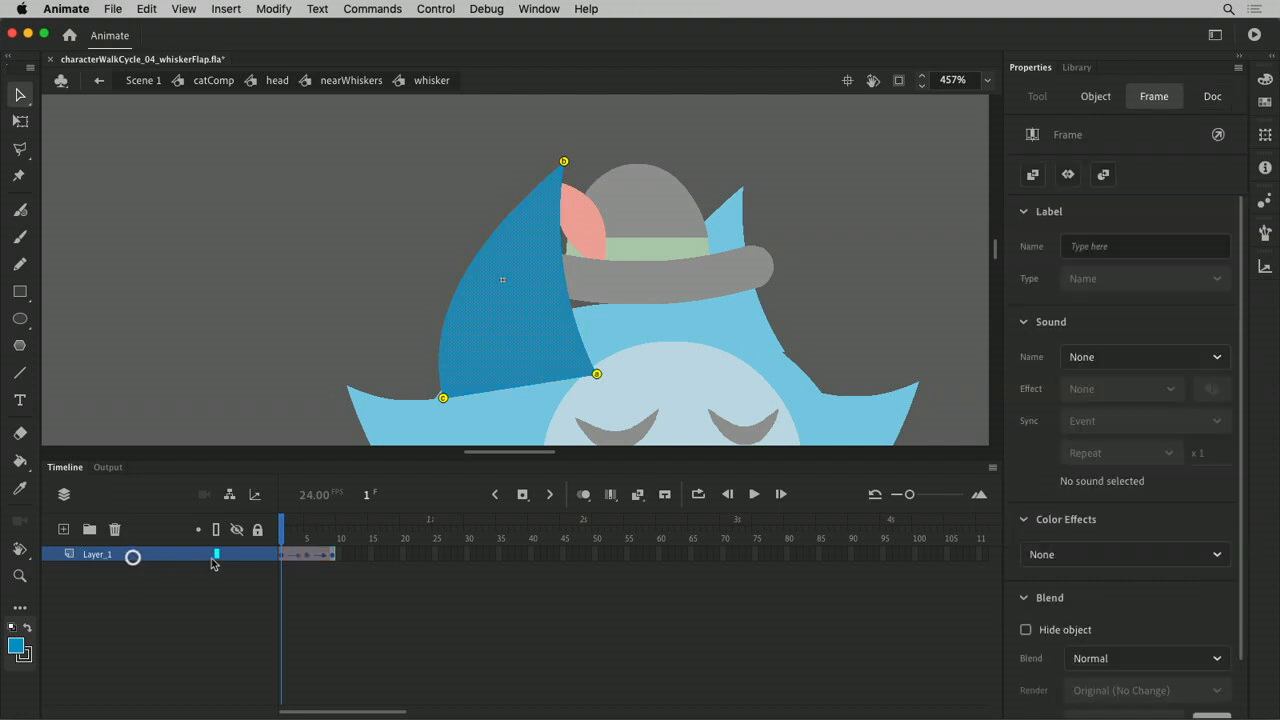
right_click(310, 558)
left_click(399, 567)
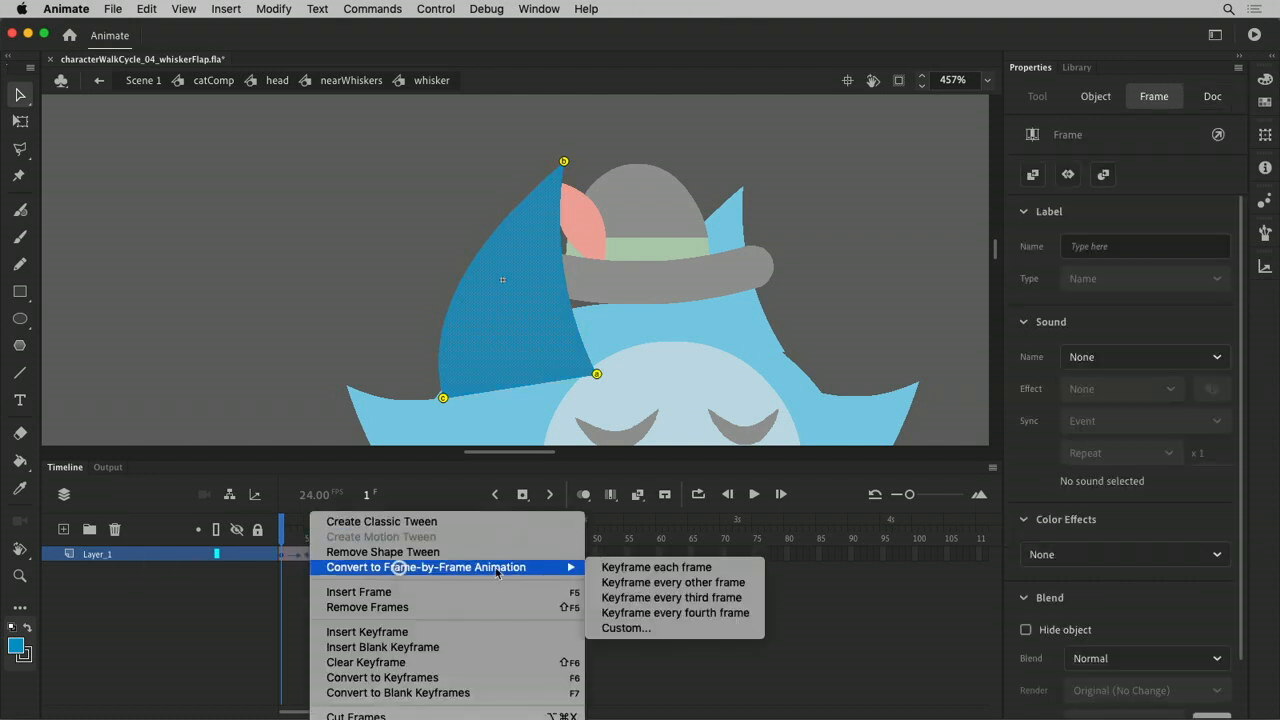
left_click(610, 567)
left_click_drag(304, 545, 334, 550)
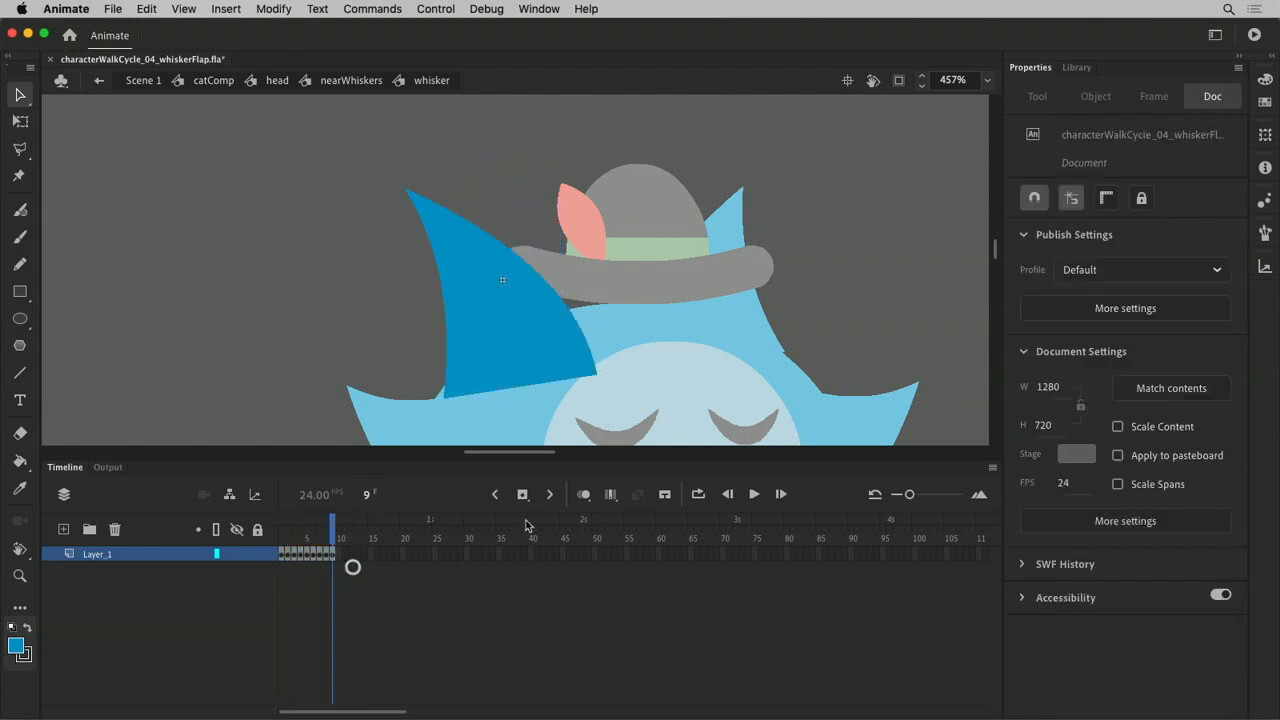
Enable onion skinning and pull the frame 3 shape's tip slightly upward to round out the motion arc
left_click(583, 494)
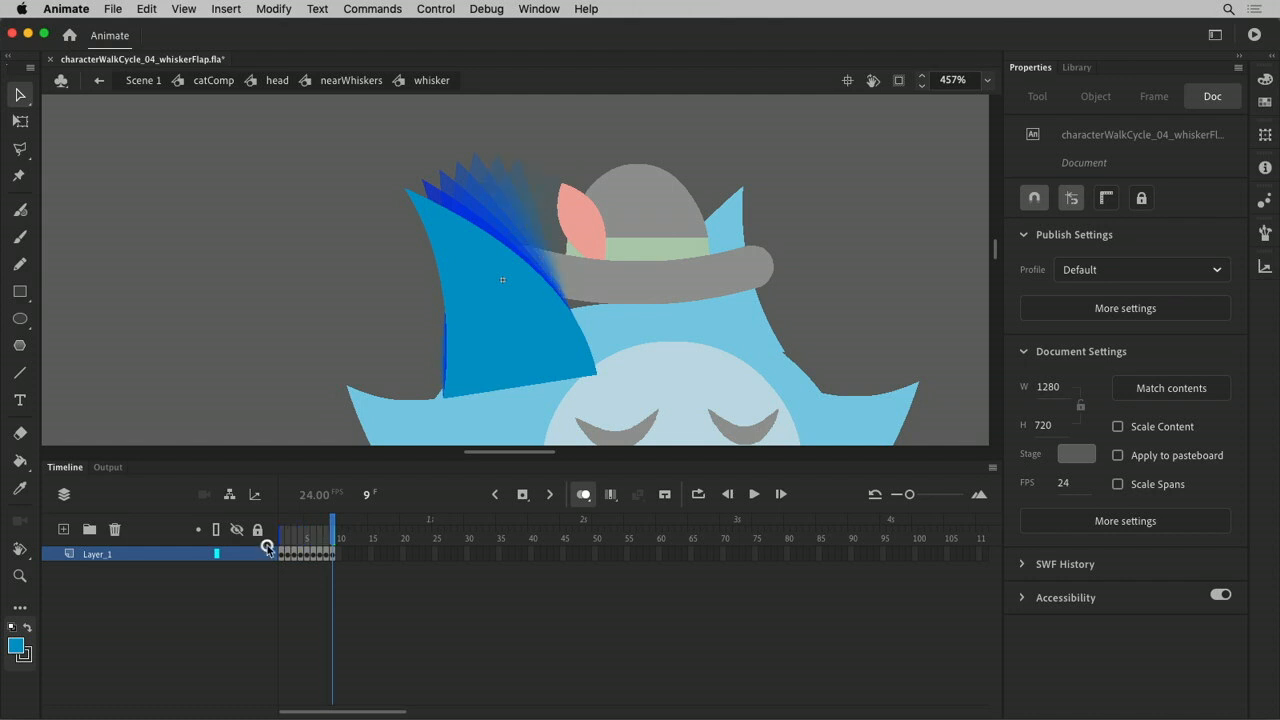
left_click(294, 554)
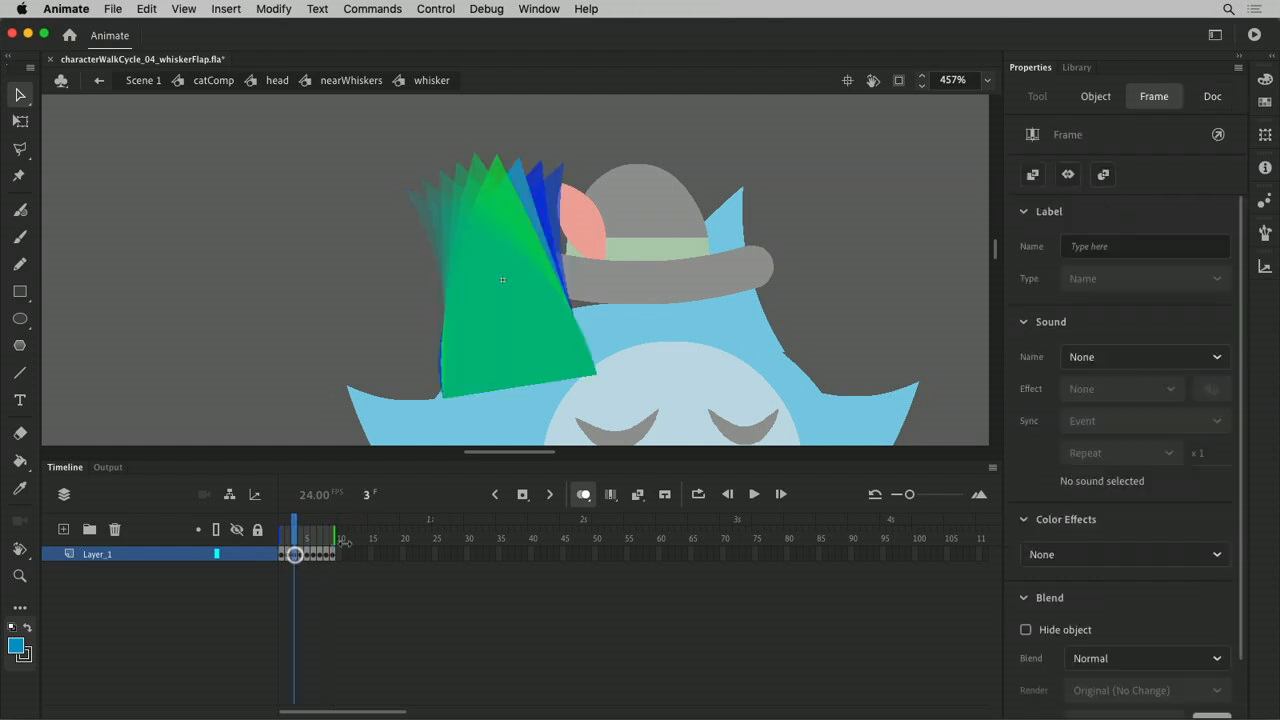
left_click(526, 156)
left_click(537, 140)
left_click_drag(523, 156, 524, 154)
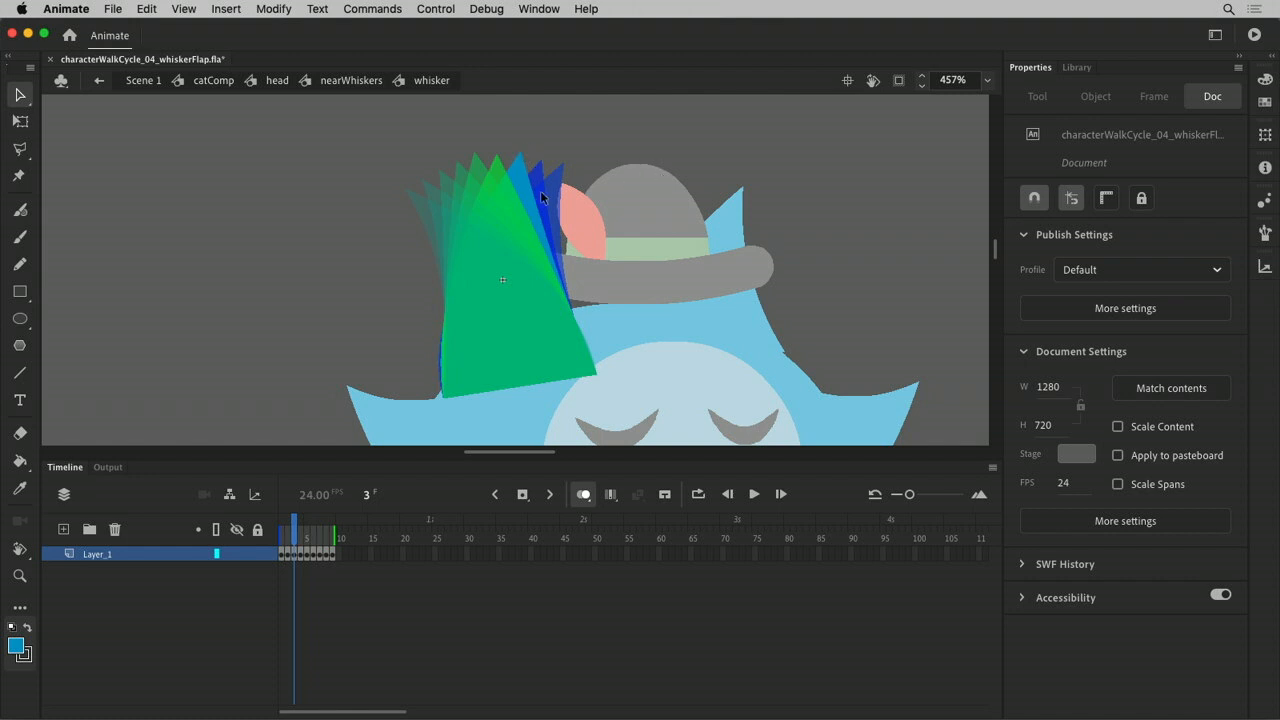
Turn off Snap Align and Snap to Objects in the snapping settings
key("super+slash")
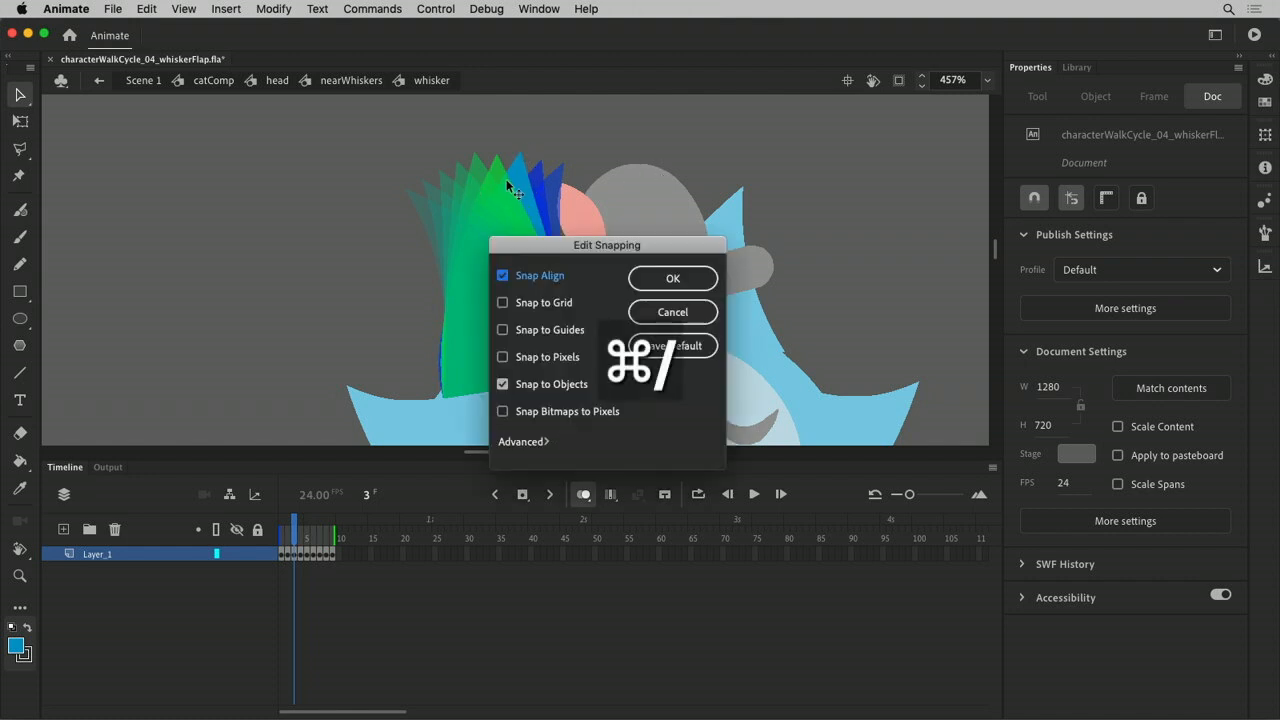
left_click(530, 276)
left_click(670, 278)
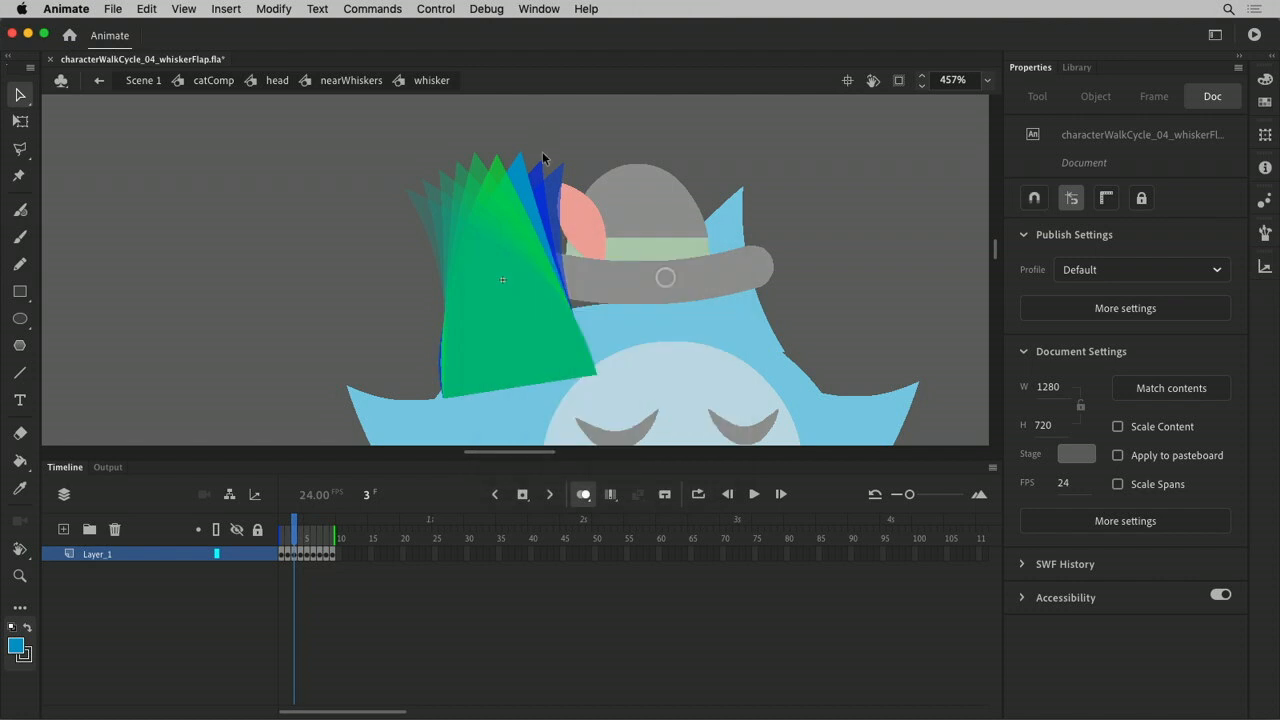
Nudge the shape's tip slightly outward on frames 2, 4 and 6 to smooth the motion arc
key("comma")
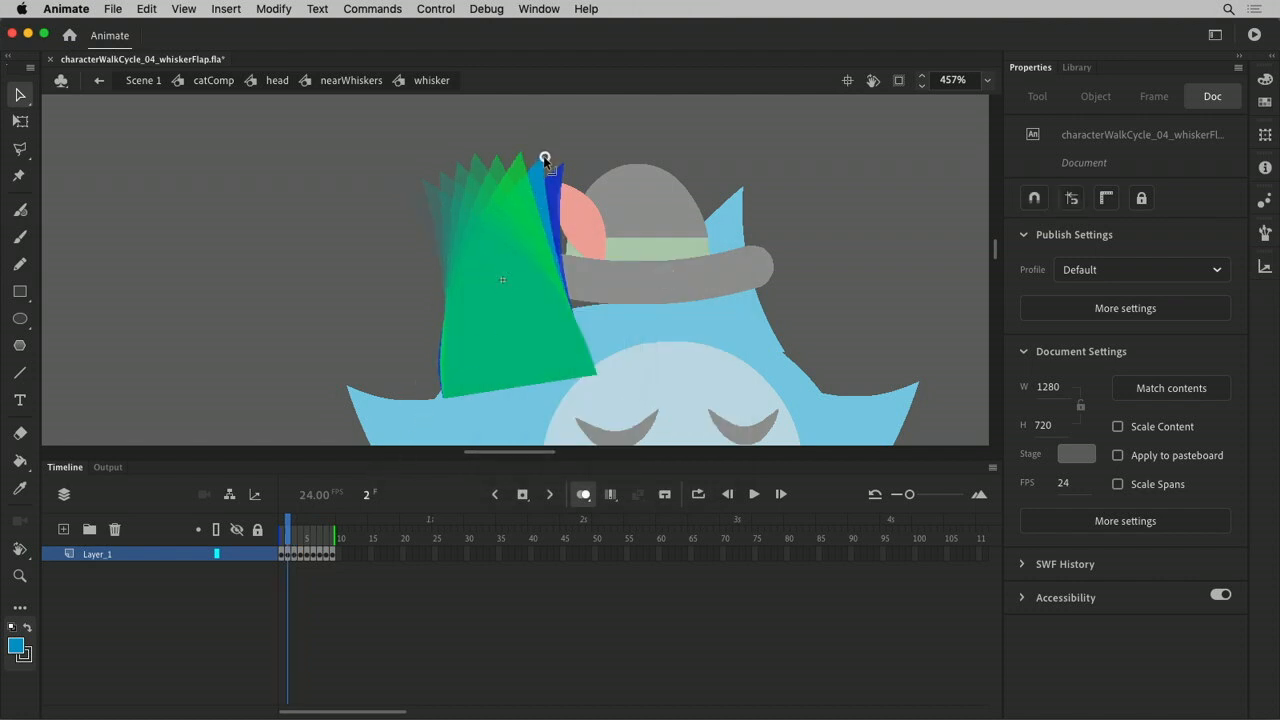
key("period")
key("period")
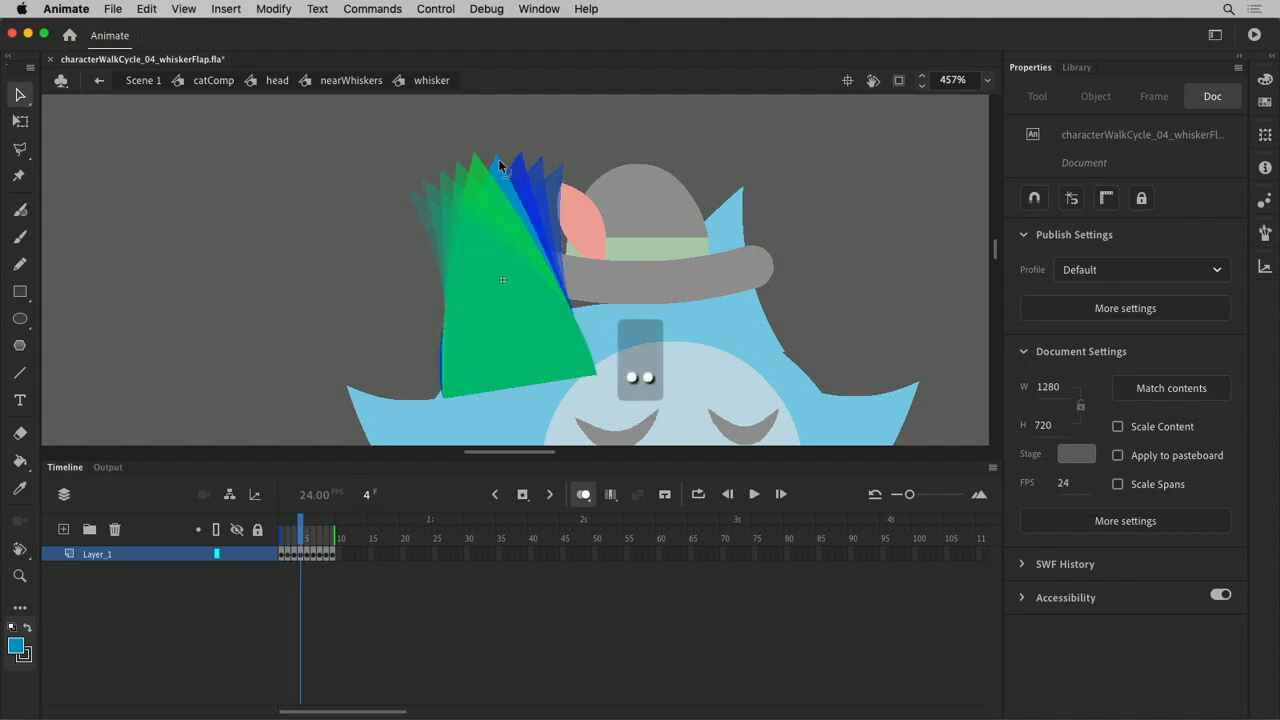
key("period")
key("period")
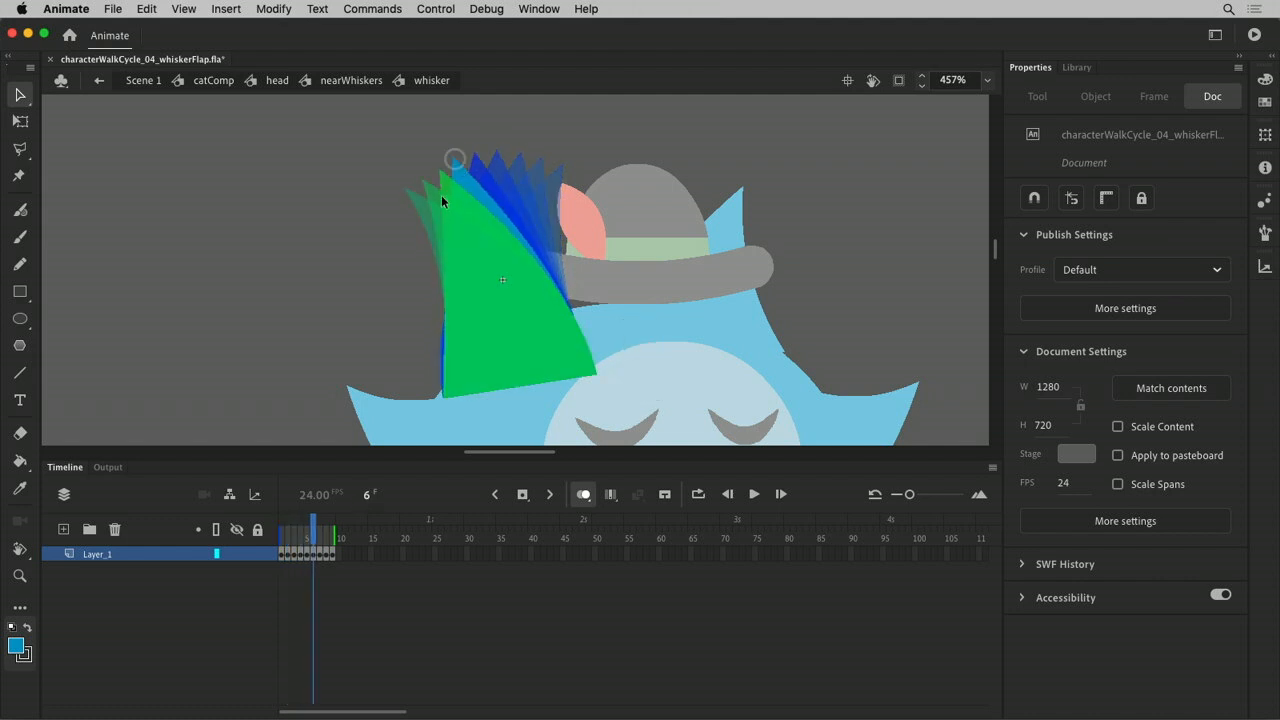
Nudge the tip outward on frames 7 and 8, then return to frame 1 with onion skinning off
key("period")
key("period")
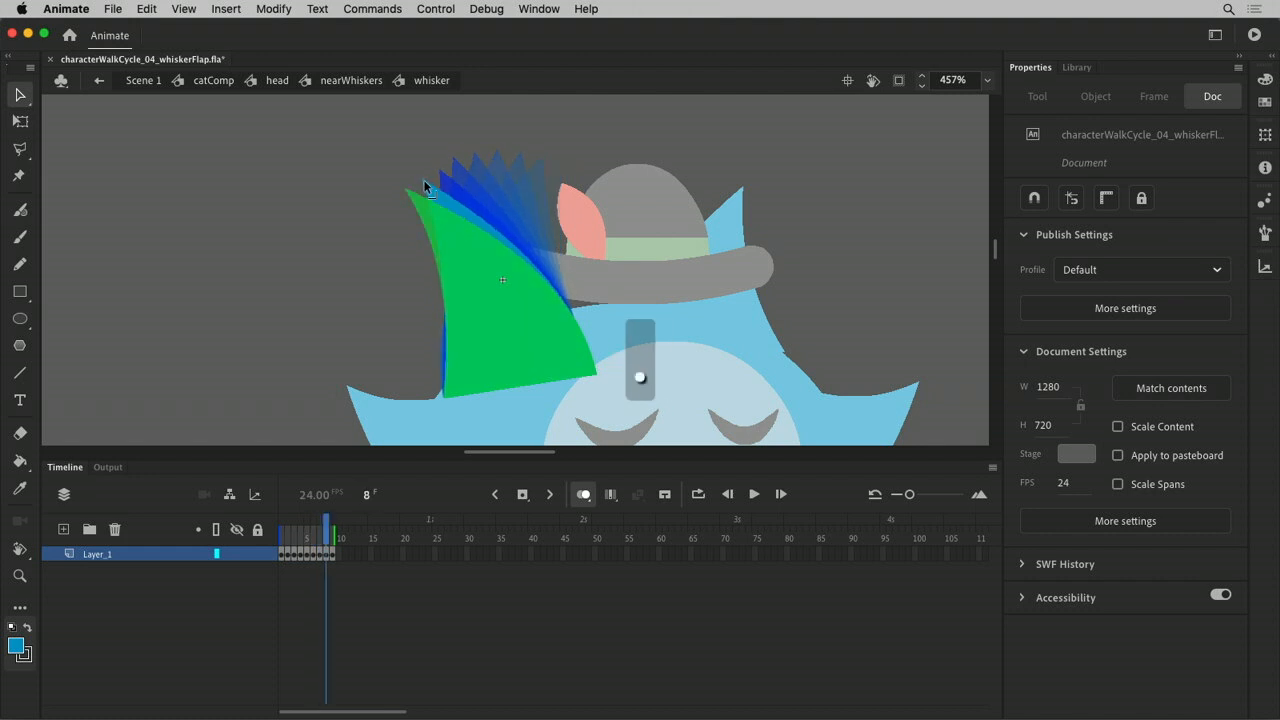
left_click(425, 181)
left_click(421, 178)
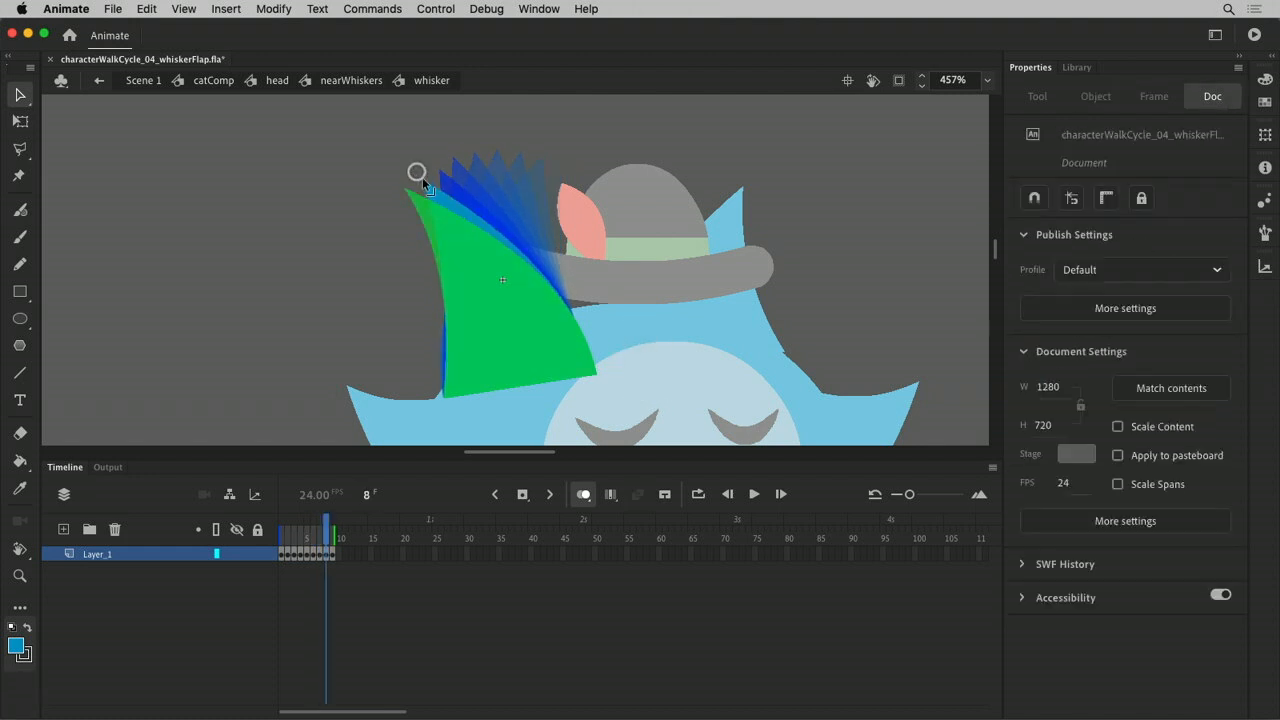
key("comma")
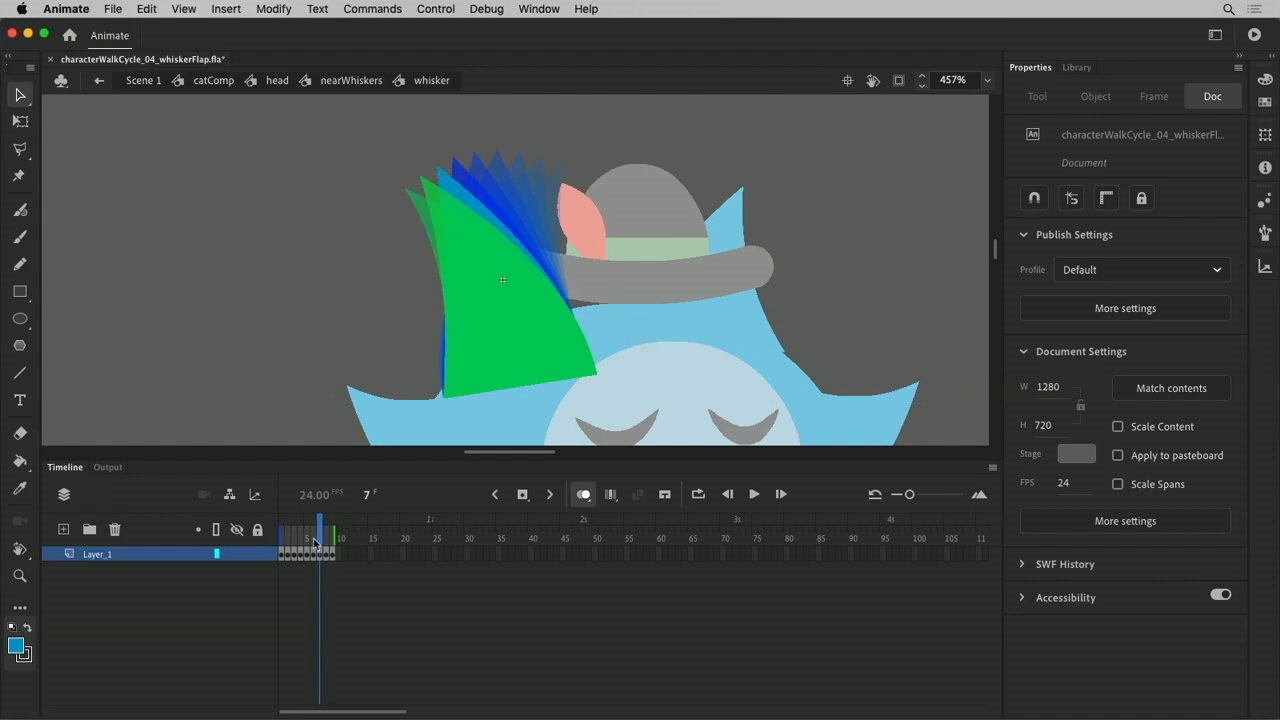
left_click_drag(318, 544, 143, 583)
left_click(580, 494)
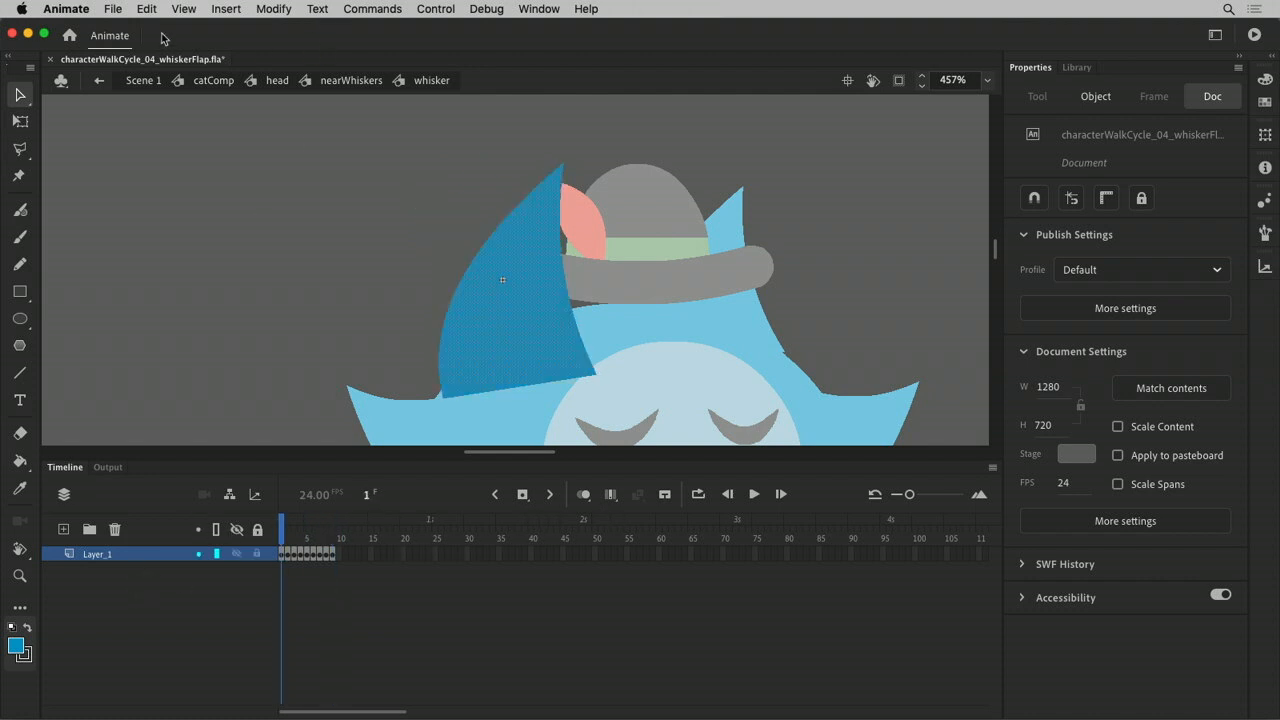